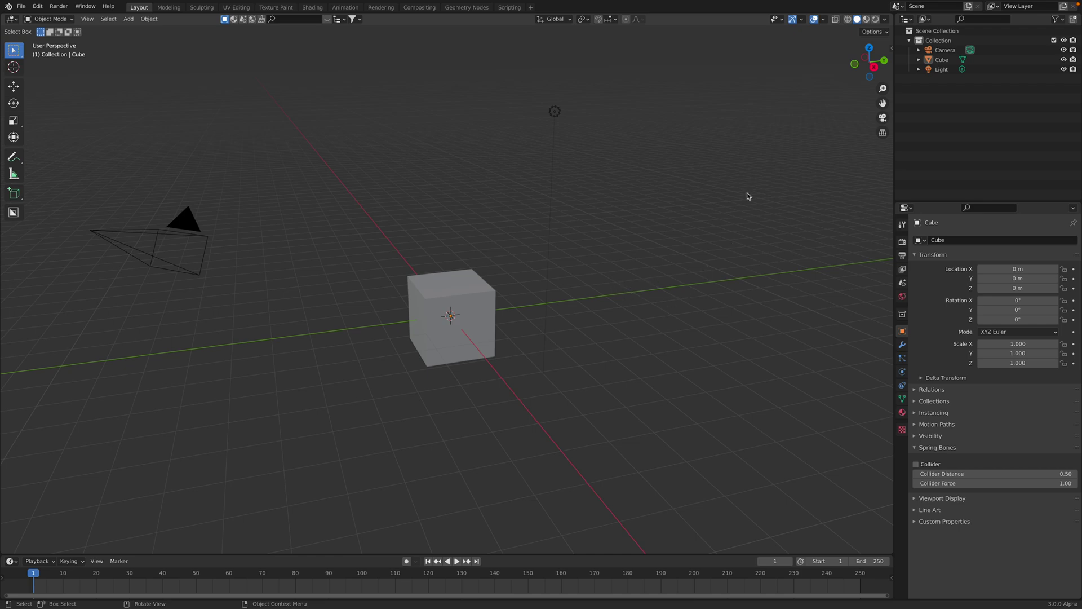
# Step: Split the 3D viewport into upper and lower areas and turn the upper one into a Geometry Node Editor
pyautogui.moveTo(890, 18); pyautogui.dragTo(884, 328)
pyautogui.click(10, 20)
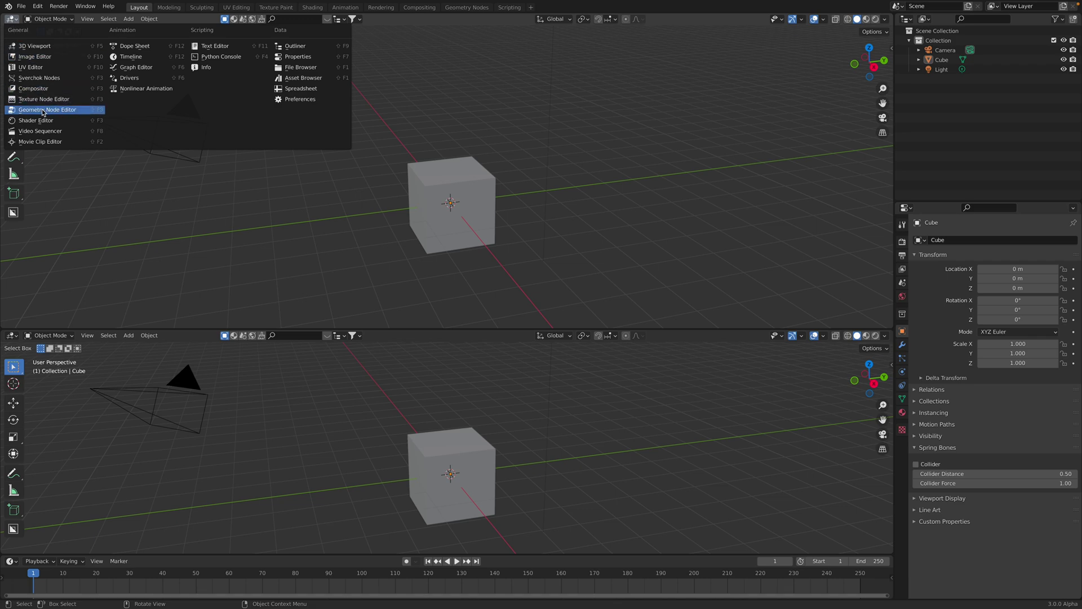
pyautogui.click(54, 107)
# Step: Select the default cube and create a new geometry node tree for it
pyautogui.moveTo(462, 428); pyautogui.dragTo(471, 401, button='middle')
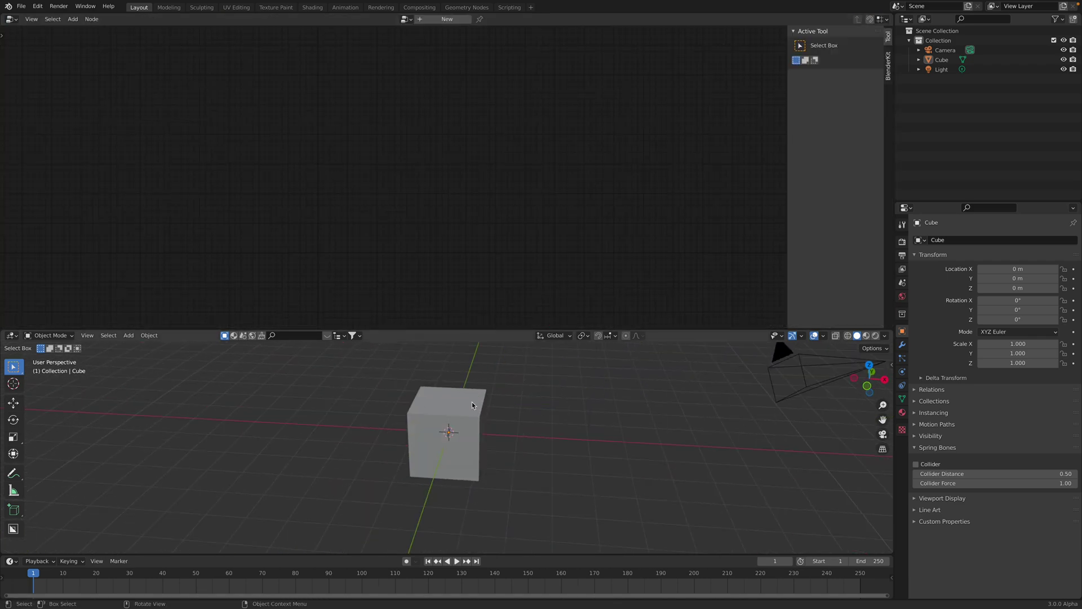
pyautogui.click(470, 403)
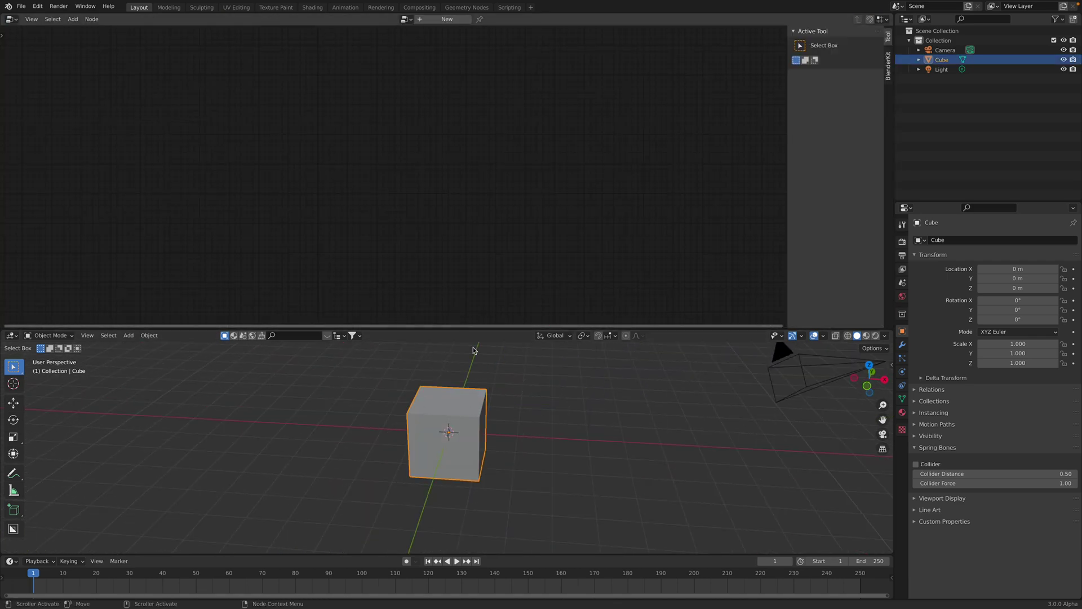
pyautogui.click(431, 20)
# Step: Add a Set Position node below the link between Group Input and Group Output
pyautogui.scroll(3, 353, 147)
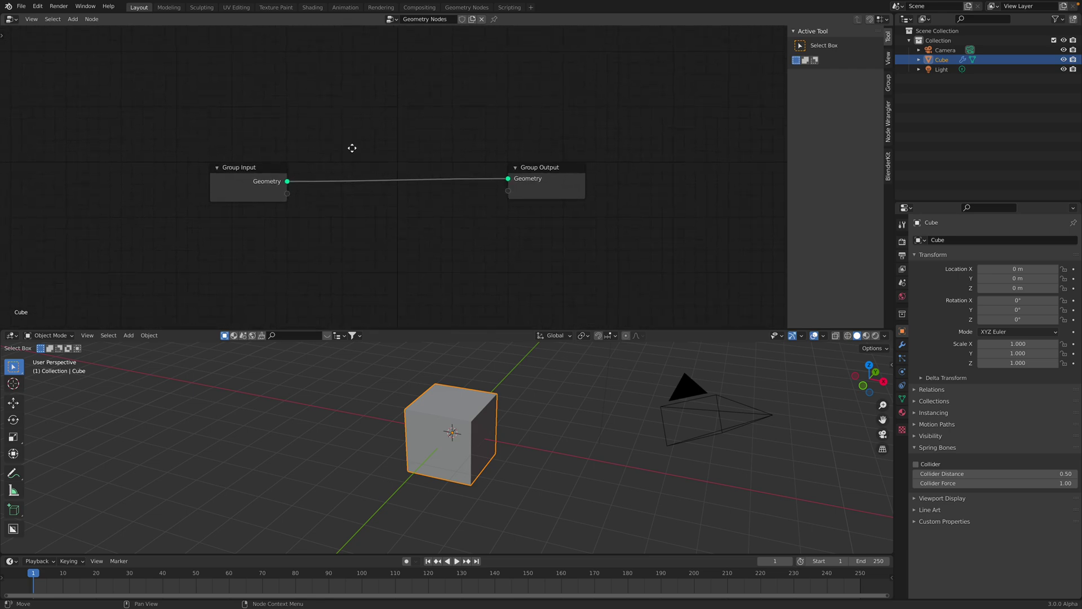
pyautogui.hotkey('shift', 'a')
pyautogui.click(358, 100)
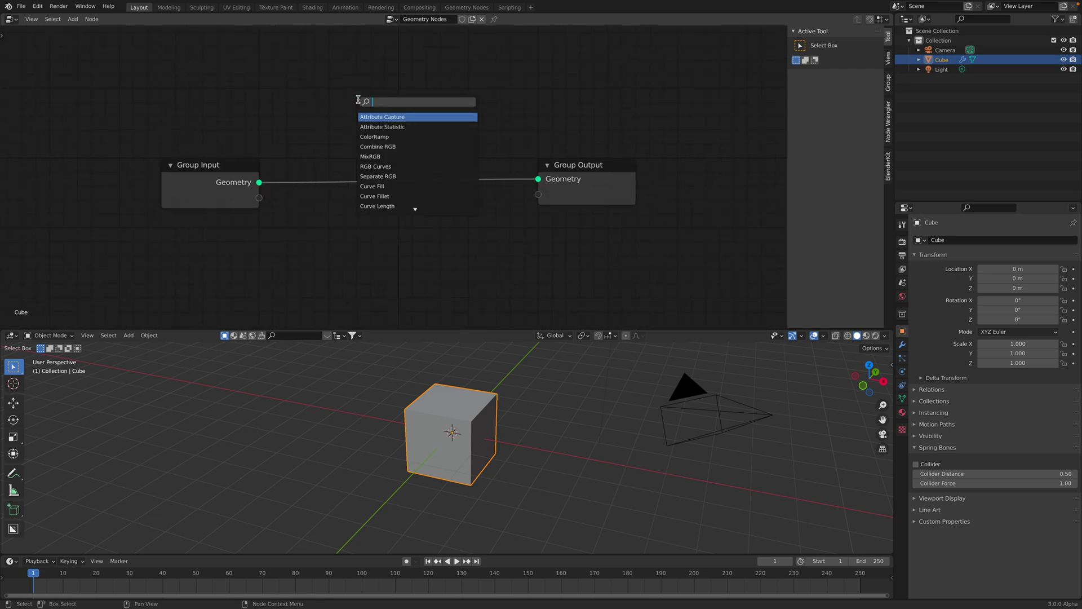
pyautogui.write('set pos')
pyautogui.press('Return')
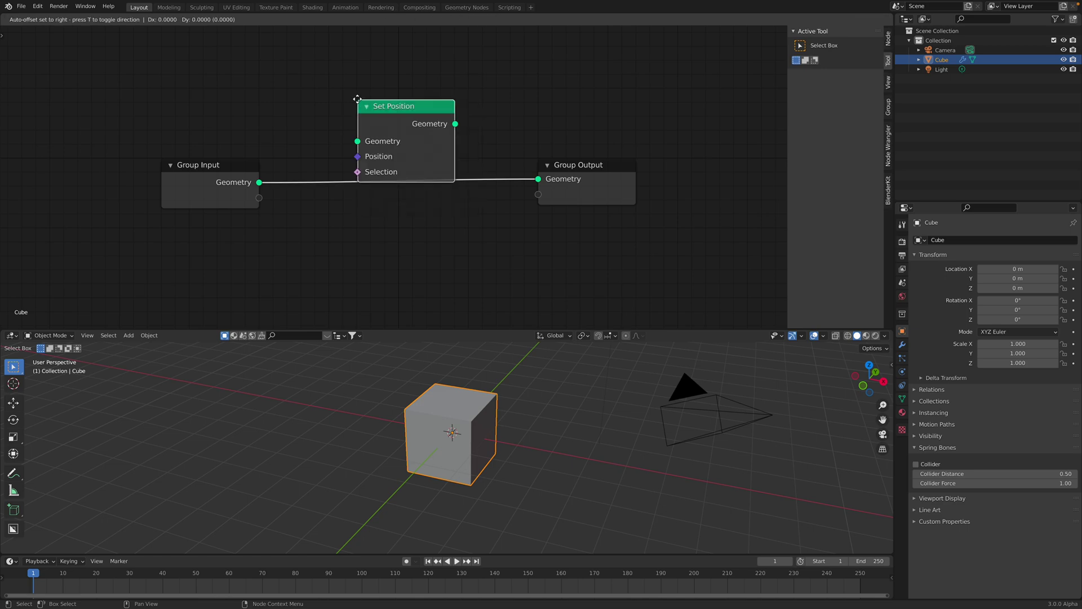
pyautogui.click(342, 210)
# Step: Space out the nodes and route the geometry from Group Input through Set Position to Group Output
pyautogui.moveTo(344, 183); pyautogui.dragTo(348, 144, button='middle')
pyautogui.moveTo(236, 130); pyautogui.dragTo(244, 115)
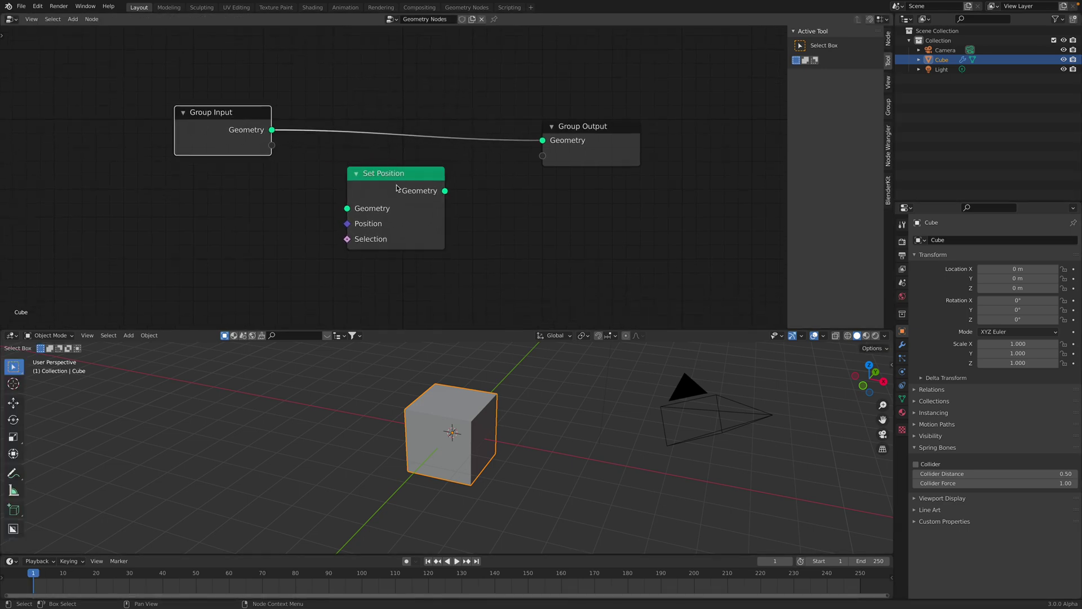
pyautogui.moveTo(592, 135); pyautogui.dragTo(602, 130)
pyautogui.moveTo(344, 169); pyautogui.dragTo(334, 170)
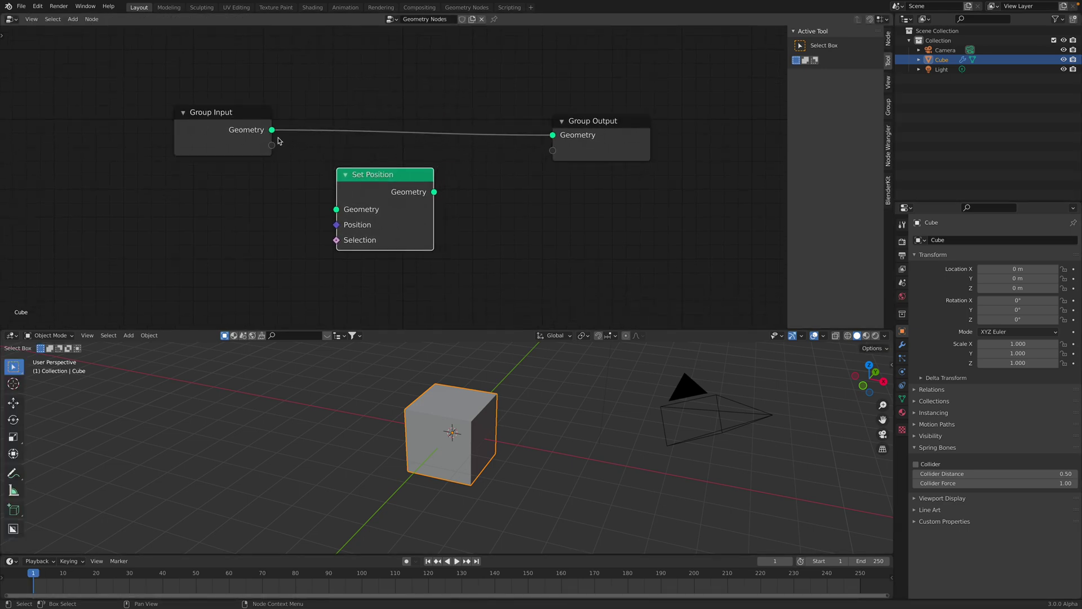
pyautogui.moveTo(272, 129); pyautogui.dragTo(311, 181)
pyautogui.moveTo(433, 192); pyautogui.dragTo(481, 174)
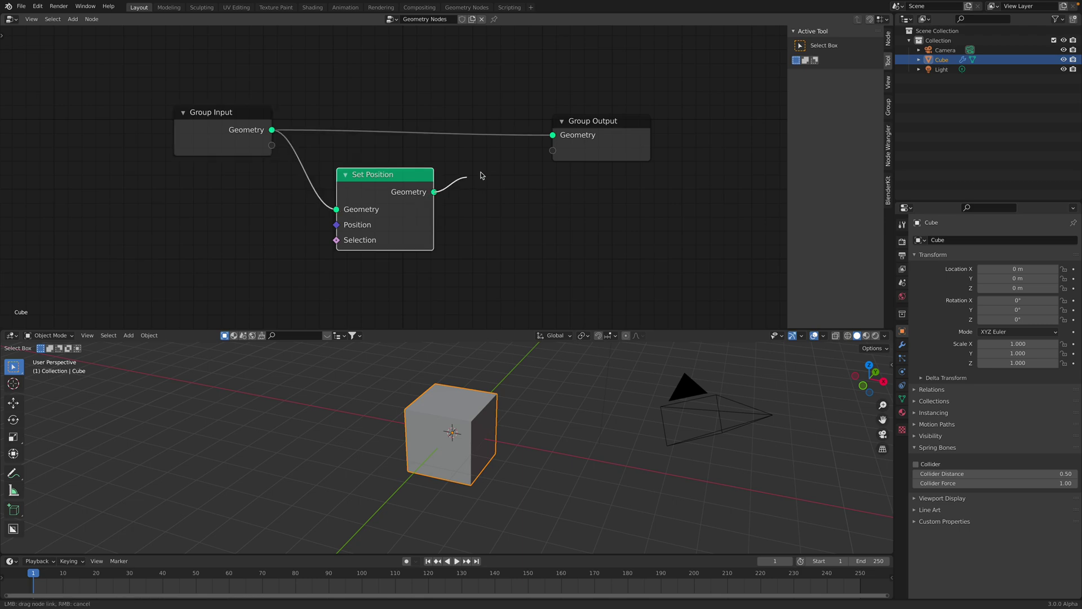
pyautogui.moveTo(555, 137); pyautogui.dragTo(553, 136)
pyautogui.moveTo(383, 175); pyautogui.dragTo(410, 154)
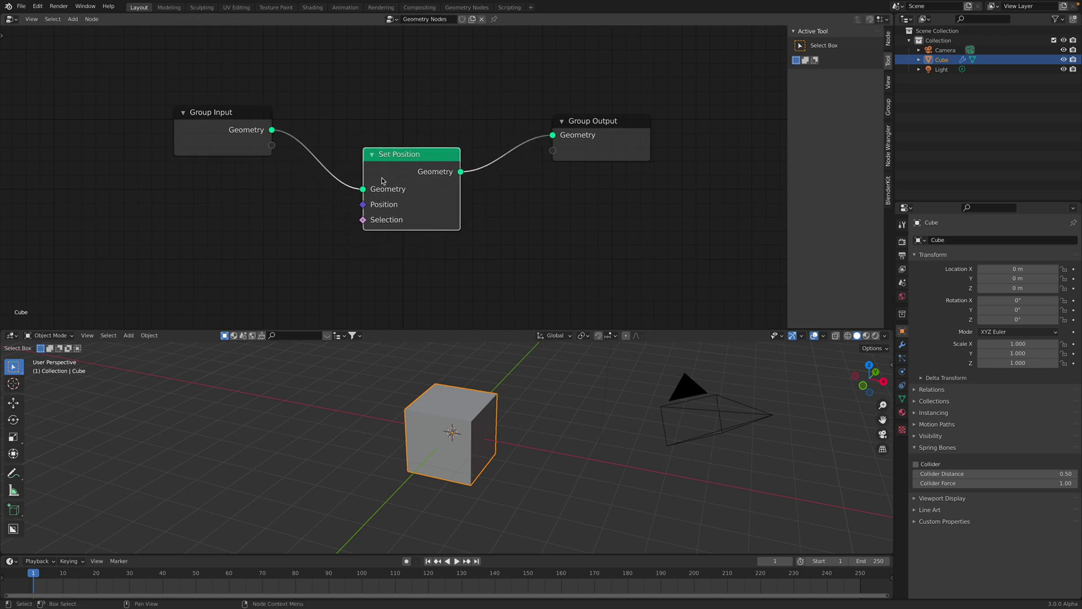
# Step: Add a Vector input node below Group Input and connect it to Set Position's Position input
pyautogui.moveTo(382, 181); pyautogui.dragTo(395, 135, button='middle')
pyautogui.hotkey('shift', 'a')
pyautogui.click(233, 170)
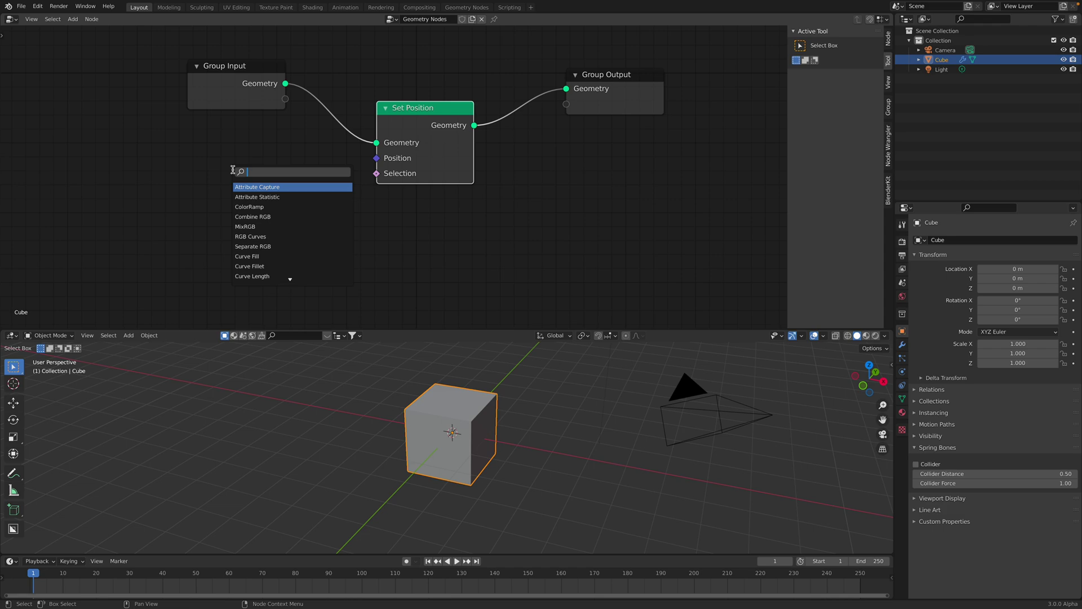
pyautogui.press('Return')
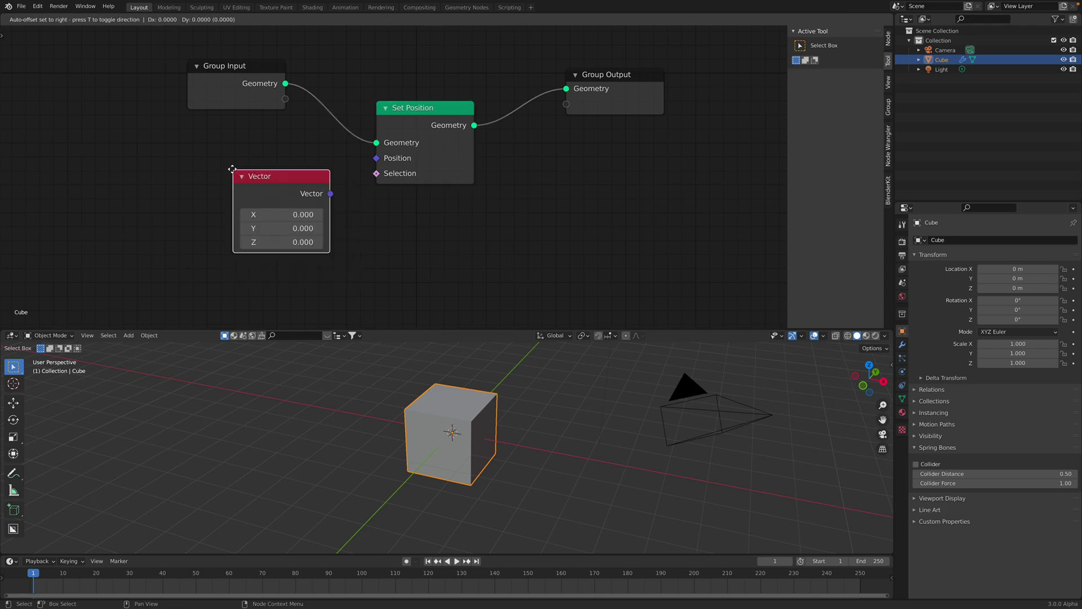
pyautogui.click(207, 155)
pyautogui.moveTo(377, 162); pyautogui.dragTo(376, 158)
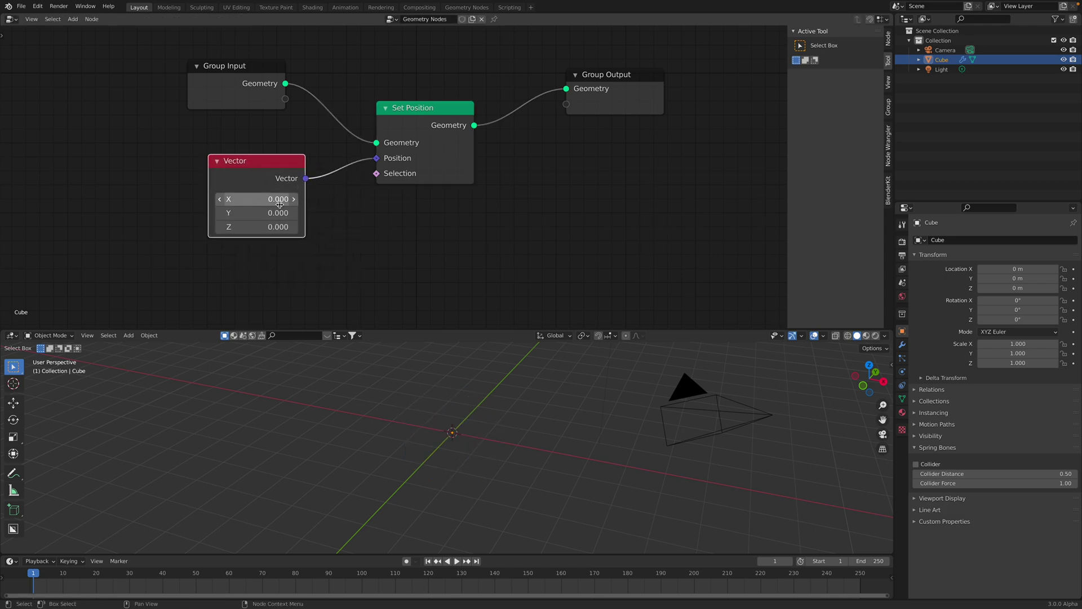
# Step: Set the Vector node to X 0.280, Y 0.420, Z 0.820 and adjust its placement beside Set Position
pyautogui.scroll(-8, 448, 390)
pyautogui.scroll(6, 448, 390)
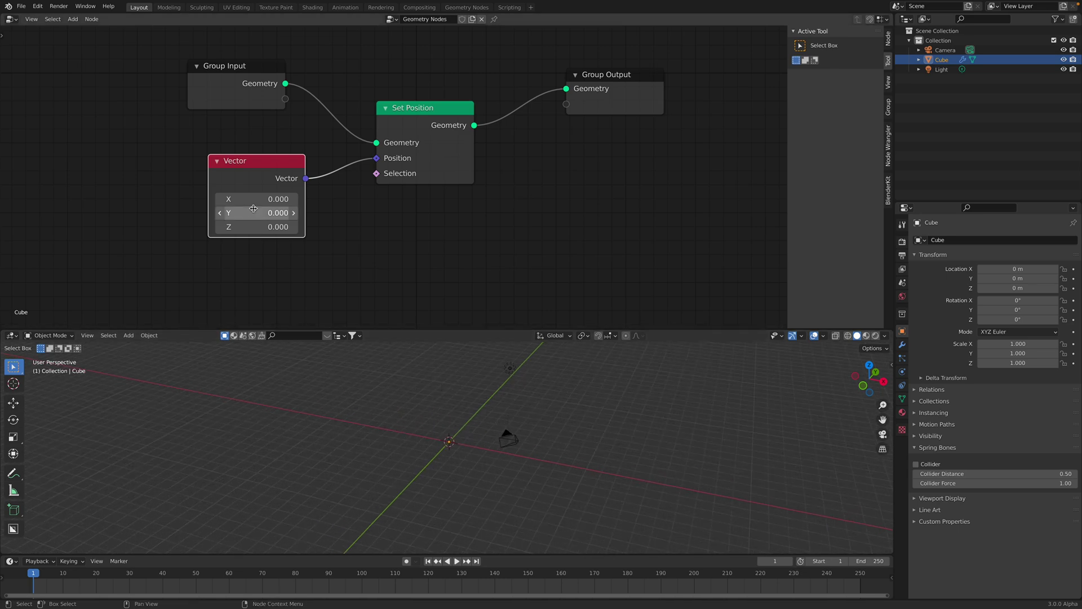
pyautogui.moveTo(262, 199); pyautogui.dragTo(278, 199)
pyautogui.moveTo(264, 213); pyautogui.dragTo(287, 213)
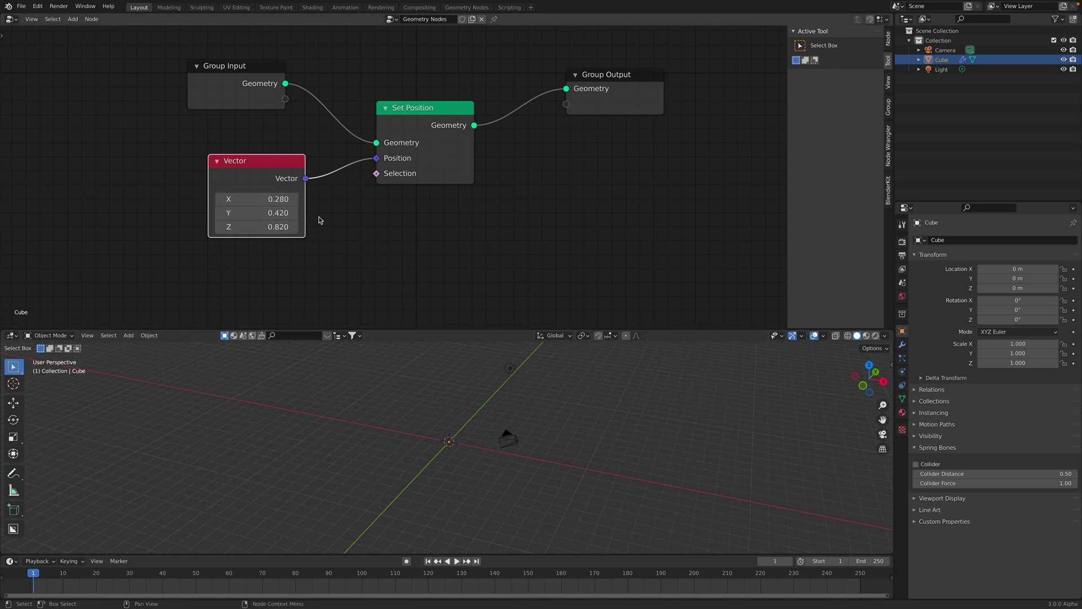
pyautogui.click(269, 187)
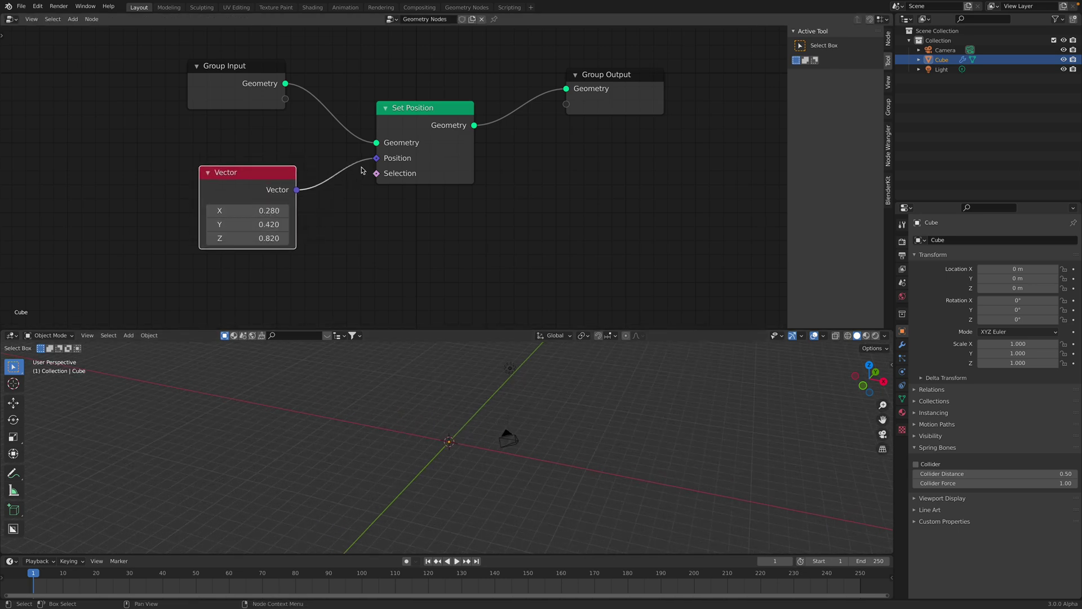
pyautogui.moveTo(277, 175)
pyautogui.mouseDown()
pyautogui.moveTo(274, 165)
pyautogui.moveTo(294, 189)
pyautogui.mouseUp()
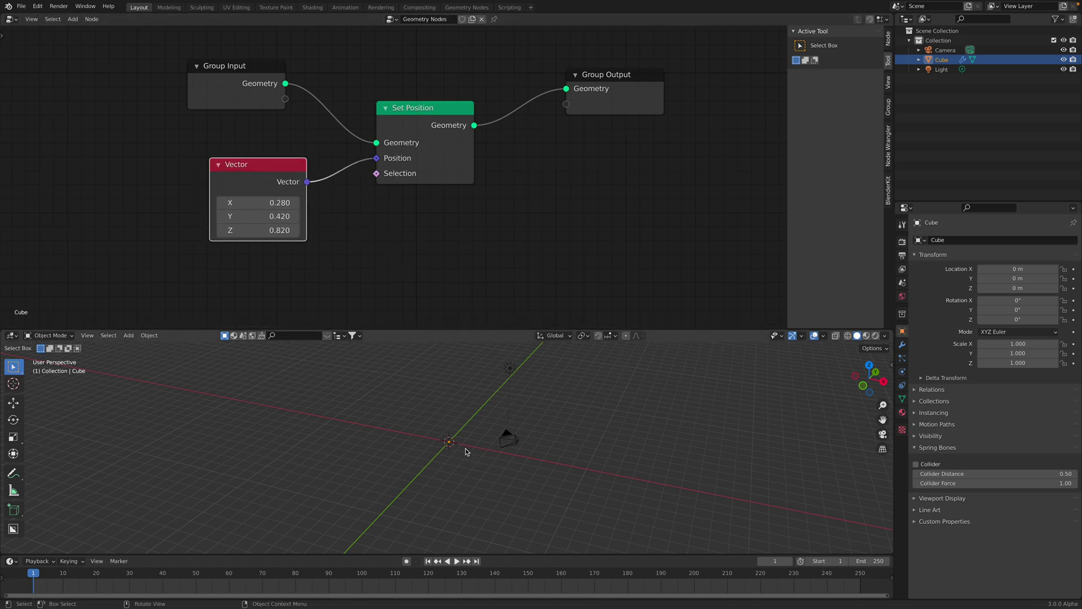
# Step: Add a Position node, feed it into Set Position's Position input in place of Vector, and stack the Vector node below it
pyautogui.hotkey('shift', 'a')
pyautogui.click(144, 187)
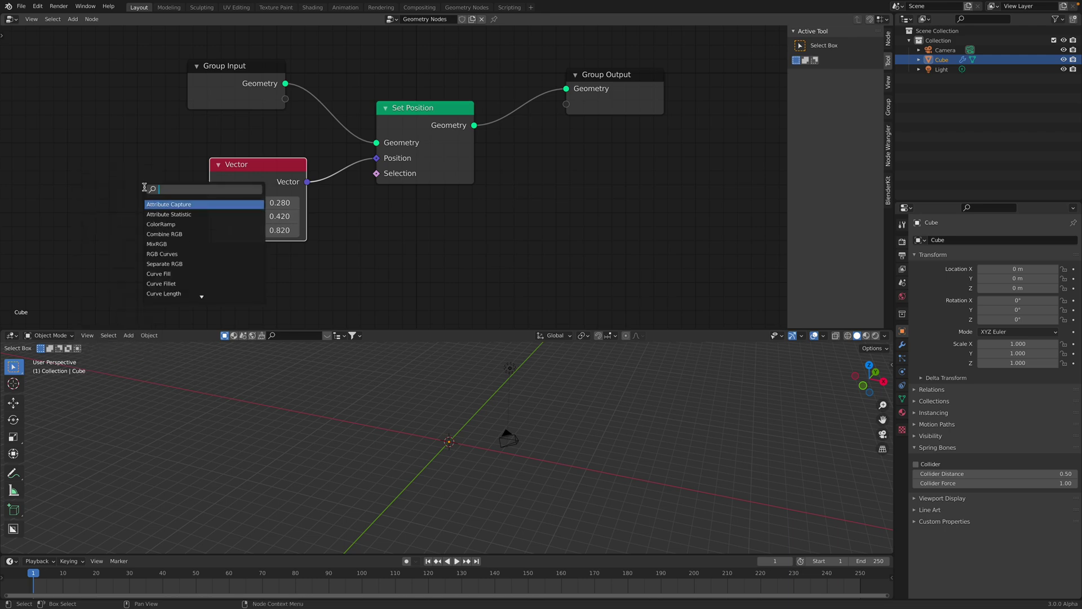
pyautogui.write('position')
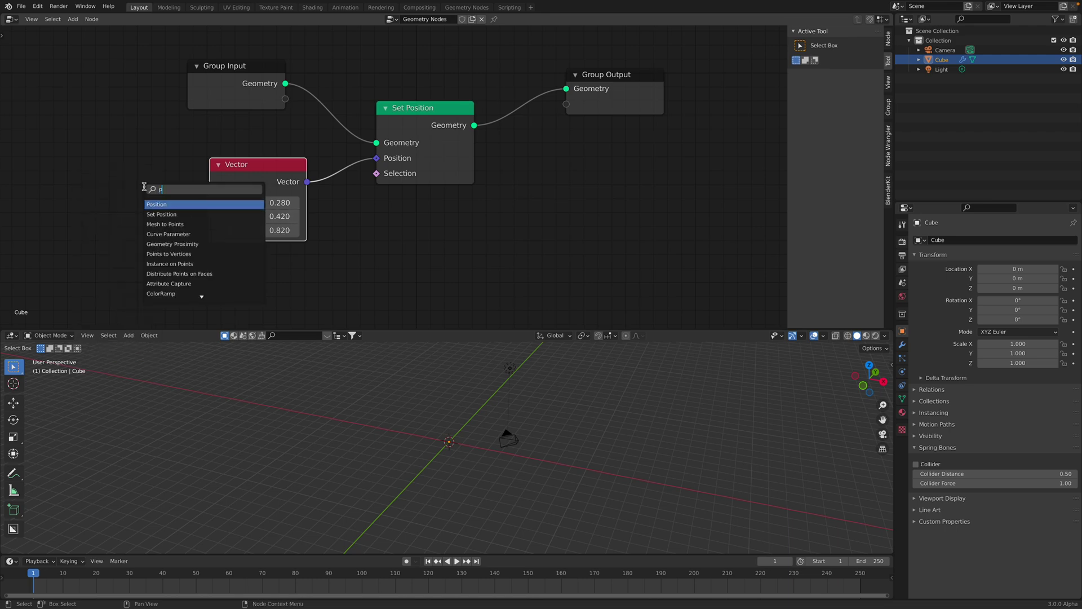
pyautogui.press('Return')
pyautogui.click(124, 171)
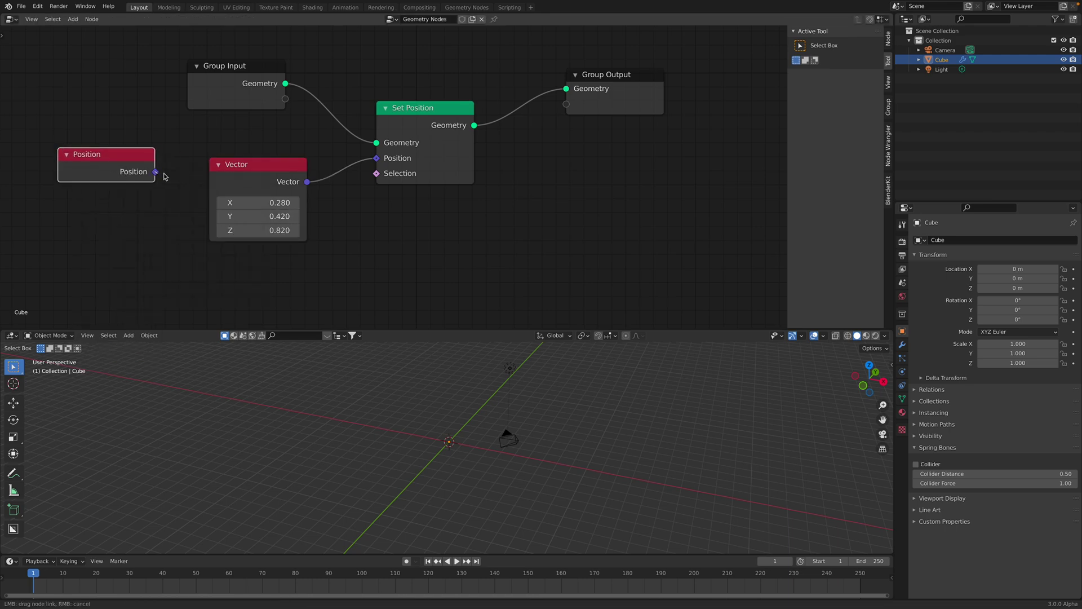
pyautogui.moveTo(361, 167); pyautogui.dragTo(376, 158)
pyautogui.moveTo(297, 165); pyautogui.dragTo(258, 216)
pyautogui.moveTo(148, 162); pyautogui.dragTo(261, 162)
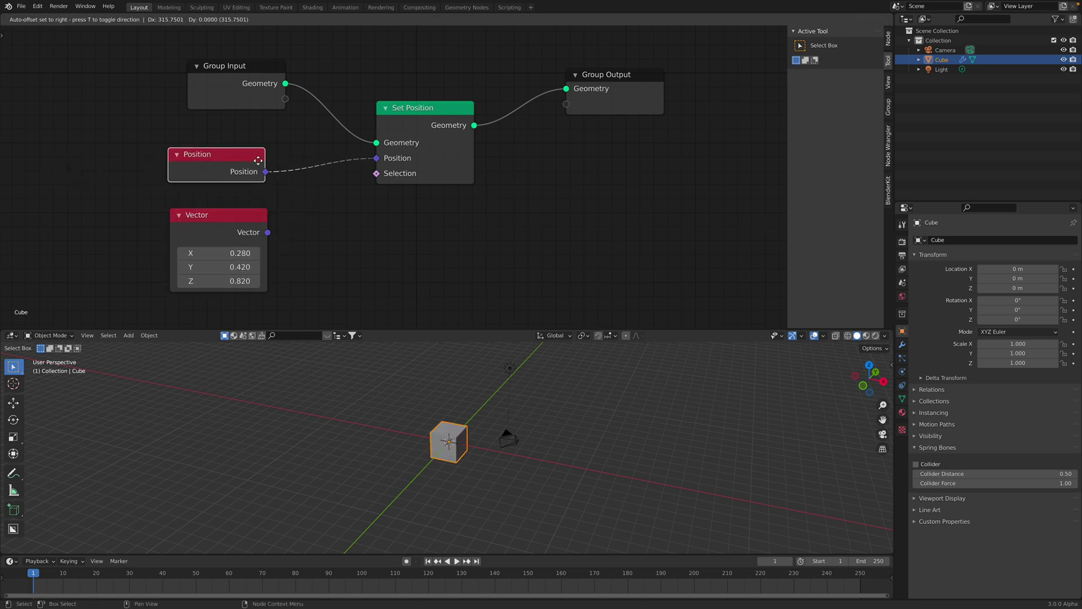
# Step: Examine the cube in the viewport from several angles and distances with the Position node driving Set Position
pyautogui.scroll(2, 446, 431)
pyautogui.moveTo(442, 436); pyautogui.dragTo(555, 410, button='middle')
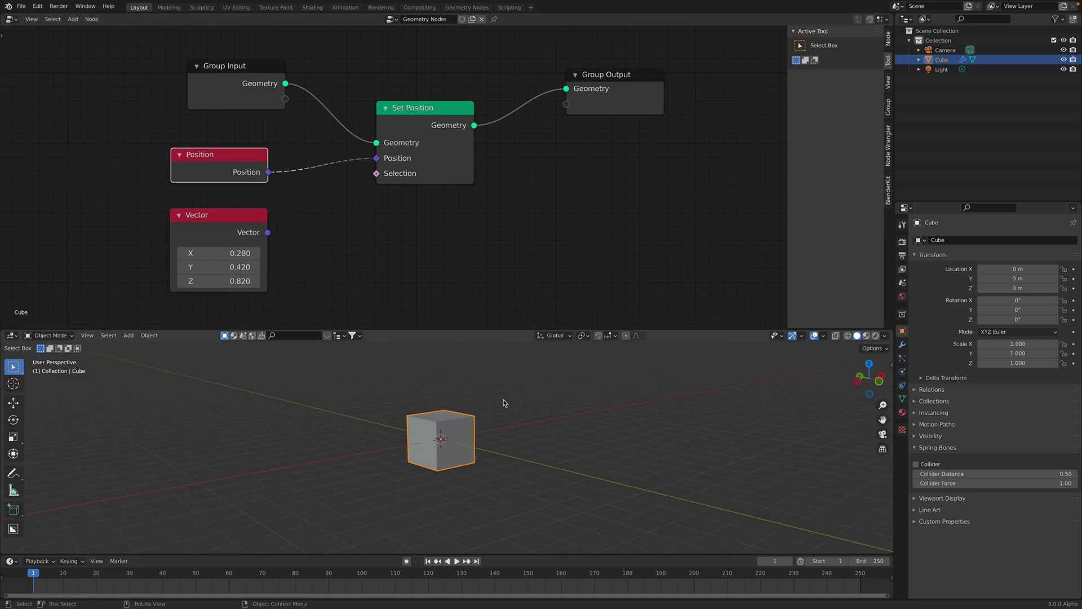
pyautogui.scroll(-3, 478, 421)
pyautogui.moveTo(476, 424); pyautogui.dragTo(537, 414, button='middle')
pyautogui.scroll(-3, 403, 391)
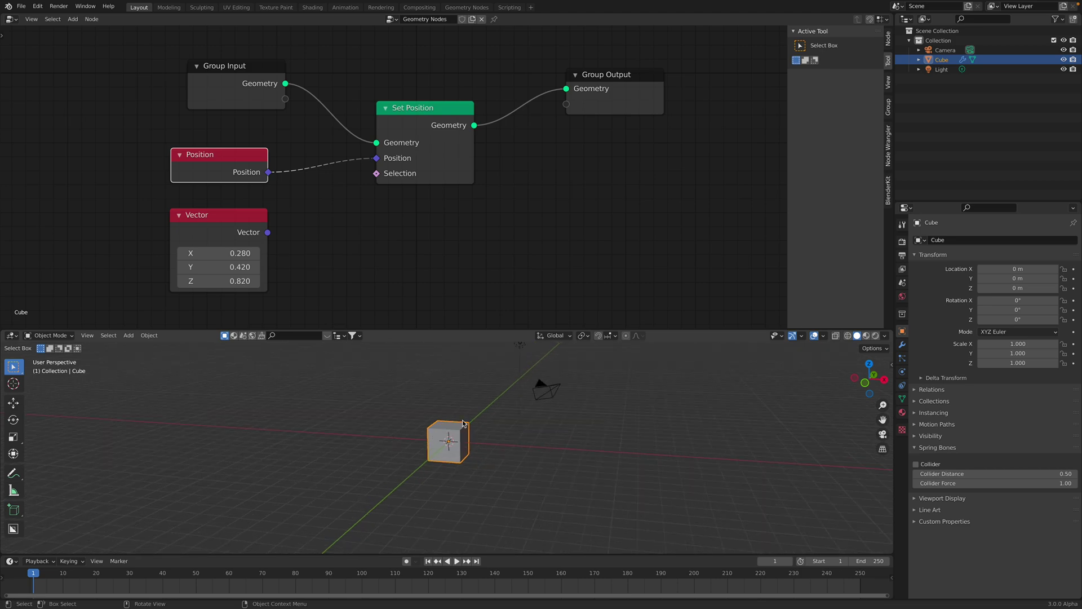
pyautogui.scroll(6, 444, 425)
pyautogui.moveTo(246, 176); pyautogui.dragTo(256, 172)
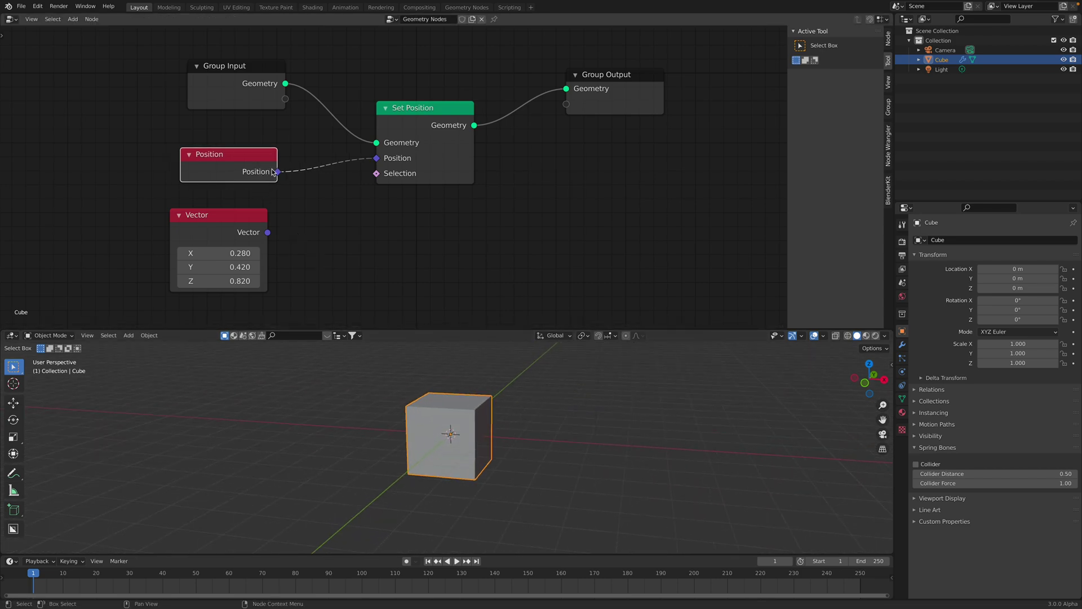
pyautogui.moveTo(438, 417); pyautogui.dragTo(490, 410, button='middle')
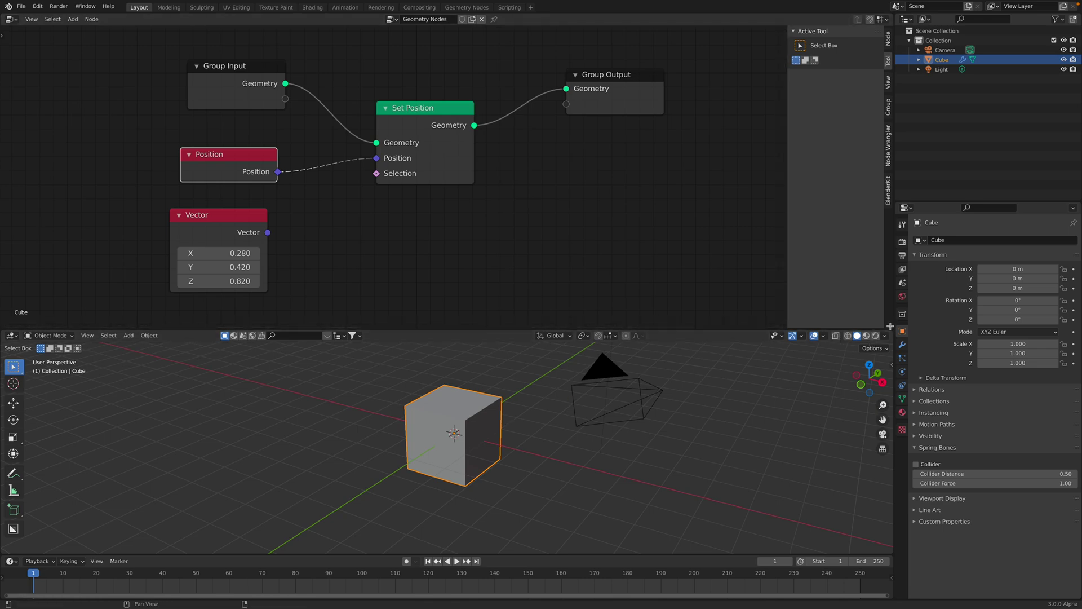
# Step: Split the lower 3D viewport vertically and make the new area a Spreadsheet of the cube's vertex data
pyautogui.moveTo(865, 331); pyautogui.dragTo(614, 338)
pyautogui.click(625, 335)
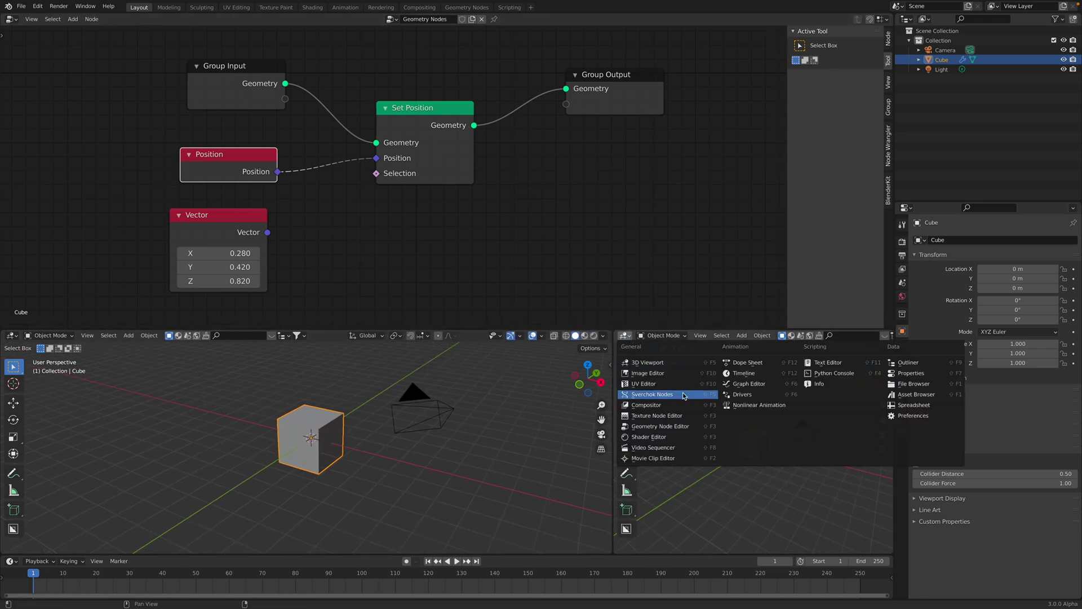
pyautogui.click(904, 405)
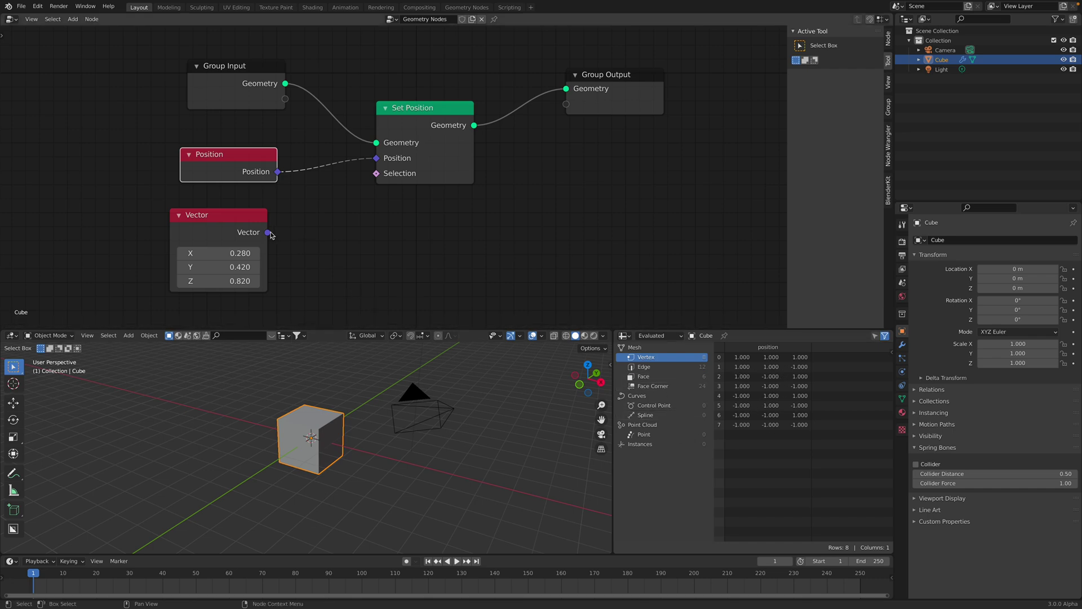
# Step: Try the Vector node in Set Position's Position input, and move the Vector and Position nodes farther from Set Position
pyautogui.moveTo(268, 233); pyautogui.dragTo(375, 158)
pyautogui.moveTo(220, 221); pyautogui.dragTo(159, 223)
pyautogui.moveTo(190, 160); pyautogui.dragTo(137, 142)
# Step: Insert a Vector Math node set to Add between Position and Set Position, and connect Vector to its second input
pyautogui.hotkey('shift', 'a')
pyautogui.press('s')
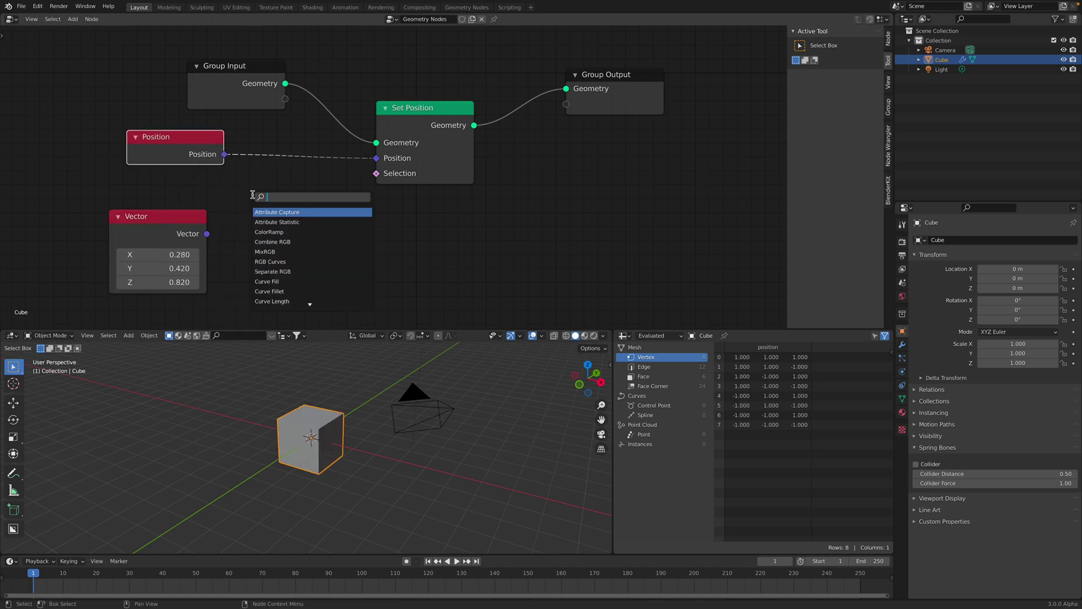
pyautogui.press('Down')
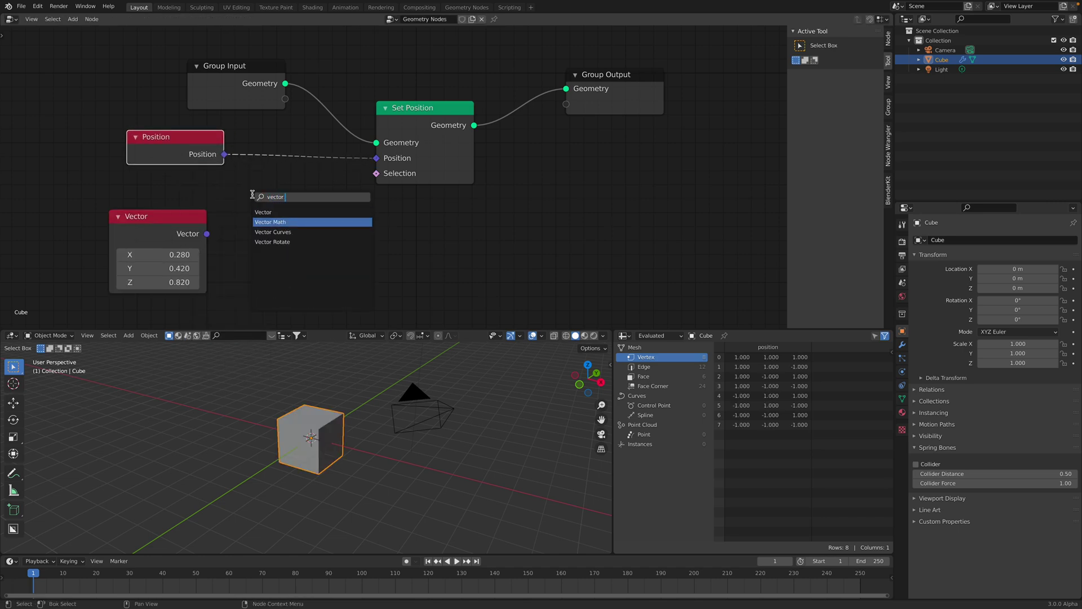
pyautogui.press('Return')
pyautogui.click(273, 130)
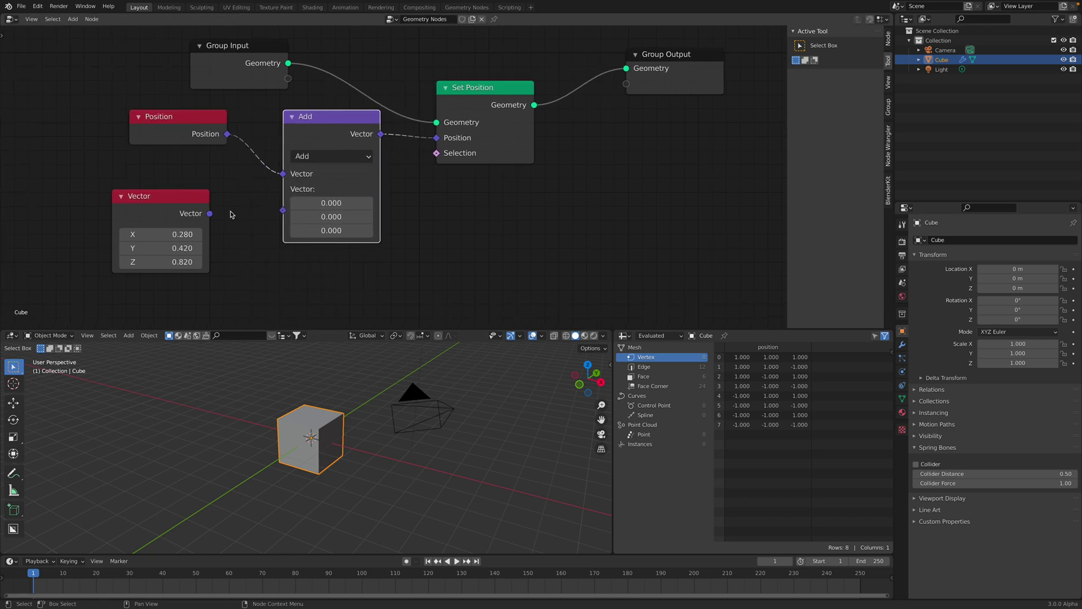
pyautogui.moveTo(279, 210); pyautogui.dragTo(281, 210)
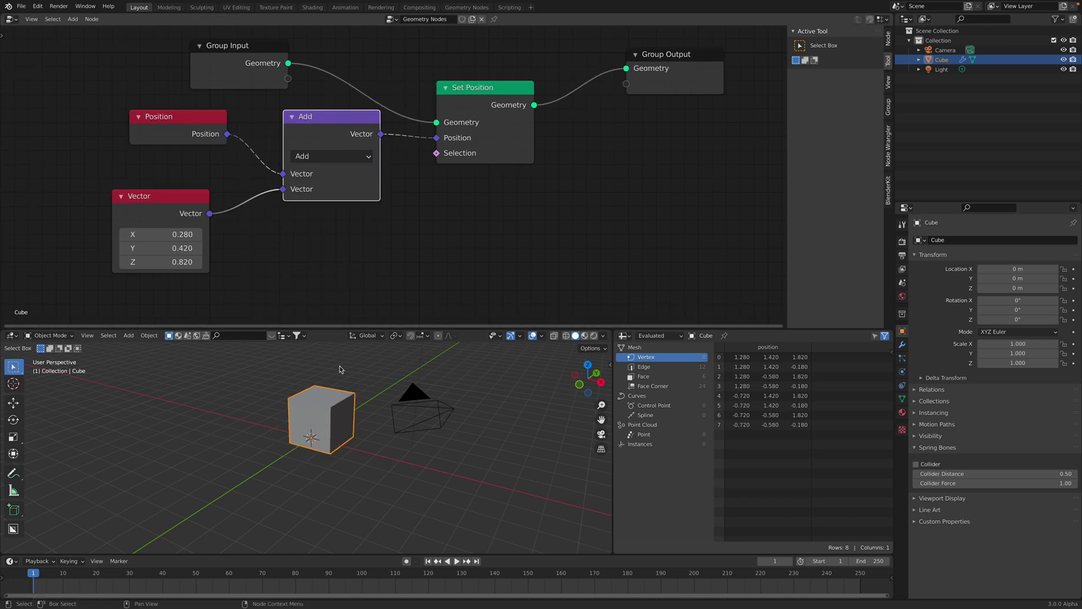
# Step: Move the Position and Vector nodes closer to the Add node and set the Vector to X 0.560, Y 0.080, Z -0.160
pyautogui.moveTo(339, 367); pyautogui.dragTo(322, 359, button='middle')
pyautogui.moveTo(159, 194); pyautogui.dragTo(186, 193)
pyautogui.moveTo(183, 119); pyautogui.dragTo(191, 138)
pyautogui.moveTo(198, 238); pyautogui.dragTo(180, 252)
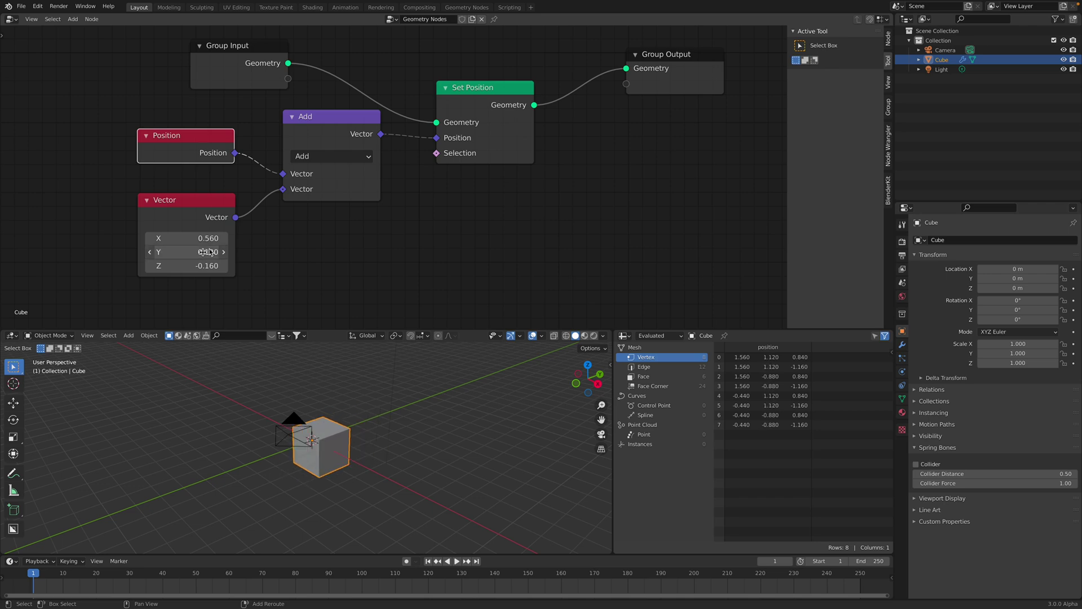
# Step: Change the Vector Math operation to Multiply and set the Vector to X 1.420, Y 0.880, Z 1.280
pyautogui.click(330, 159)
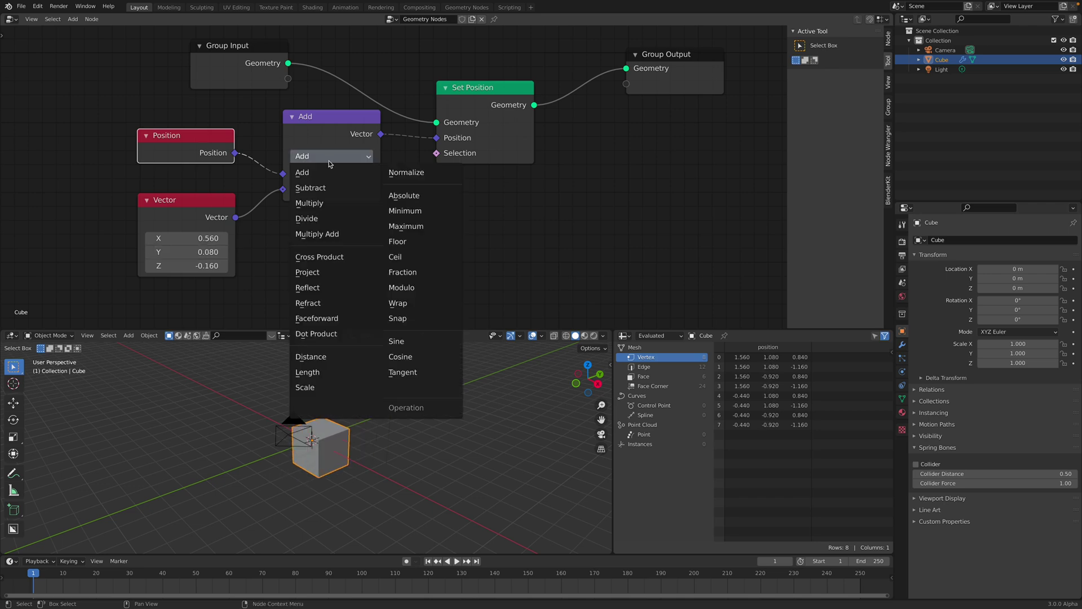
pyautogui.click(327, 203)
pyautogui.keyDown('shift'); pyautogui.moveTo(206, 237); pyautogui.dragTo(184, 252); pyautogui.keyUp('shift')
pyautogui.moveTo(191, 265)
pyautogui.mouseDown()
pyautogui.moveTo(220, 265)
pyautogui.moveTo(186, 266)
pyautogui.mouseUp()
# Step: Save the Blender file to the Desktop as set_position_study_001.blend
pyautogui.click(202, 202)
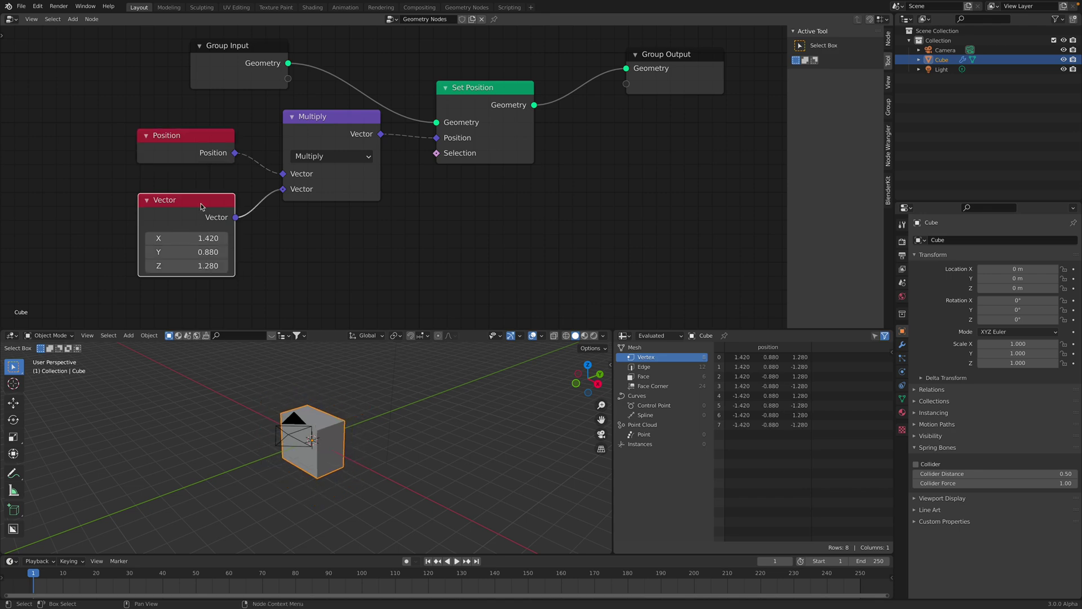
pyautogui.moveTo(203, 204); pyautogui.dragTo(276, 203, button='middle')
pyautogui.press('super+s')
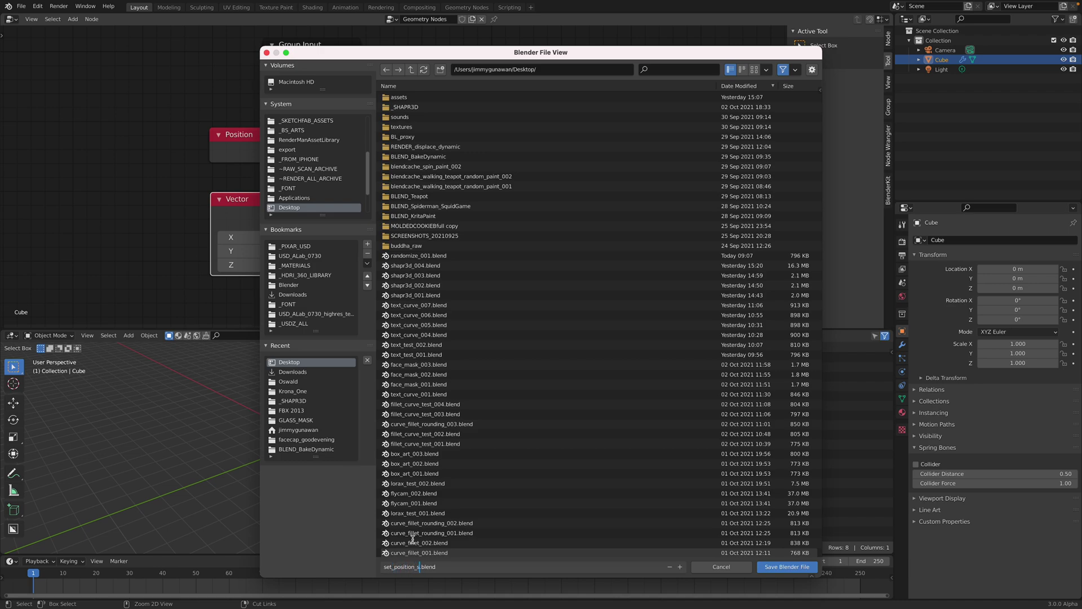
pyautogui.write('01')
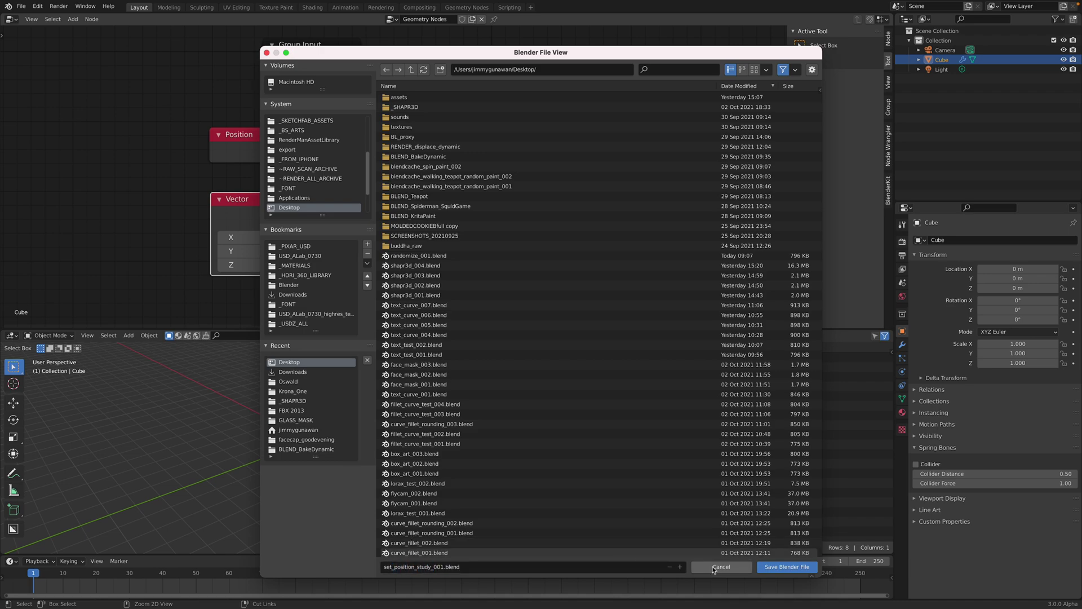
pyautogui.click(786, 566)
# Step: Set the Vector node to X 1.280, Y 1.740, Z 2.000 and move the Vector and Position nodes slightly apart
pyautogui.moveTo(273, 208); pyautogui.dragTo(270, 203)
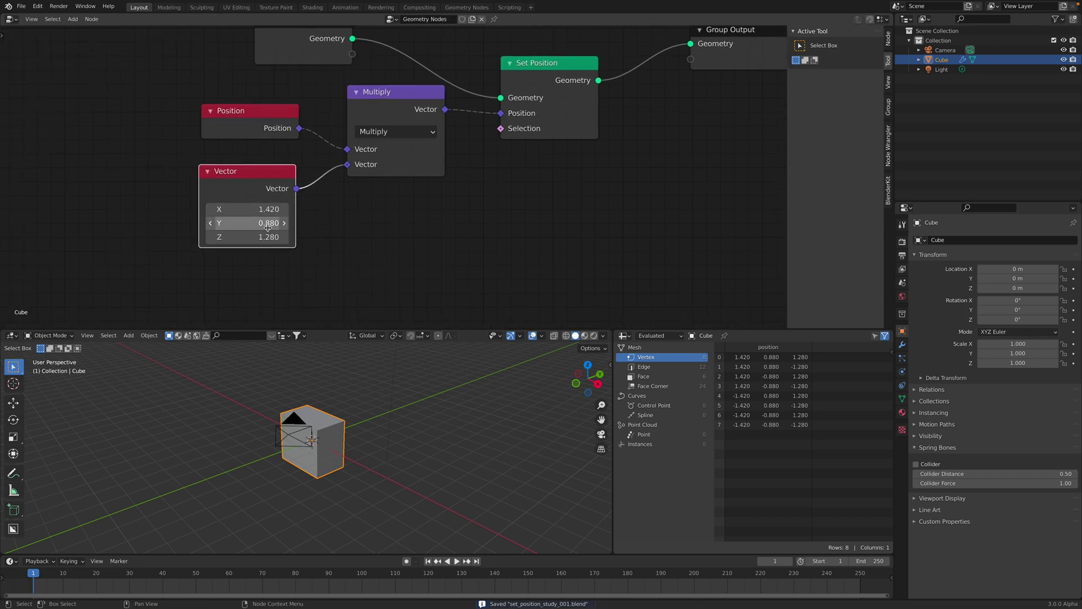
pyautogui.moveTo(248, 223); pyautogui.dragTo(282, 237)
pyautogui.moveTo(254, 180); pyautogui.dragTo(250, 187)
pyautogui.moveTo(262, 136); pyautogui.dragTo(237, 126)
# Step: Add a Random Value node beside the Vector node and connect its Value to Multiply's second Vector input
pyautogui.hotkey('shift', 'a')
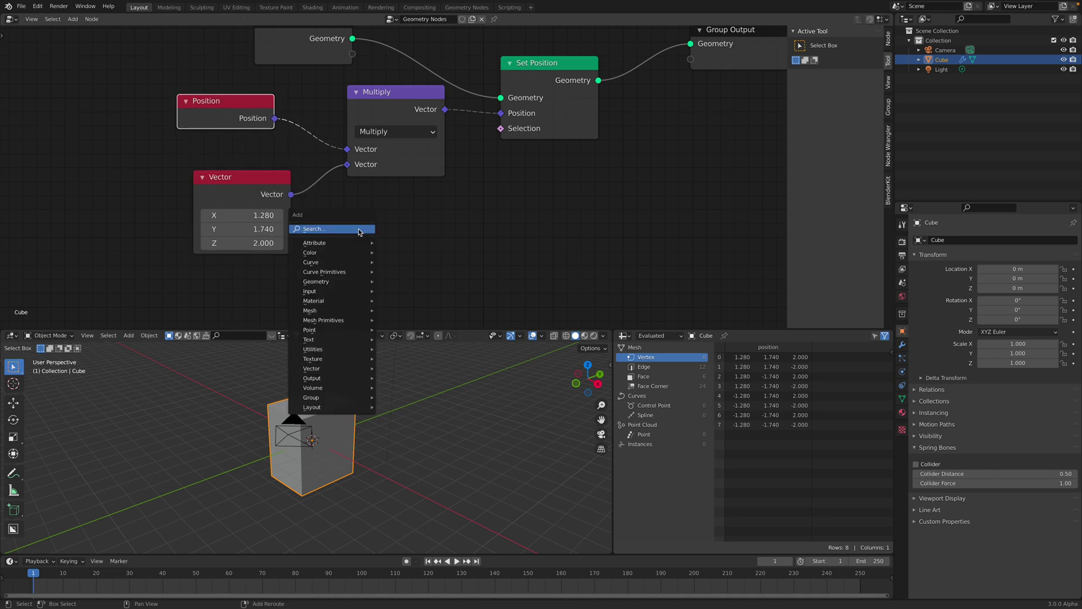
pyautogui.click(358, 230)
pyautogui.write('random')
pyautogui.press('Return')
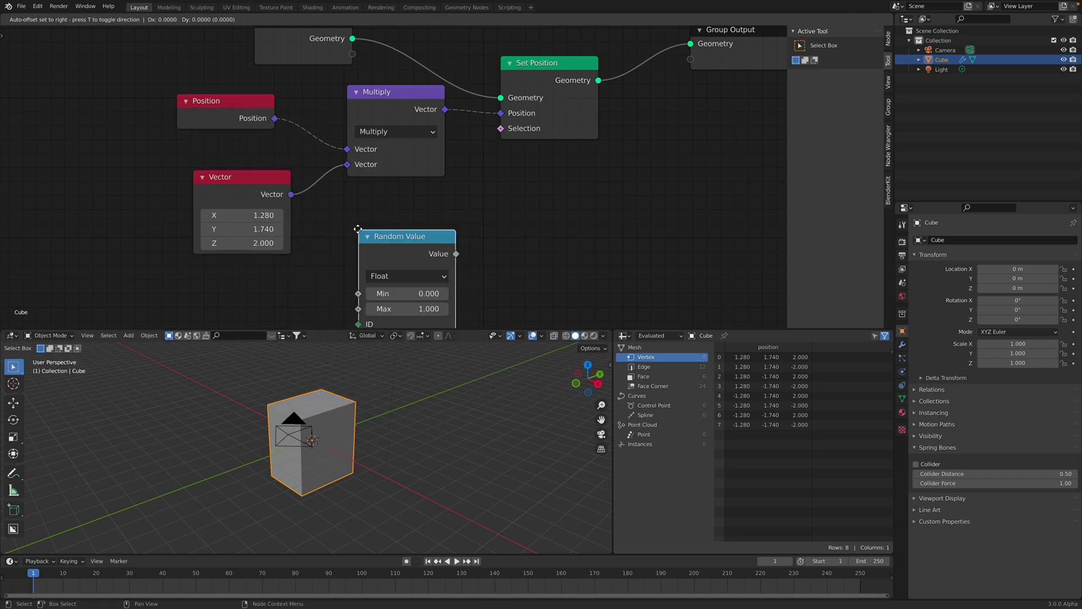
pyautogui.click(123, 194)
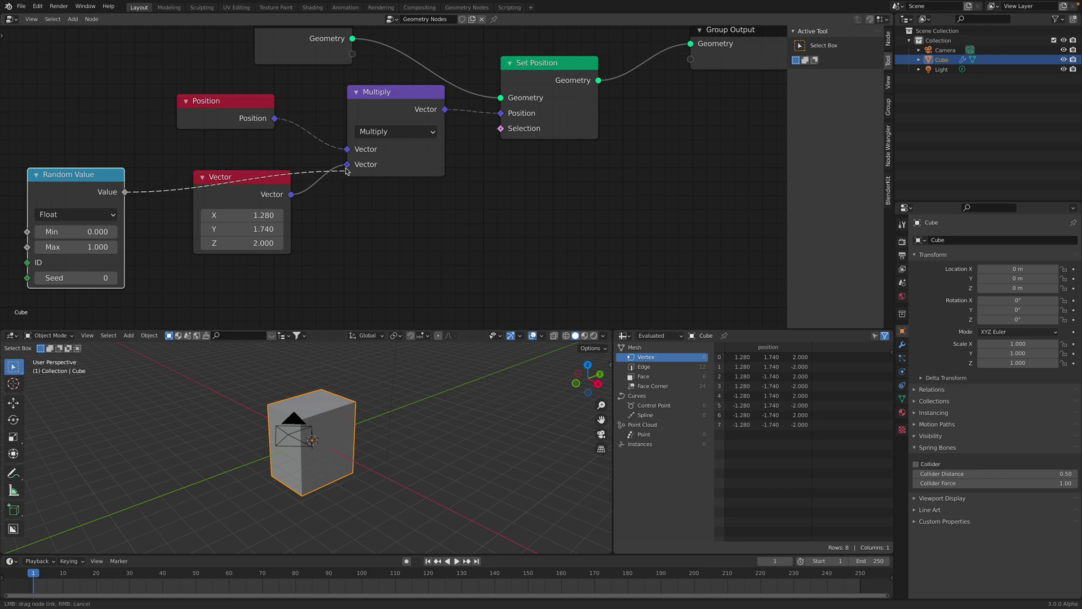
pyautogui.moveTo(346, 171); pyautogui.dragTo(347, 169)
# Step: Set the Random Value node's Seed to 28 and Min to 0.140
pyautogui.moveTo(237, 170); pyautogui.dragTo(248, 157, button='middle')
pyautogui.moveTo(341, 442); pyautogui.dragTo(424, 430, button='middle')
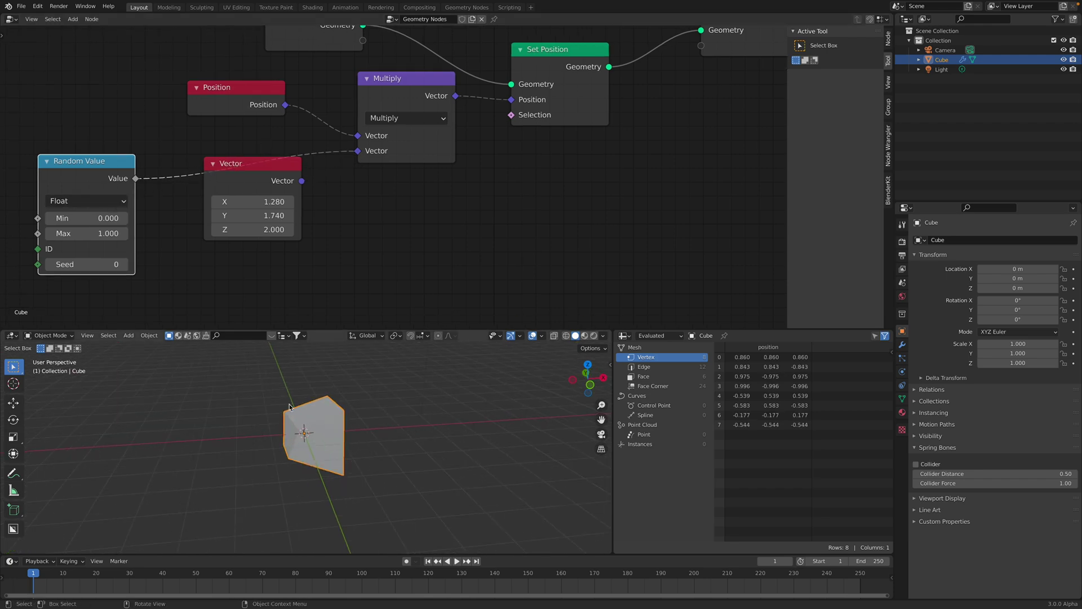
pyautogui.moveTo(290, 407); pyautogui.dragTo(260, 394, button='middle')
pyautogui.moveTo(100, 265); pyautogui.dragTo(134, 264)
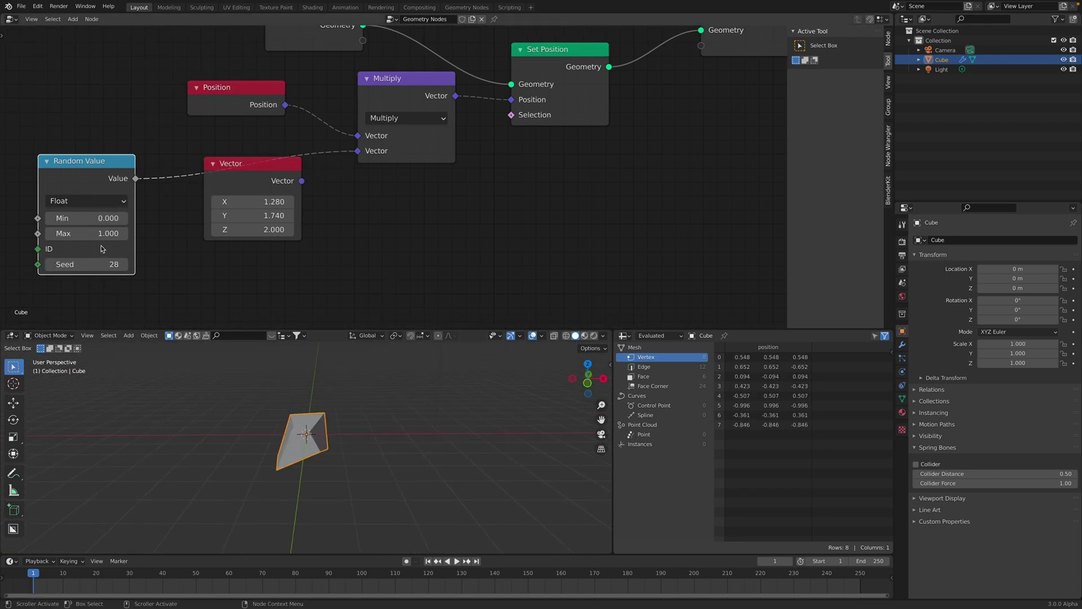
pyautogui.moveTo(85, 217); pyautogui.dragTo(78, 218)
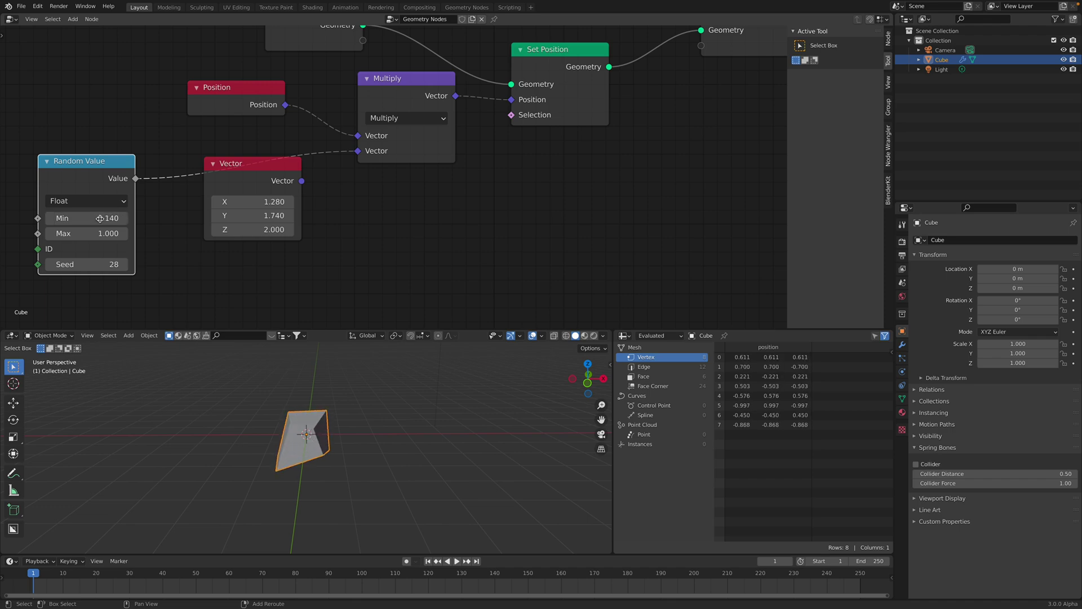
# Step: Change the Random Value node's data type to Vector and reconnect its Value to Multiply's second Vector input
pyautogui.click(86, 200)
pyautogui.click(84, 244)
pyautogui.moveTo(169, 246); pyautogui.dragTo(222, 202, button='middle')
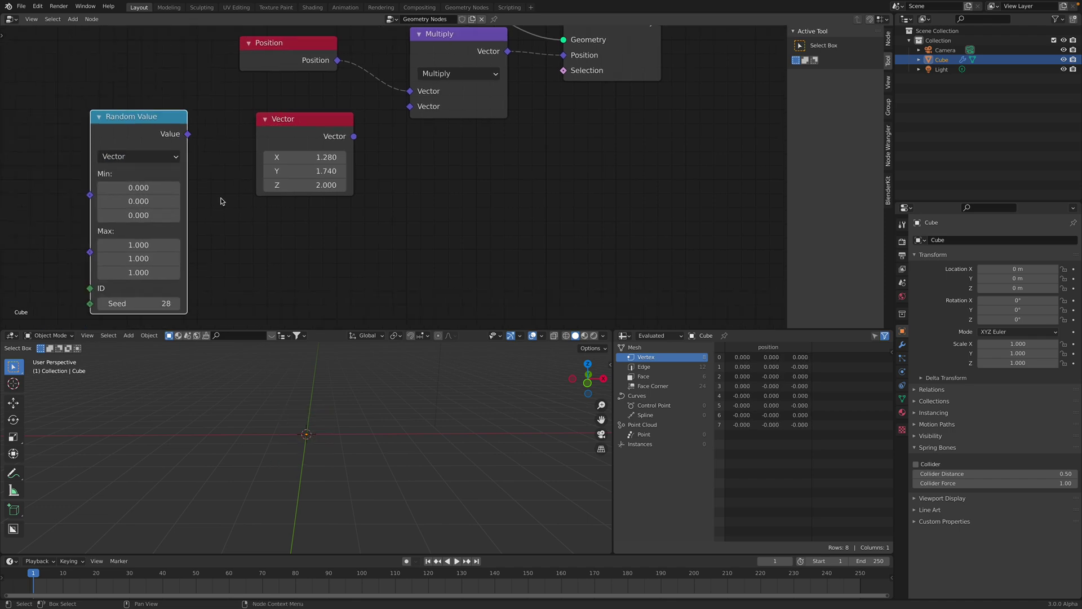
pyautogui.scroll(-1, 222, 201)
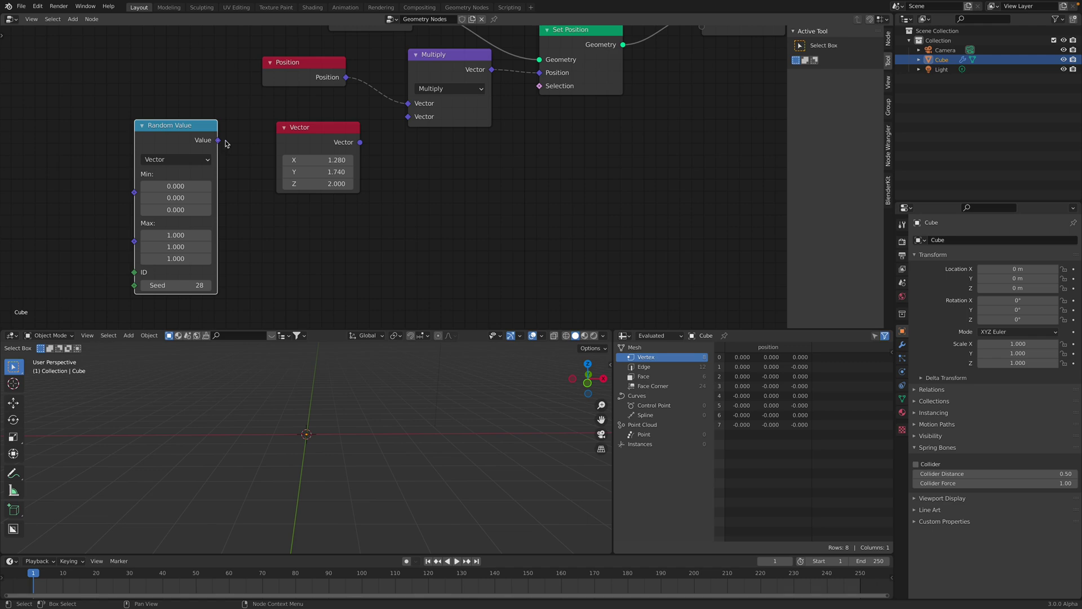
pyautogui.moveTo(405, 119); pyautogui.dragTo(408, 116)
# Step: Change the Multiply node's operation to Add and place Random Value beside it, with the unused Vector node out of the way
pyautogui.moveTo(316, 127); pyautogui.dragTo(314, 184)
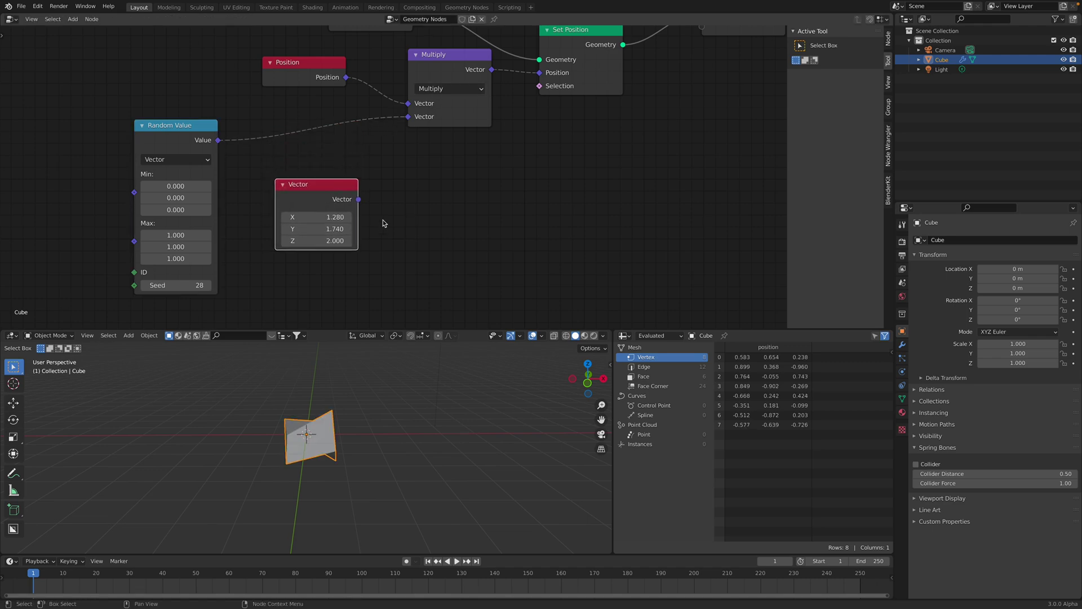
pyautogui.click(450, 90)
pyautogui.click(448, 103)
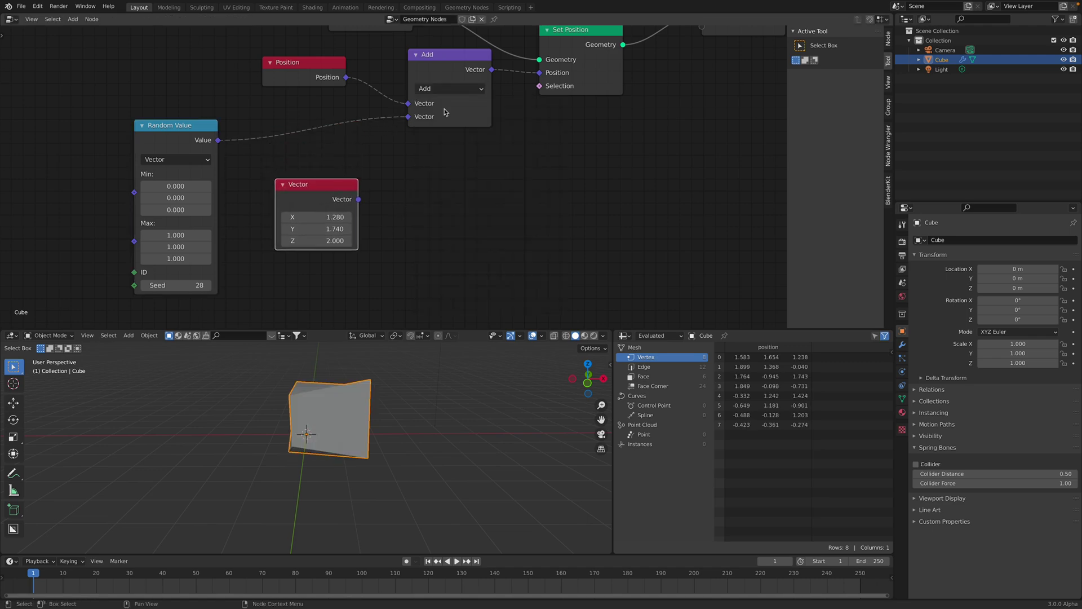
pyautogui.moveTo(337, 178); pyautogui.dragTo(485, 184)
pyautogui.moveTo(169, 125); pyautogui.dragTo(309, 126)
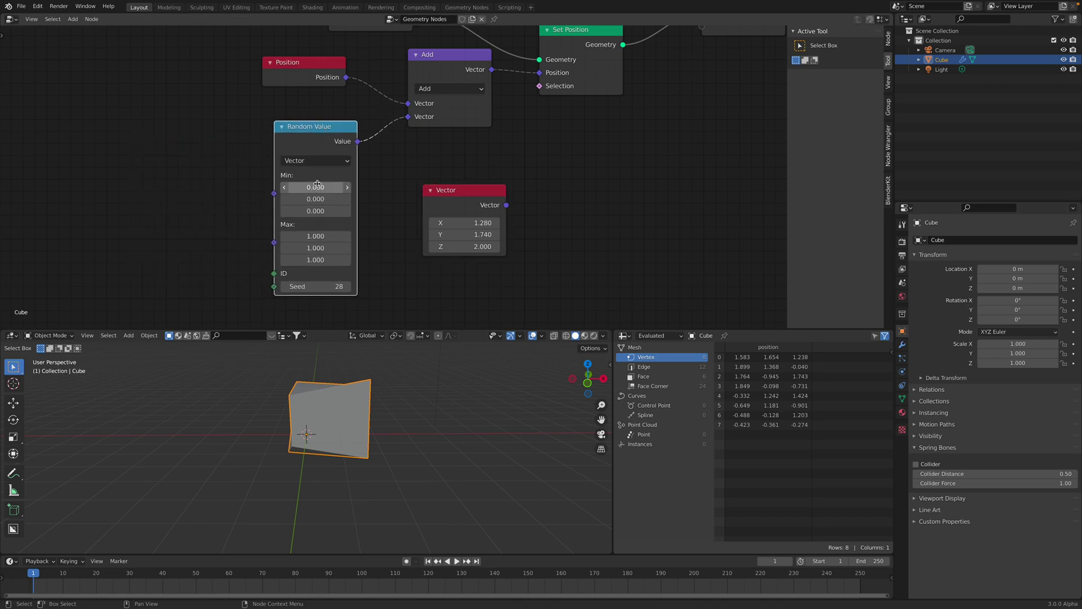
# Step: Set Random Value's Min to -0.1 and Max to 0.1 on all axes with Seed 96, and save the file
pyautogui.moveTo(316, 187); pyautogui.dragTo(269, 211)
pyautogui.moveTo(318, 286); pyautogui.dragTo(372, 286)
pyautogui.moveTo(321, 188); pyautogui.dragTo(321, 211)
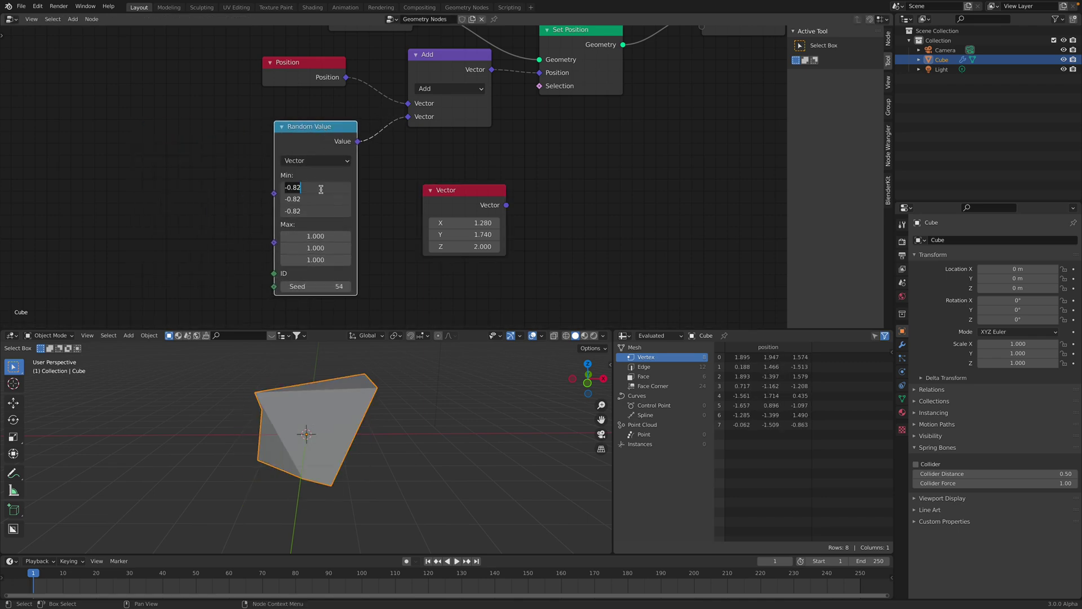
pyautogui.write('-0.1')
pyautogui.press('Return')
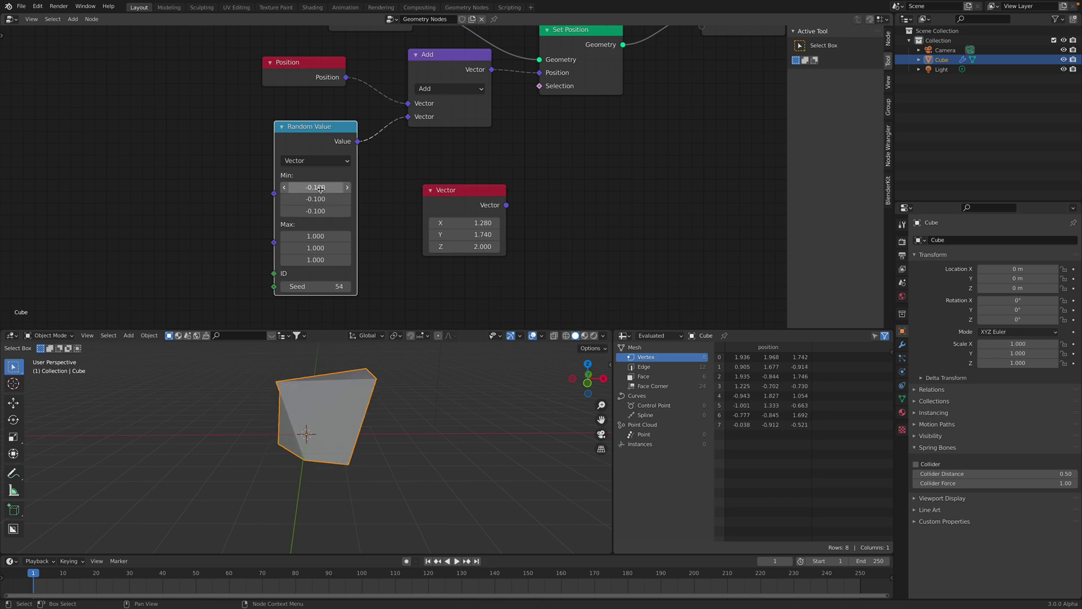
pyautogui.moveTo(327, 236); pyautogui.dragTo(372, 286)
pyautogui.write('.1')
pyautogui.press('Return')
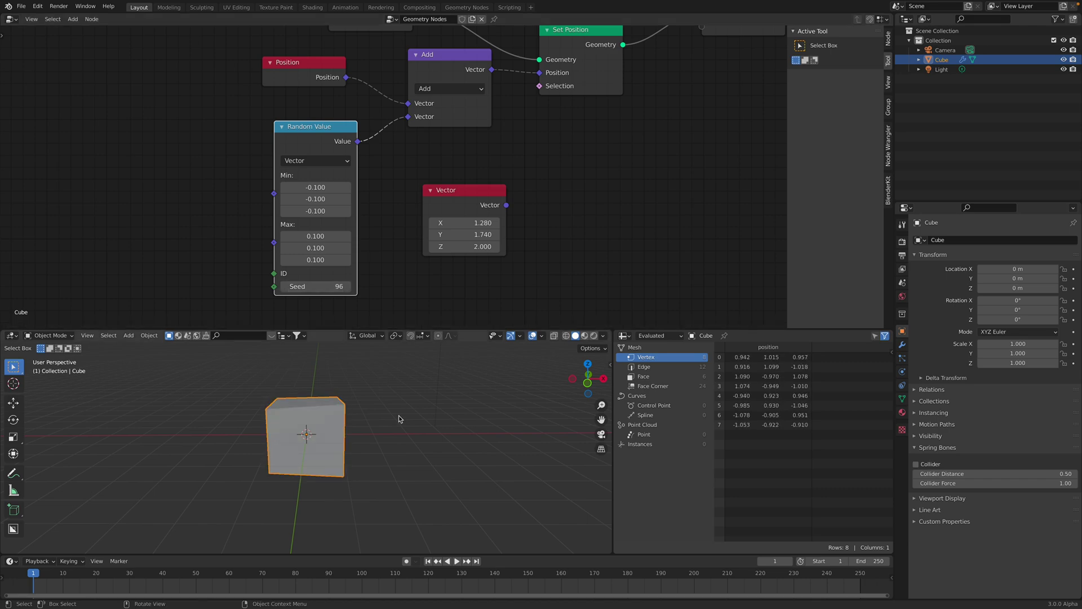
pyautogui.hotkey('ctrl', 's')
# Step: Set Random Value's Min to -0.320 and Max to 0.240 on all axes, with Seed 134
pyautogui.moveTo(316, 428); pyautogui.dragTo(344, 394, button='middle')
pyautogui.moveTo(311, 188); pyautogui.dragTo(298, 211)
pyautogui.moveTo(313, 236); pyautogui.dragTo(351, 286)
# Step: Rearrange the Position, Set Position, Add, Group Input and Random Value nodes into a more widely spaced layout
pyautogui.moveTo(329, 83); pyautogui.dragTo(293, 128, button='middle')
pyautogui.scroll(-3, 286, 129)
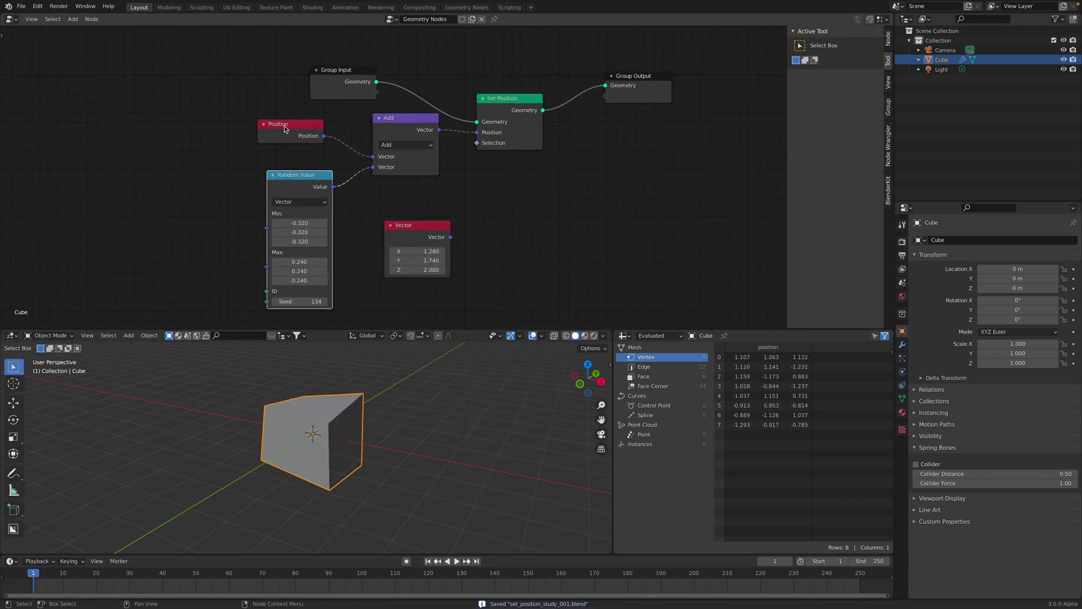
pyautogui.moveTo(285, 127); pyautogui.dragTo(299, 129)
pyautogui.moveTo(529, 100); pyautogui.dragTo(498, 101, button='middle')
pyautogui.moveTo(498, 100); pyautogui.dragTo(504, 83)
pyautogui.moveTo(361, 119); pyautogui.dragTo(366, 117)
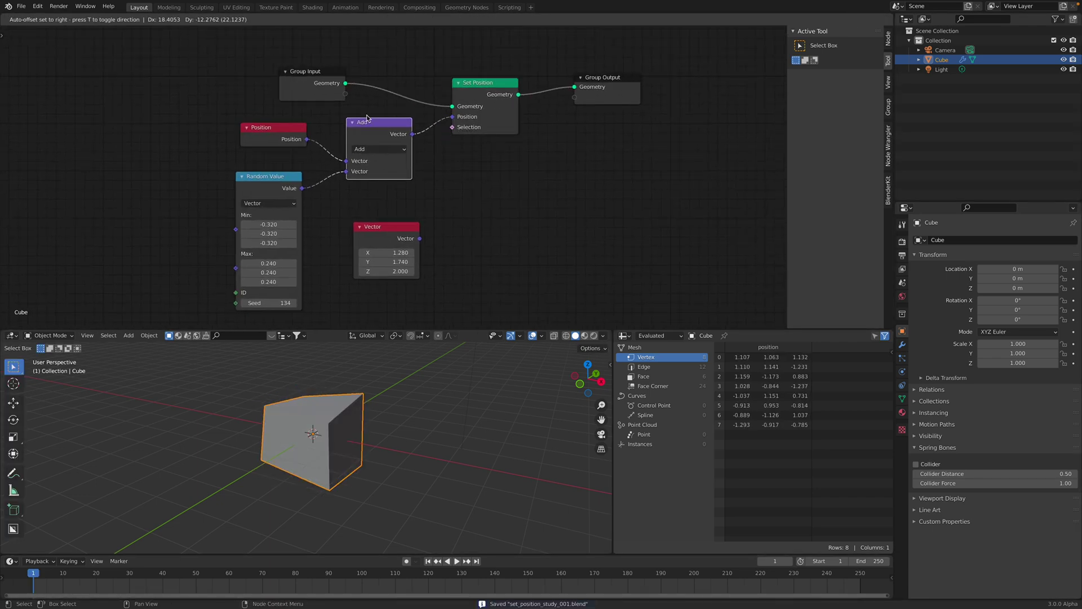
pyautogui.moveTo(326, 72); pyautogui.dragTo(292, 63)
pyautogui.scroll(2, 289, 70)
pyautogui.moveTo(269, 116); pyautogui.dragTo(269, 105)
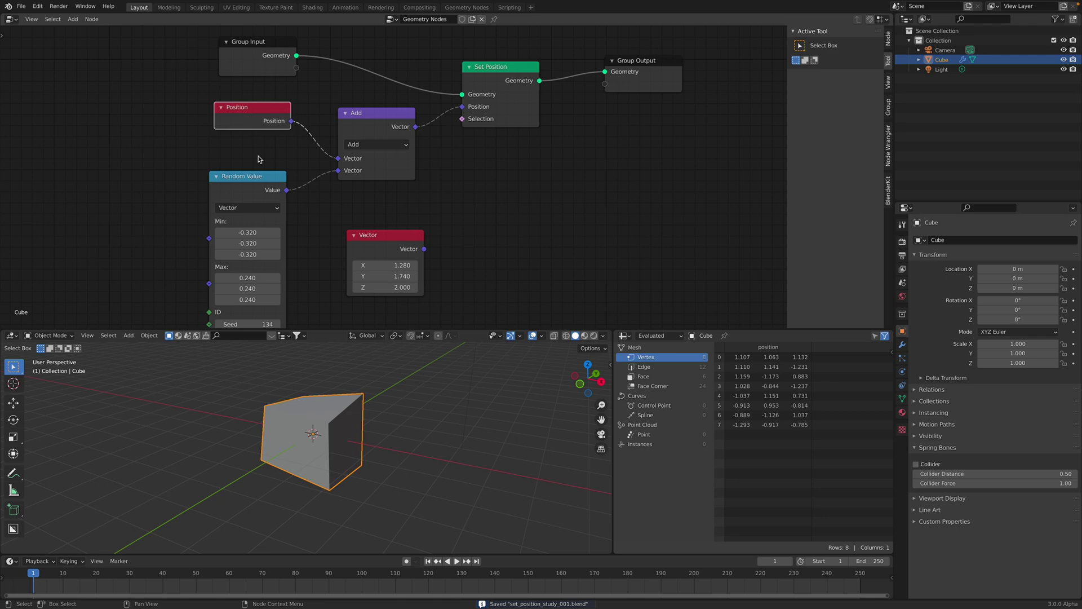
pyautogui.moveTo(259, 159); pyautogui.dragTo(255, 141, button='middle')
pyautogui.scroll(-1, 255, 141)
pyautogui.moveTo(252, 158); pyautogui.dragTo(270, 143)
# Step: Set the Random Value Seed to 236 and save the file
pyautogui.moveTo(270, 278); pyautogui.dragTo(315, 278)
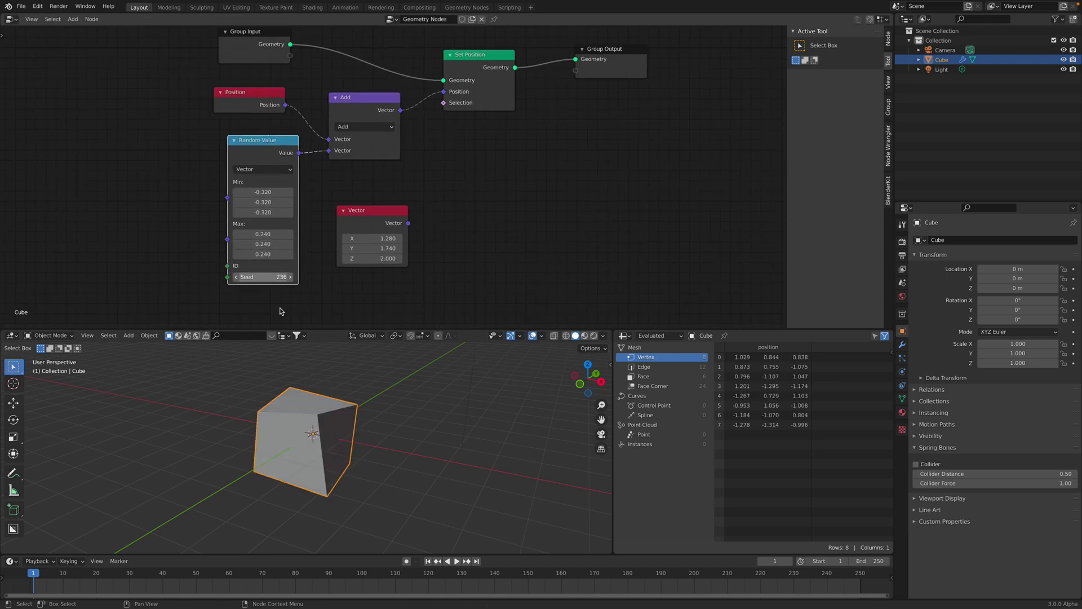
pyautogui.moveTo(361, 372); pyautogui.dragTo(420, 448, button='middle')
pyautogui.hotkey('ctrl', 's')
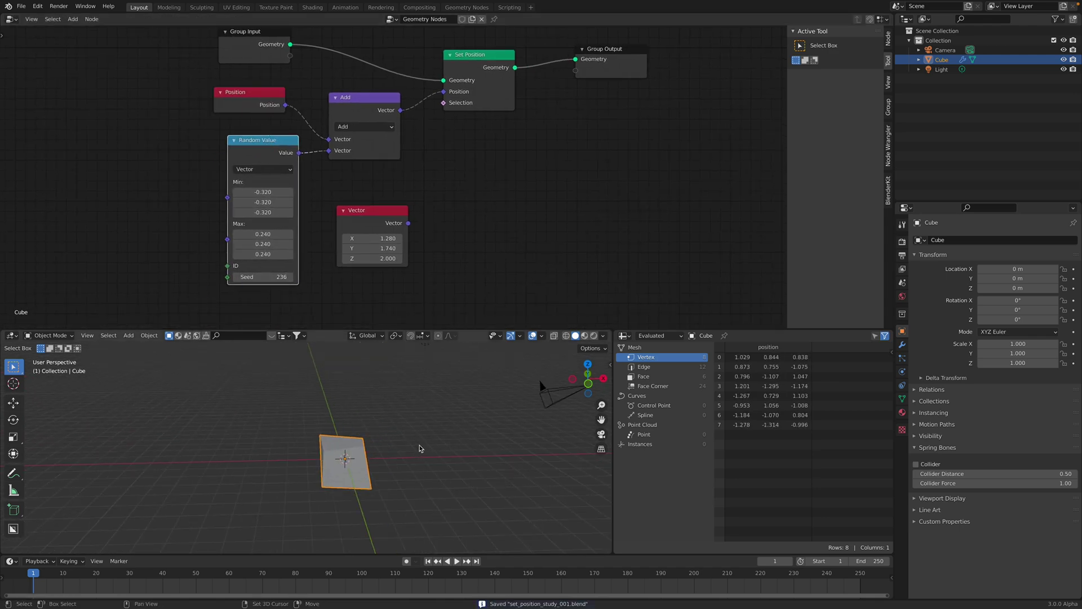
# Step: Duplicate the cube along the X axis and repeat the duplication three times to form a row of five cubes
pyautogui.hotkey('shift', 'd')
pyautogui.press('x')
pyautogui.click(333, 446)
pyautogui.hotkey('shift', 'r')
pyautogui.hotkey('shift', 'r')
pyautogui.hotkey('shift', 'r')
pyautogui.scroll(-1, 315, 434)
pyautogui.keyDown('shift'); pyautogui.moveTo(282, 414); pyautogui.dragTo(363, 394, button='middle'); pyautogui.keyUp('shift')
pyautogui.moveTo(369, 431); pyautogui.dragTo(340, 439, button='middle')
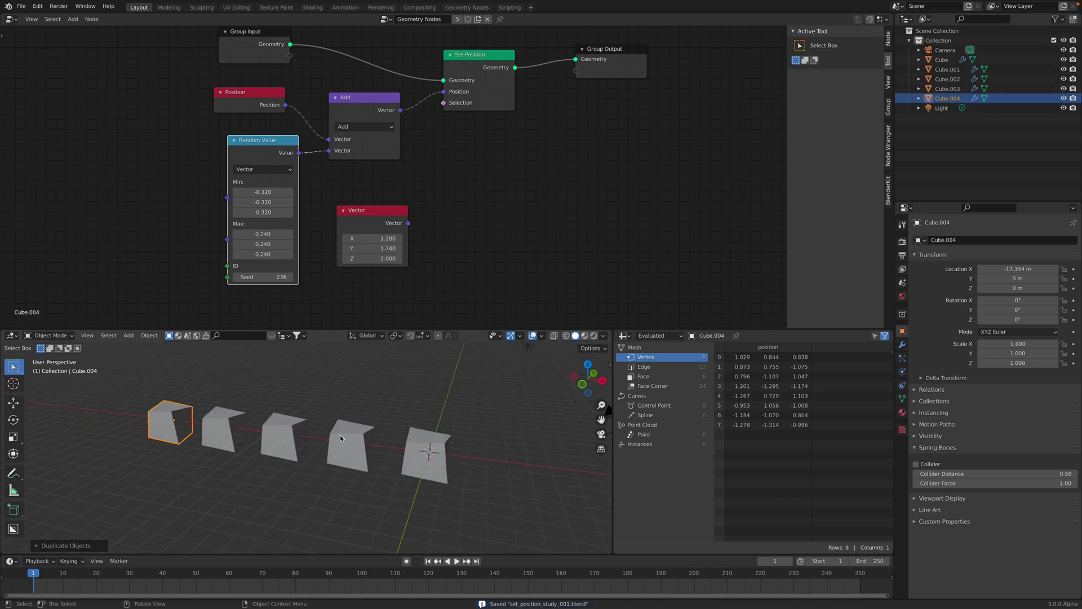
# Step: Show the modifier settings of the cube next to the original and expose Random Value's Seed through the Group Input node
pyautogui.click(340, 435)
pyautogui.click(902, 344)
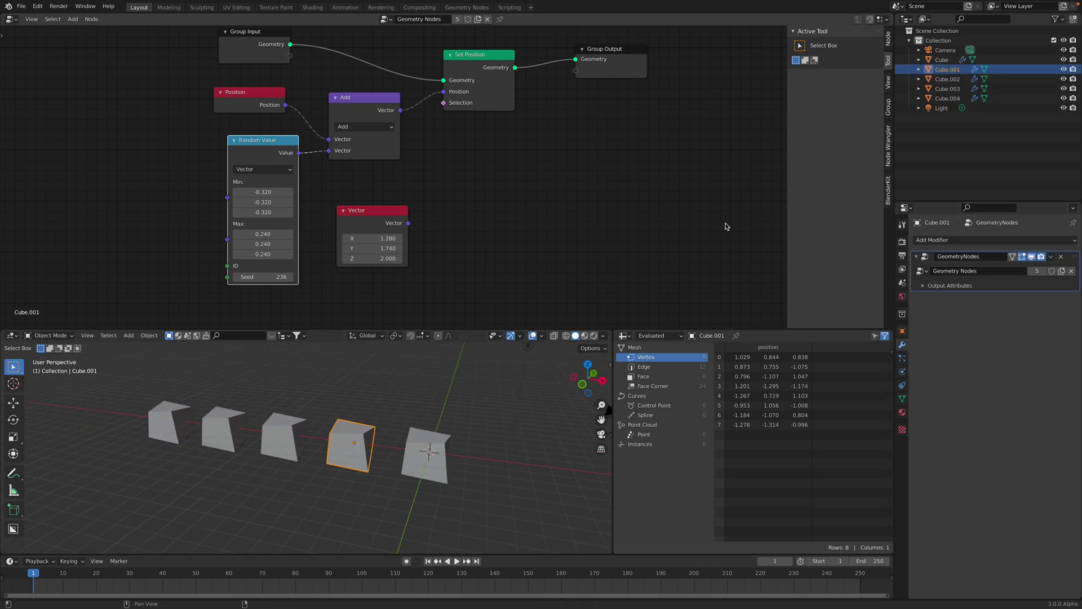
pyautogui.moveTo(301, 110); pyautogui.dragTo(297, 132, button='middle')
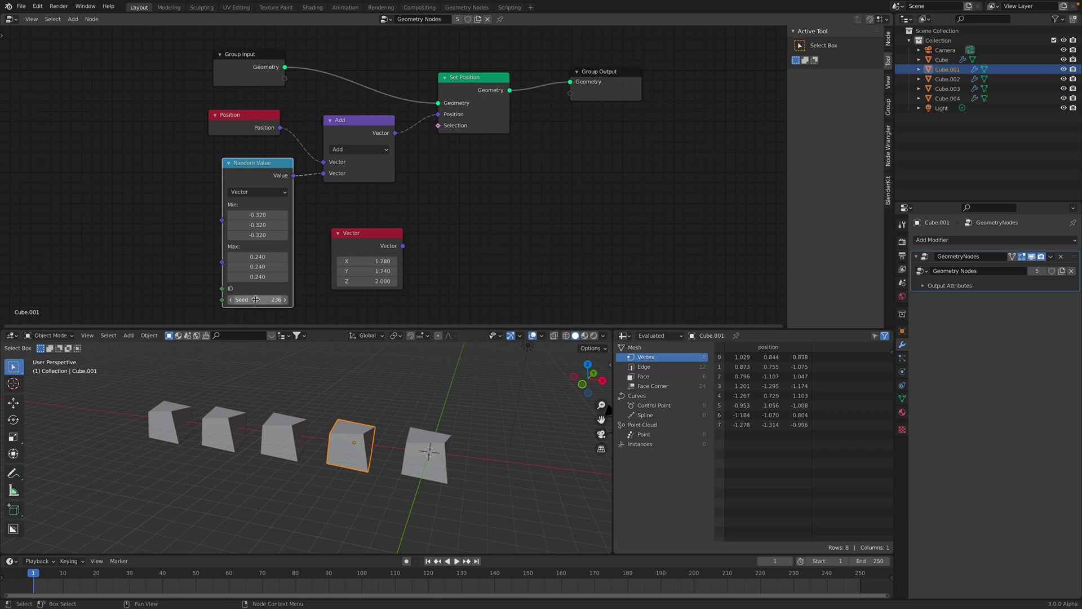
pyautogui.moveTo(337, 148); pyautogui.dragTo(285, 79)
# Step: Give the cubes in the row different Seed values in their Geometry Nodes modifiers, using 302 for the farthest cube
pyautogui.click(434, 452)
pyautogui.moveTo(996, 286); pyautogui.dragTo(979, 288)
pyautogui.click(344, 446)
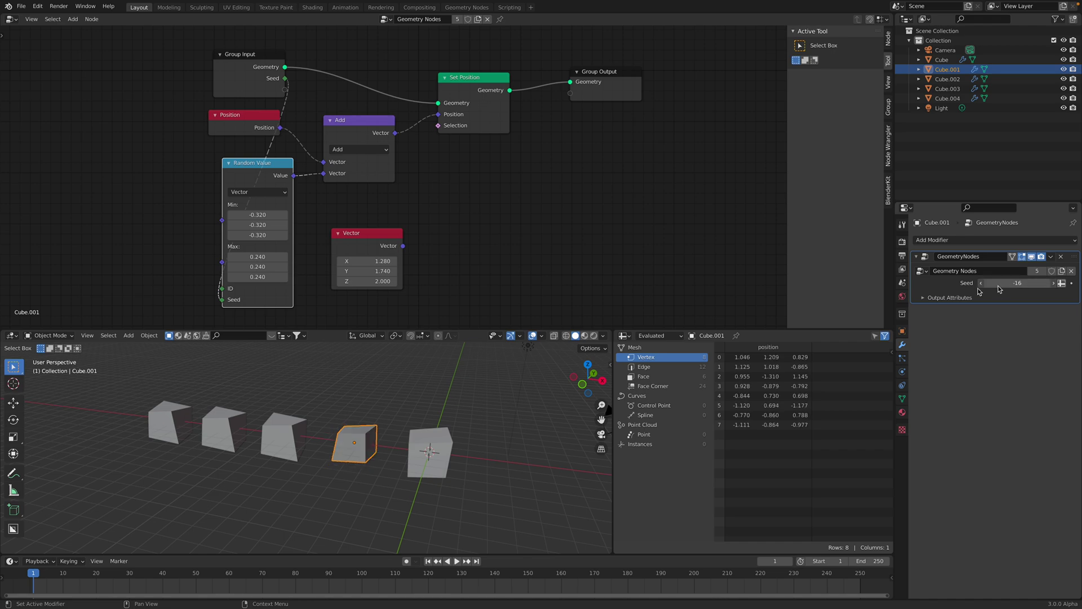
pyautogui.click(285, 436)
pyautogui.click(210, 429)
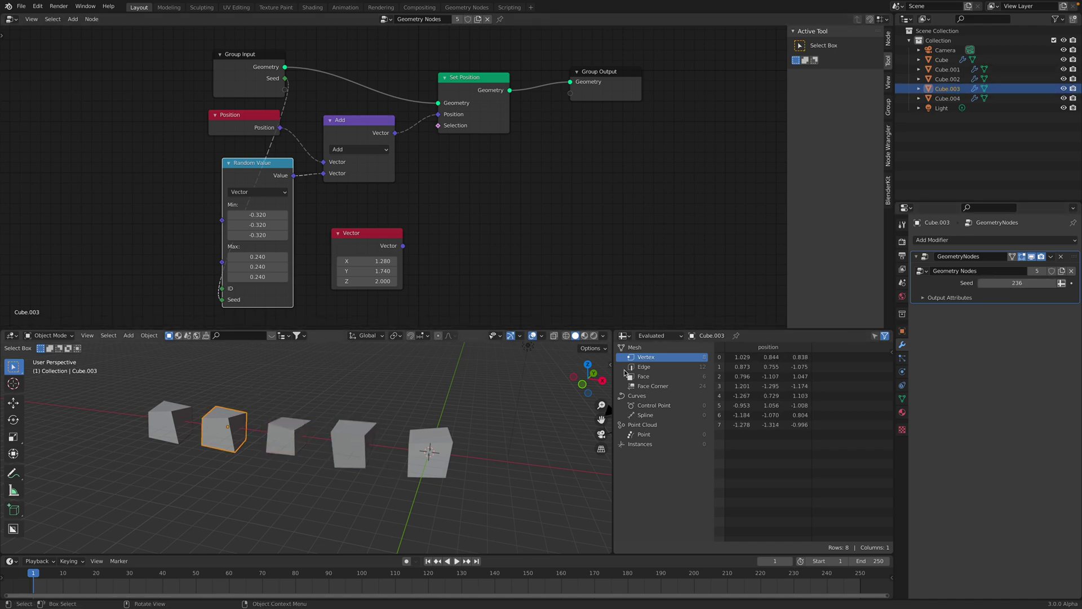
pyautogui.click(173, 417)
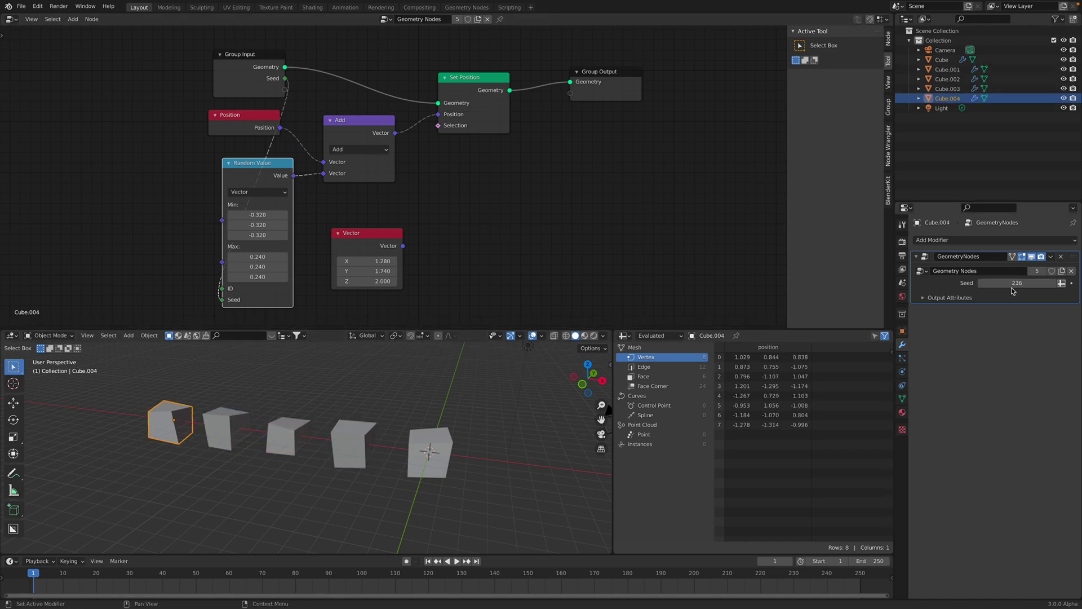
# Step: Move Group Output and Set Position farther from Add, and insert a duplicate of the Add node before Set Position
pyautogui.scroll(-1, 429, 152)
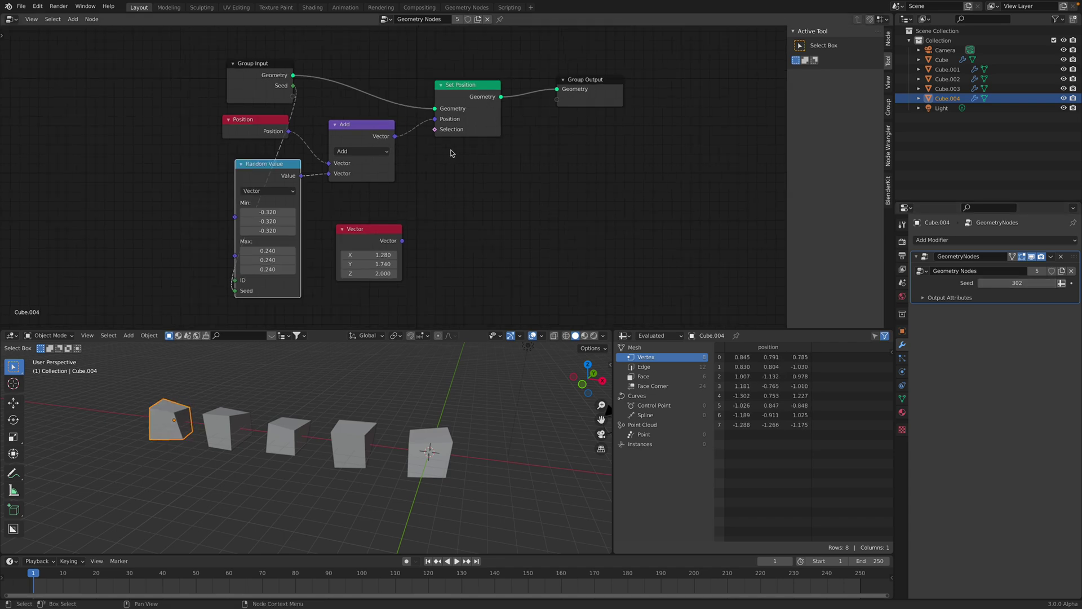
pyautogui.moveTo(474, 103); pyautogui.dragTo(402, 108, button='middle')
pyautogui.moveTo(535, 91); pyautogui.dragTo(723, 65)
pyautogui.moveTo(410, 90); pyautogui.dragTo(595, 67)
pyautogui.moveTo(307, 144); pyautogui.dragTo(342, 136)
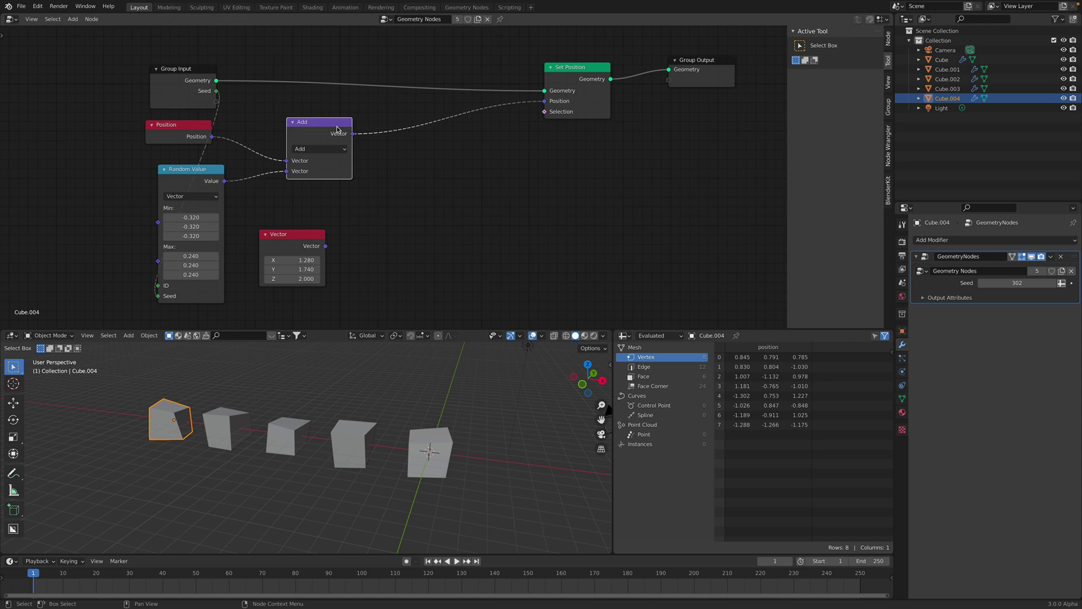
pyautogui.hotkey('shift', 'd')
pyautogui.click(456, 120)
# Step: Delete the unused Vector node and move the Random Value and Position nodes apart
pyautogui.click(299, 235)
pyautogui.press('x')
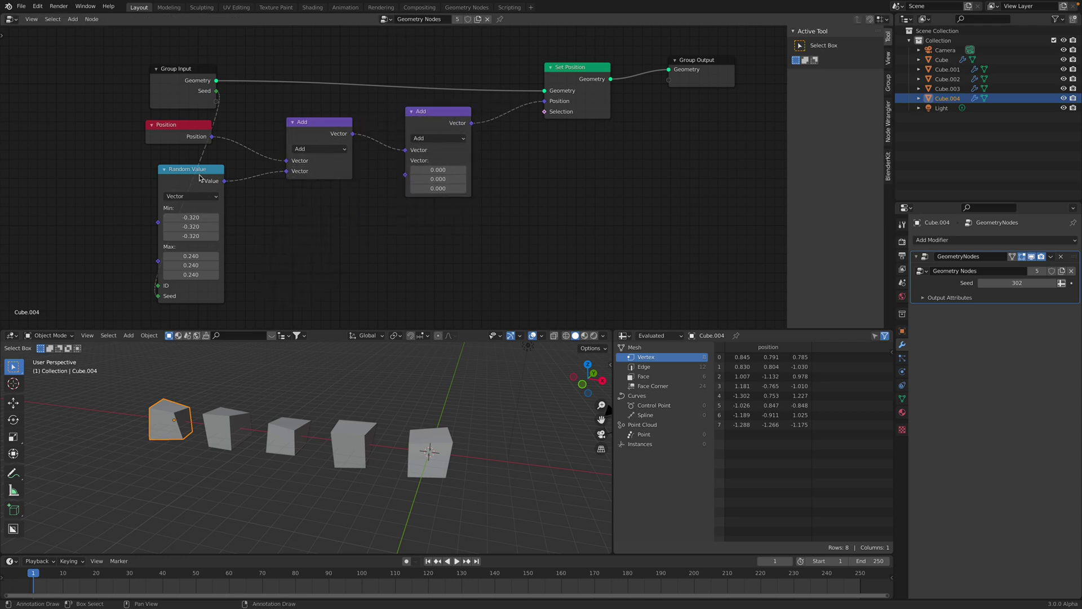
pyautogui.moveTo(200, 178); pyautogui.dragTo(234, 182)
pyautogui.moveTo(169, 124); pyautogui.dragTo(115, 140)
# Step: Change the second Add node's operation to Multiply and set its vector to 1.460, 1.600, 1.840
pyautogui.scroll(1, 394, 192)
pyautogui.click(441, 135)
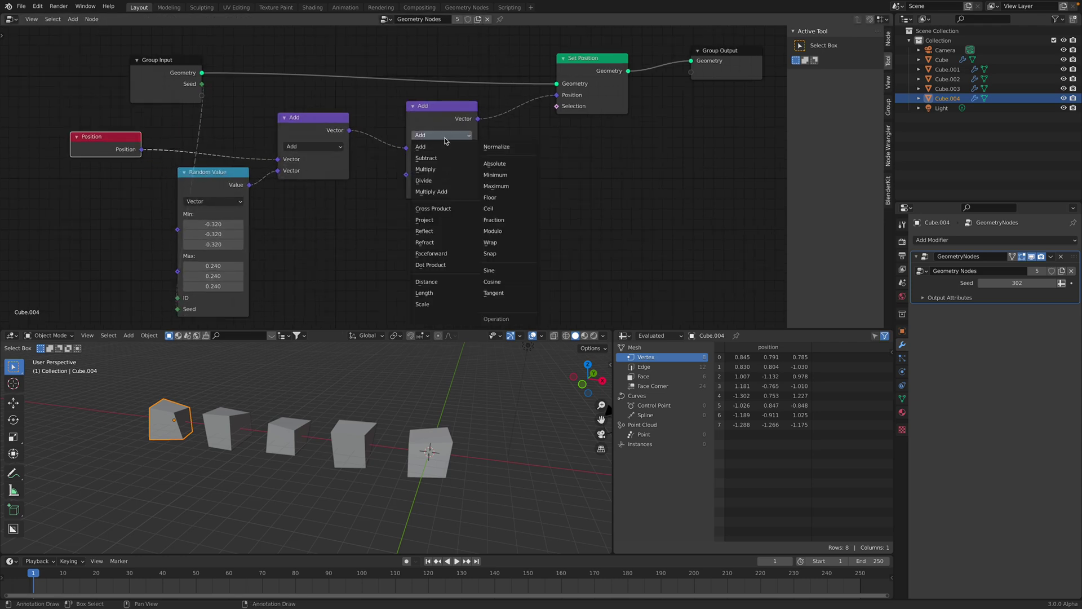
pyautogui.click(444, 169)
pyautogui.moveTo(442, 169); pyautogui.dragTo(469, 170)
pyautogui.write('1')
pyautogui.press('Return')
pyautogui.moveTo(443, 179); pyautogui.dragTo(476, 180)
pyautogui.moveTo(443, 189); pyautogui.dragTo(474, 190)
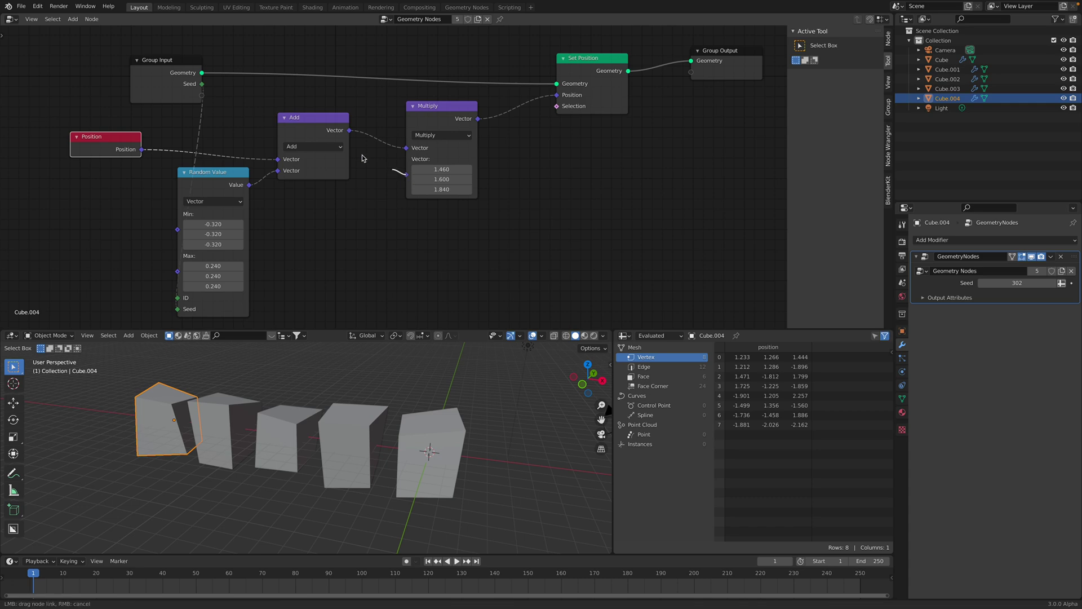
# Step: Expose the Multiply node's second Vector input through the Group Input node
pyautogui.moveTo(219, 99); pyautogui.dragTo(201, 95)
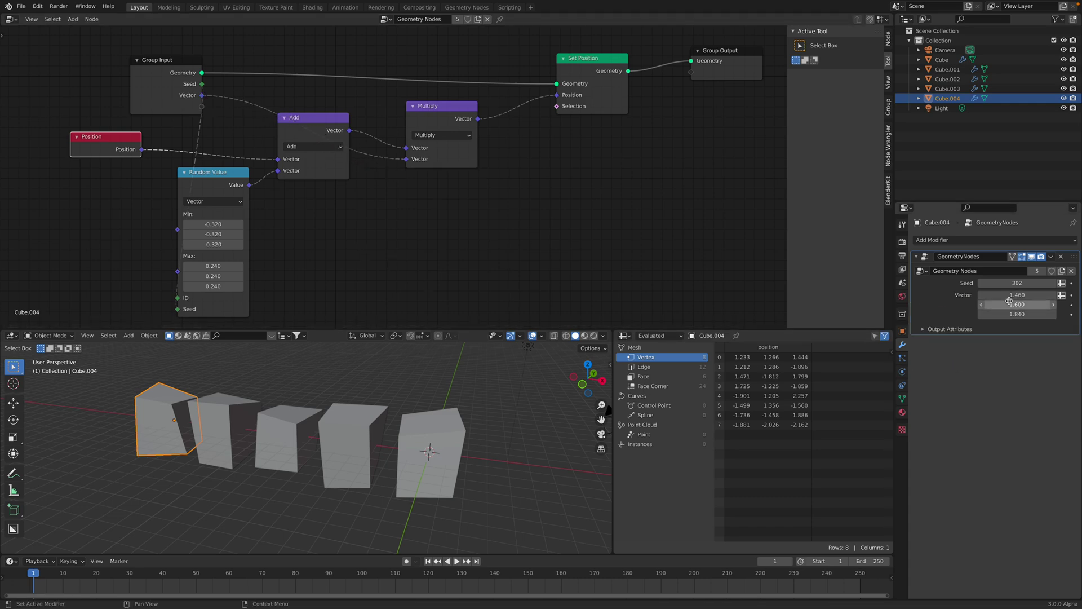
# Step: Set the active cube's exposed seed to 390 and Vector to 1.260, 2.040, 3.220, adjust the Set Position node's placement, and save the file
pyautogui.moveTo(1008, 295); pyautogui.dragTo(1043, 285)
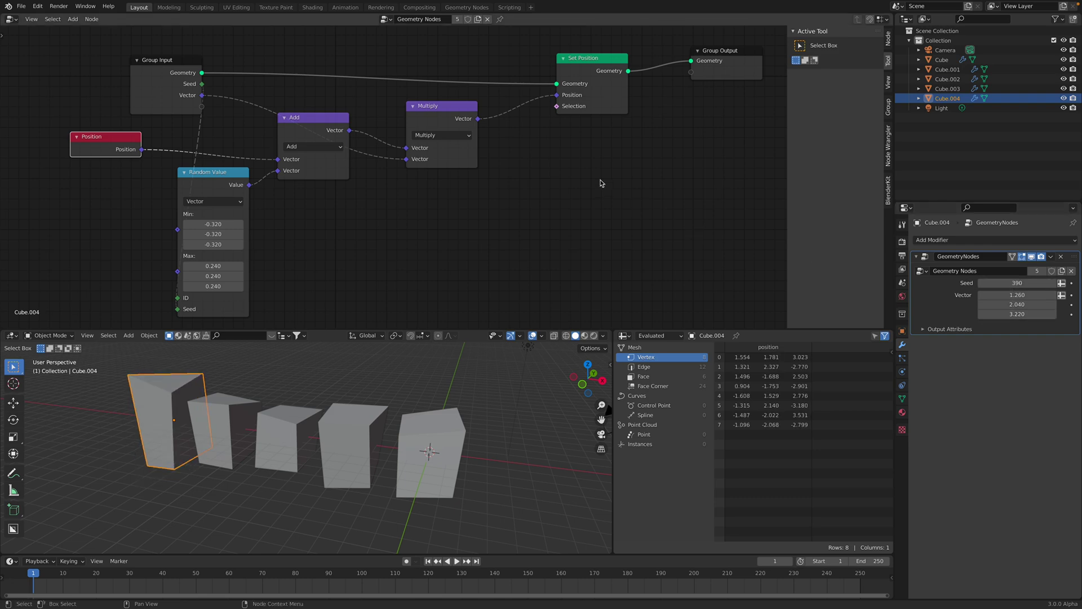
pyautogui.moveTo(583, 110); pyautogui.dragTo(582, 126, button='middle')
pyautogui.moveTo(601, 114); pyautogui.dragTo(605, 102)
pyautogui.hotkey('ctrl', 's')
pyautogui.scroll(-1, 434, 71)
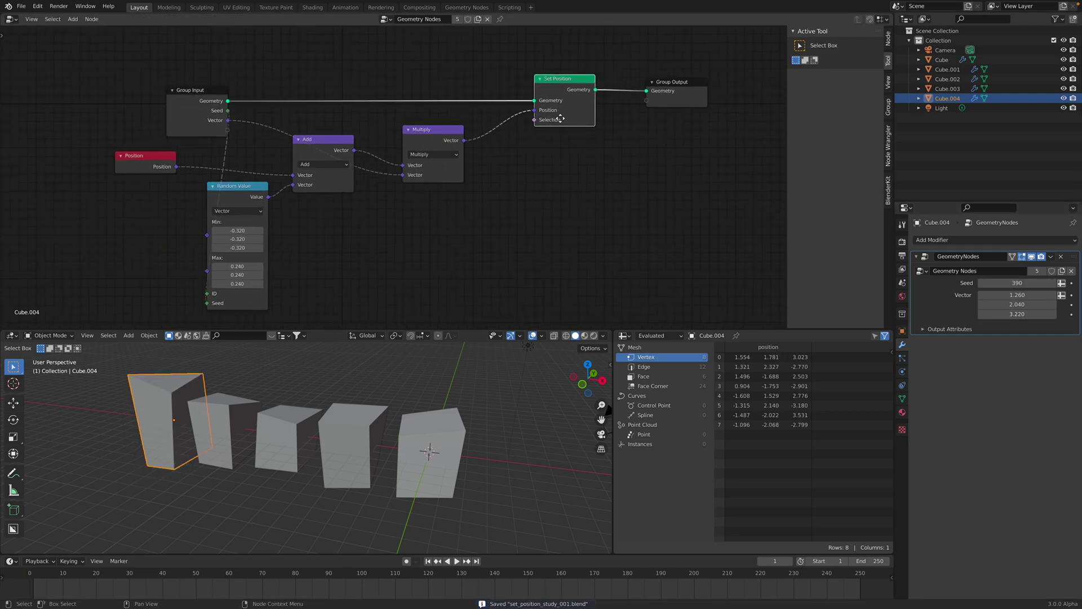
pyautogui.scroll(-1, 447, 141)
pyautogui.scroll(-2, 466, 409)
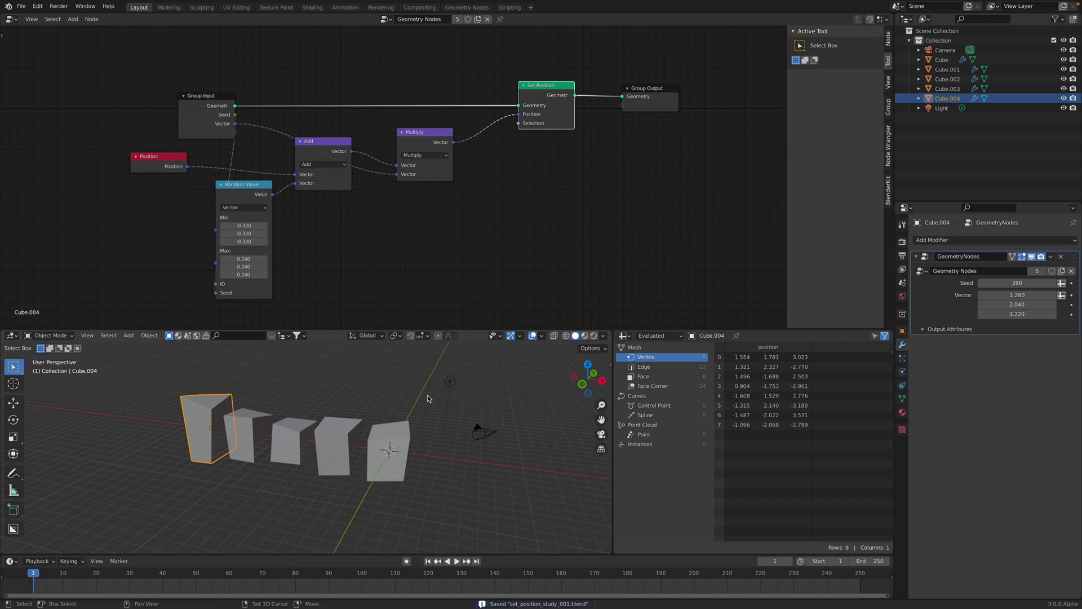
# Step: Add a new cube to the scene, move it behind the row of deformed cubes, and scale it up to about double size
pyautogui.moveTo(484, 432); pyautogui.dragTo(367, 430, button='middle')
pyautogui.hotkey('shift', 'a')
pyautogui.moveTo(365, 415)
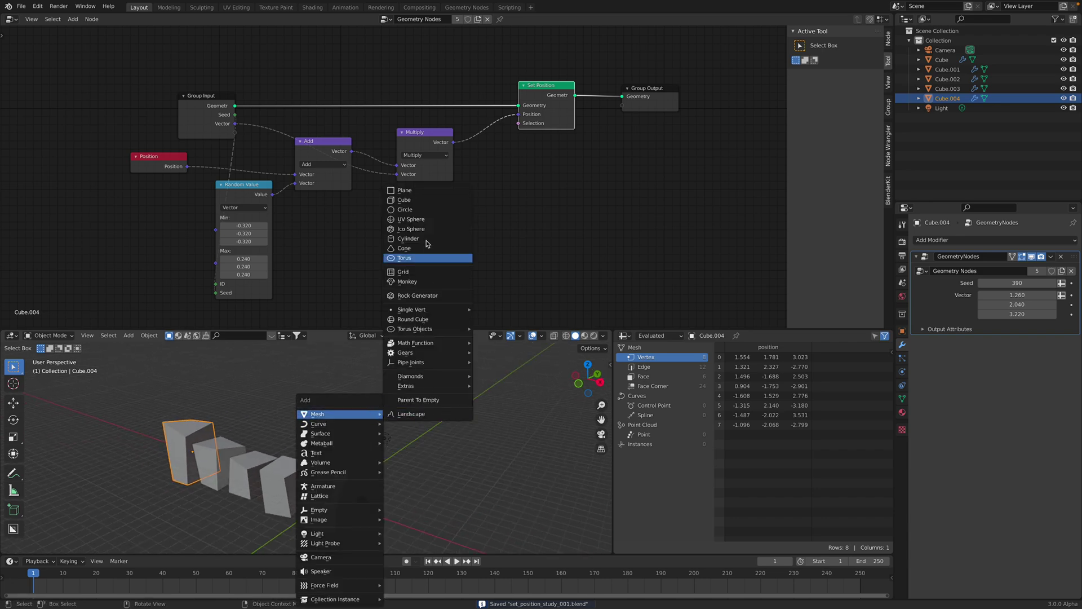
pyautogui.click(429, 199)
pyautogui.press('g')
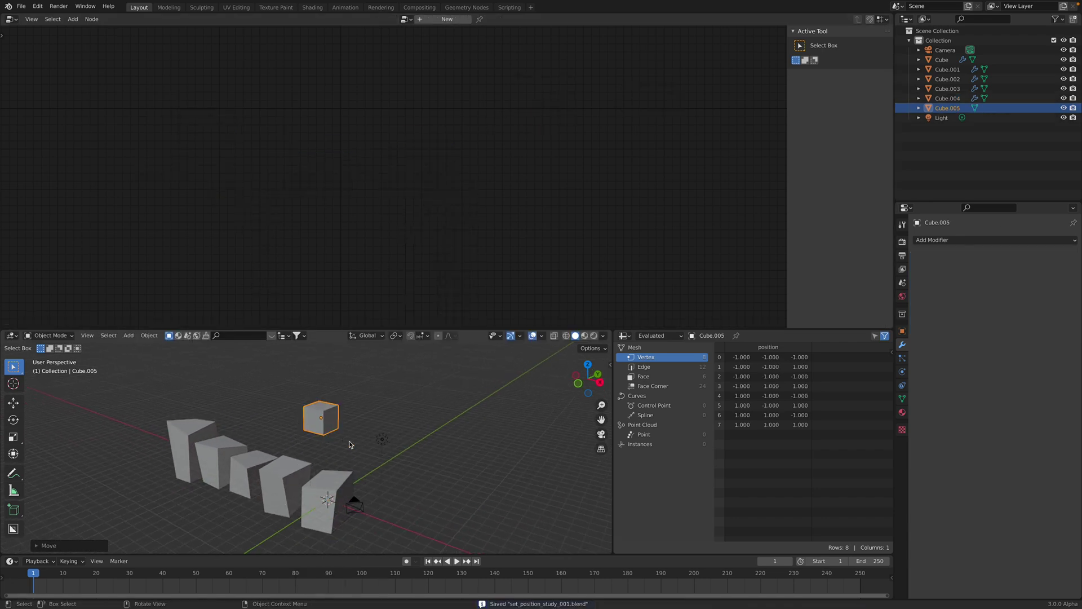
pyautogui.press('s')
pyautogui.click(387, 466)
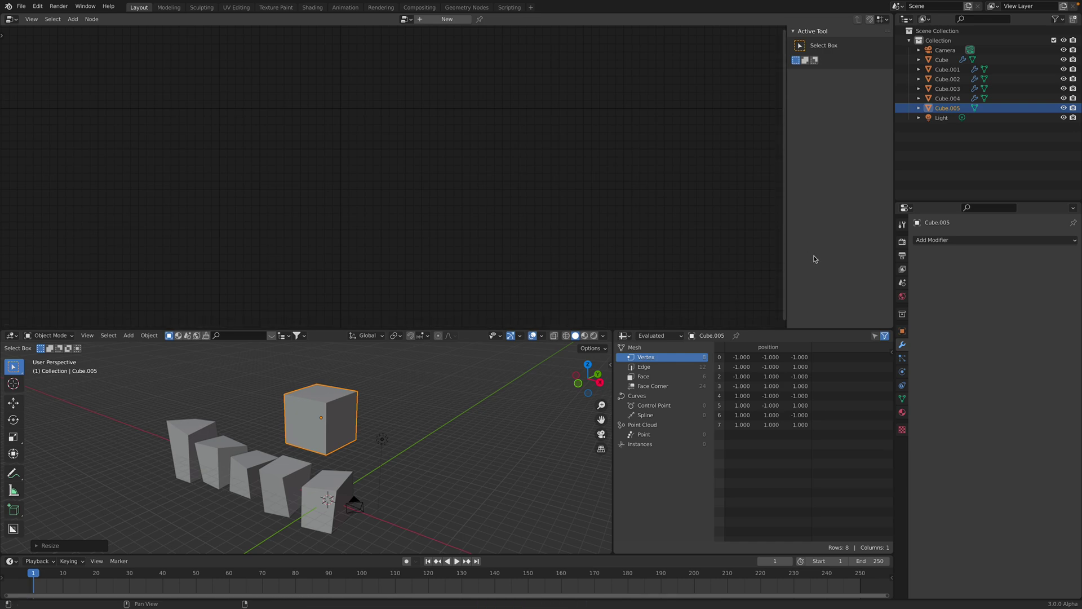
# Step: Create a new geometry node group for the new cube and add a String to Curves node to it
pyautogui.click(447, 19)
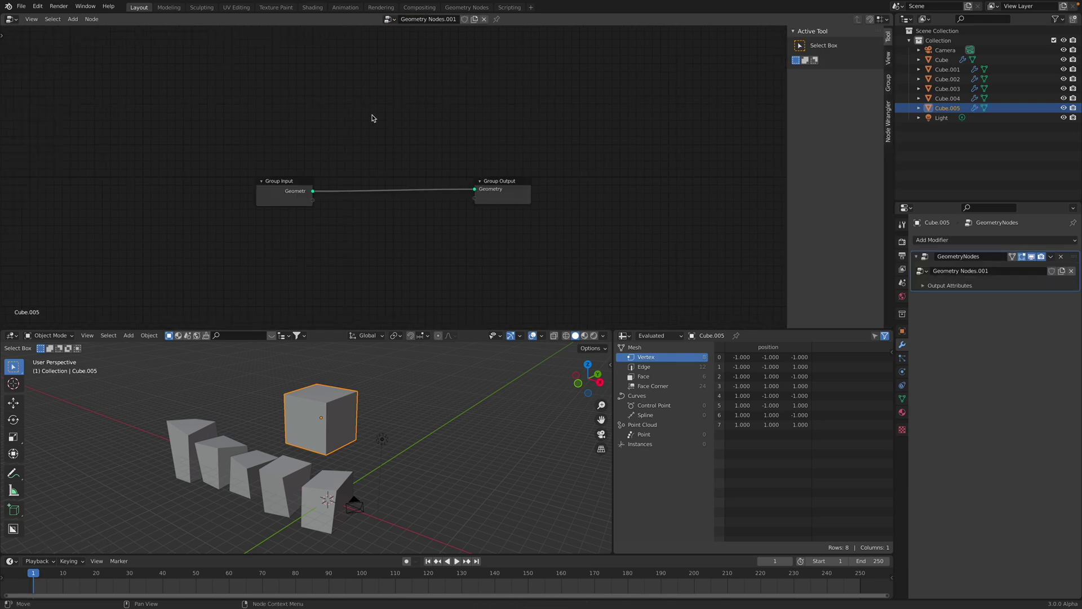
pyautogui.hotkey('shift', 'a')
pyautogui.click(333, 42)
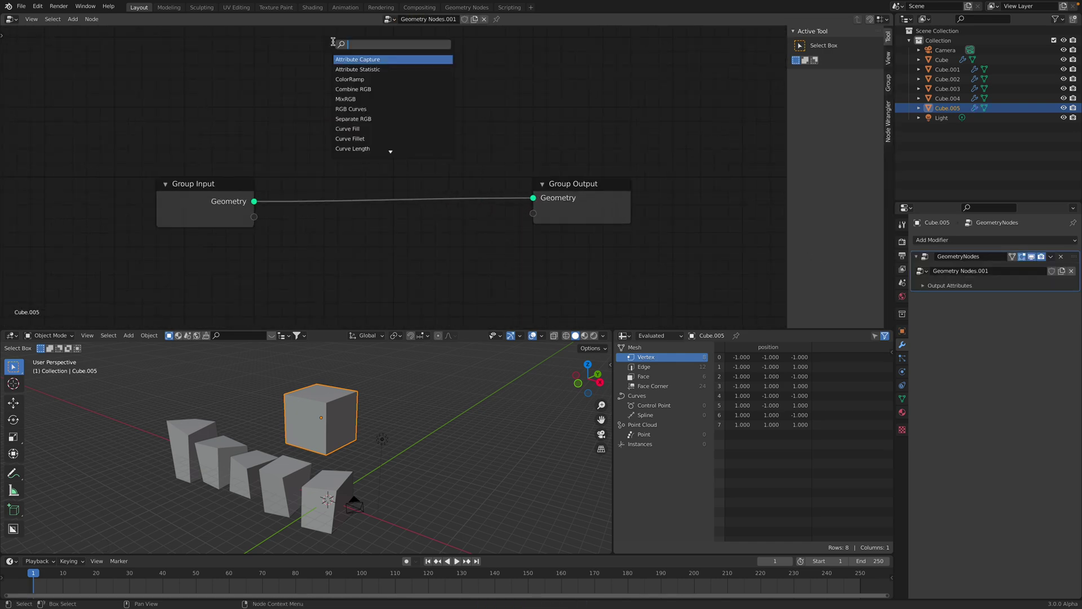
pyautogui.write('curve')
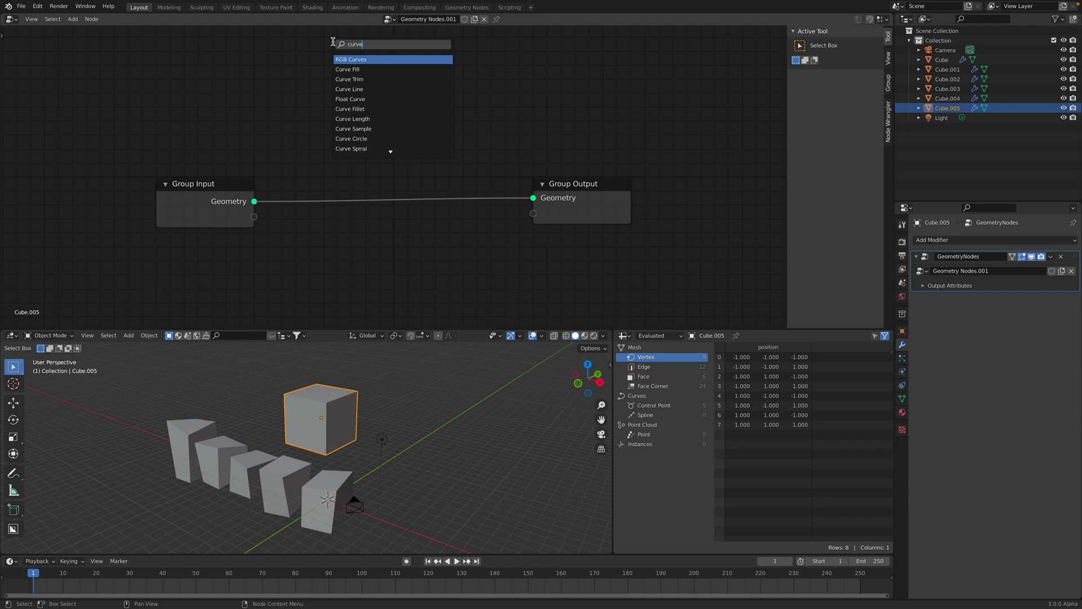
pyautogui.hotkey('ctrl', 'a')
pyautogui.write('random')
pyautogui.hotkey('ctrl', 'a')
pyautogui.write('s')
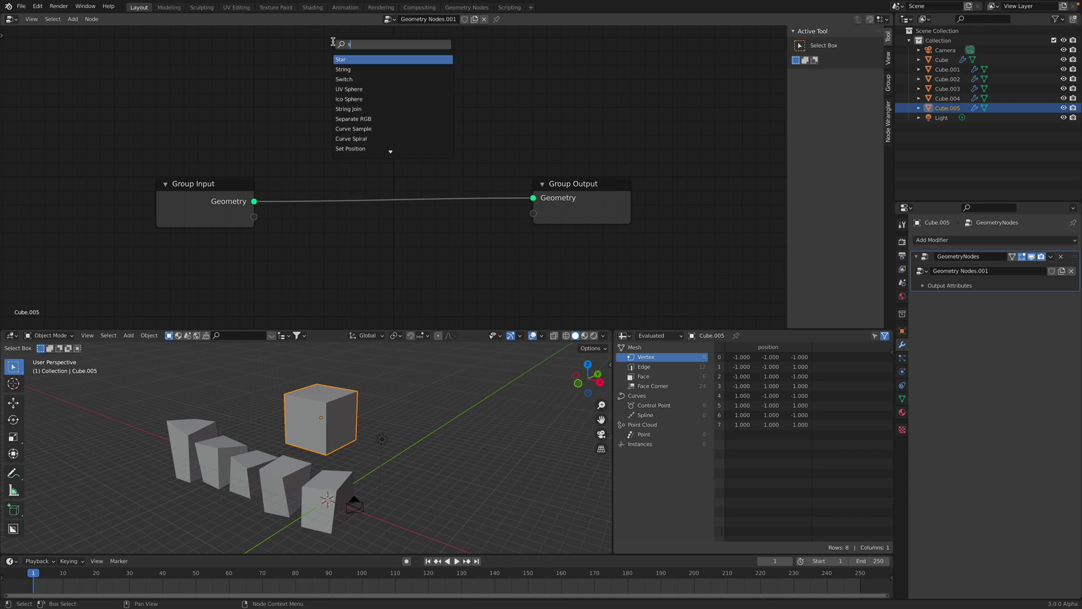
pyautogui.write('tring c')
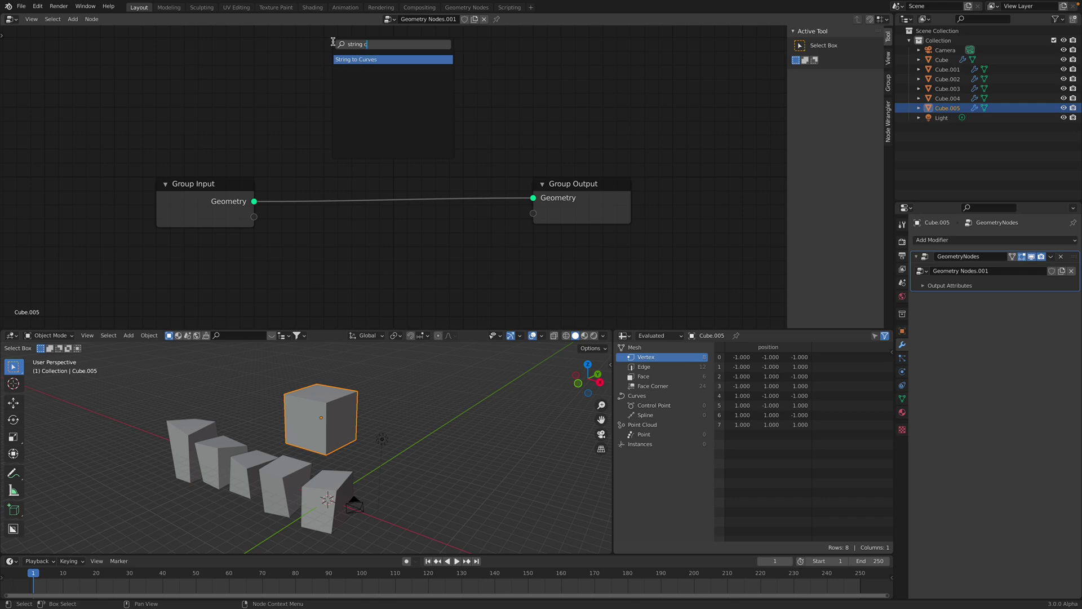
pyautogui.press('Return')
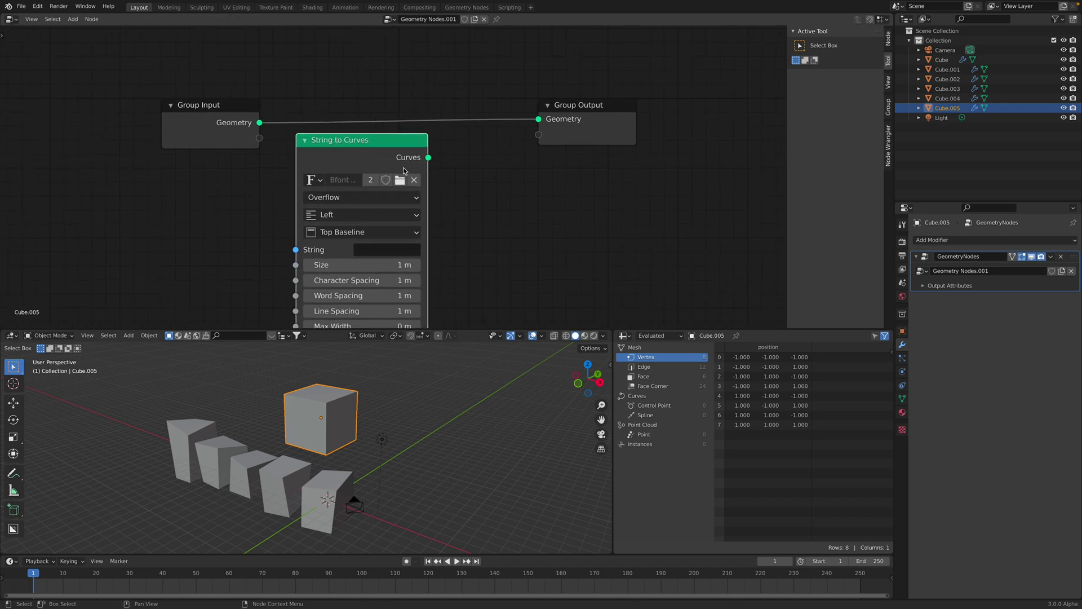
# Step: Connect the String to Curves output to Group Output and set its string to "dance"
pyautogui.moveTo(424, 162); pyautogui.dragTo(613, 139)
pyautogui.click(389, 249)
pyautogui.write('dance')
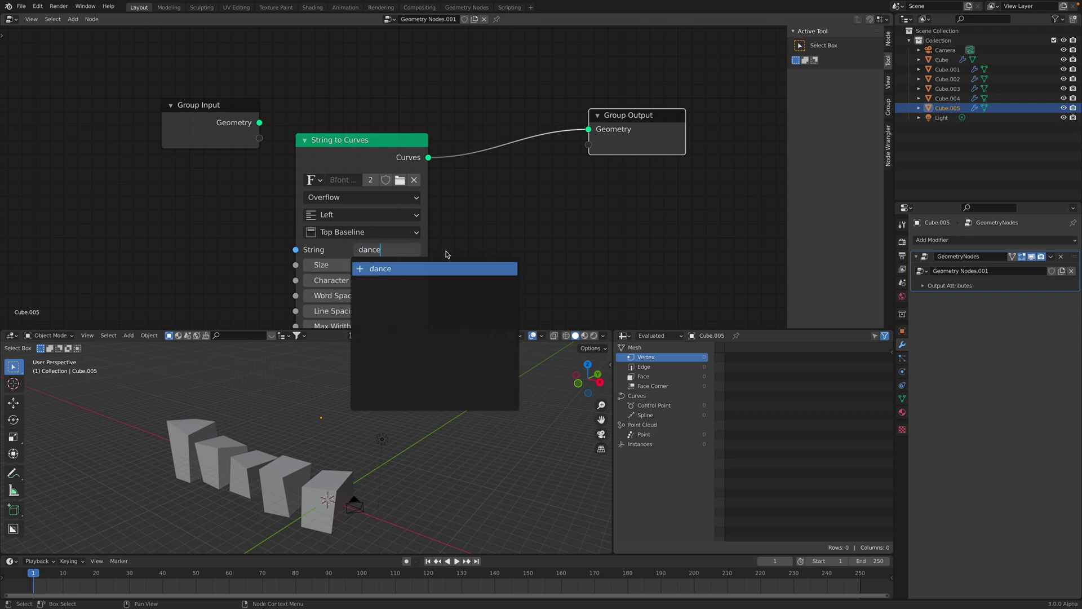
pyautogui.press('Return')
pyautogui.scroll(4, 422, 378)
pyautogui.moveTo(403, 394); pyautogui.dragTo(441, 435, button='middle')
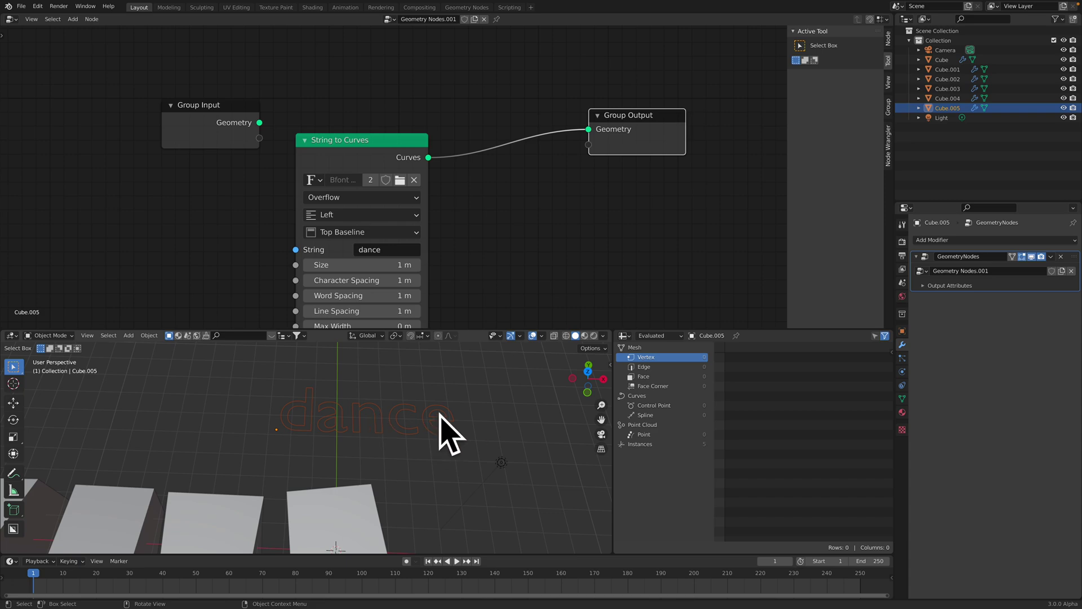
# Step: Move Group Output and String to Curves to leave room for more nodes between them
pyautogui.scroll(-2, 479, 201)
pyautogui.moveTo(577, 116); pyautogui.dragTo(634, 137)
pyautogui.click(324, 121)
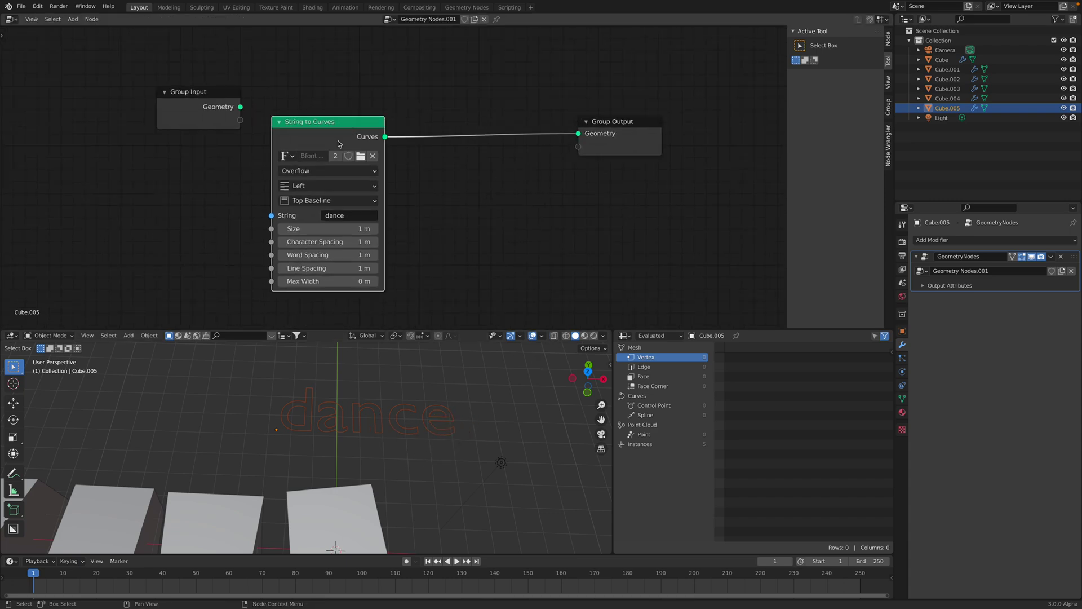
pyautogui.moveTo(323, 106); pyautogui.dragTo(317, 84)
# Step: Add a Position node below the String to Curves node
pyautogui.hotkey('shift', 'a')
pyautogui.write('s')
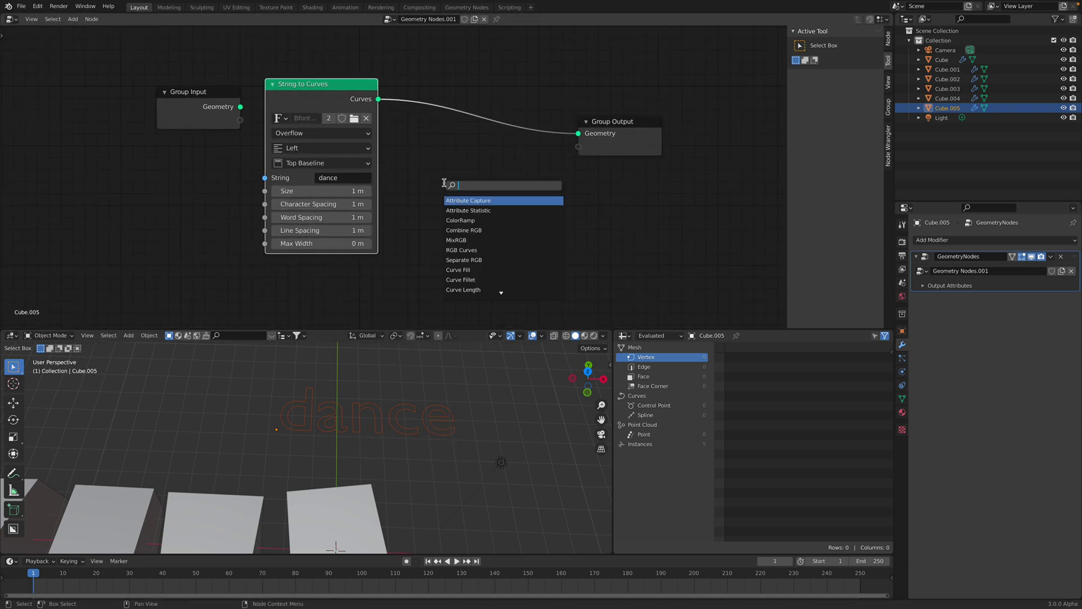
pyautogui.write('pos')
pyautogui.press('Return')
pyautogui.click(289, 269)
# Step: Add a Set Position node and wire its geometry between String to Curves and Group Output
pyautogui.hotkey('shift', 'a')
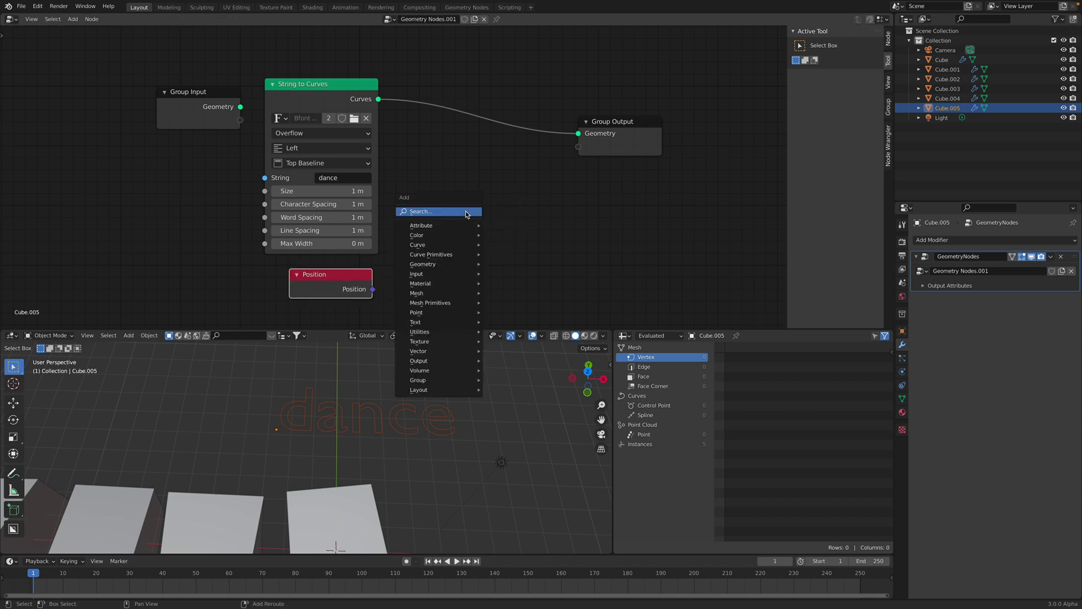
pyautogui.write('set pos')
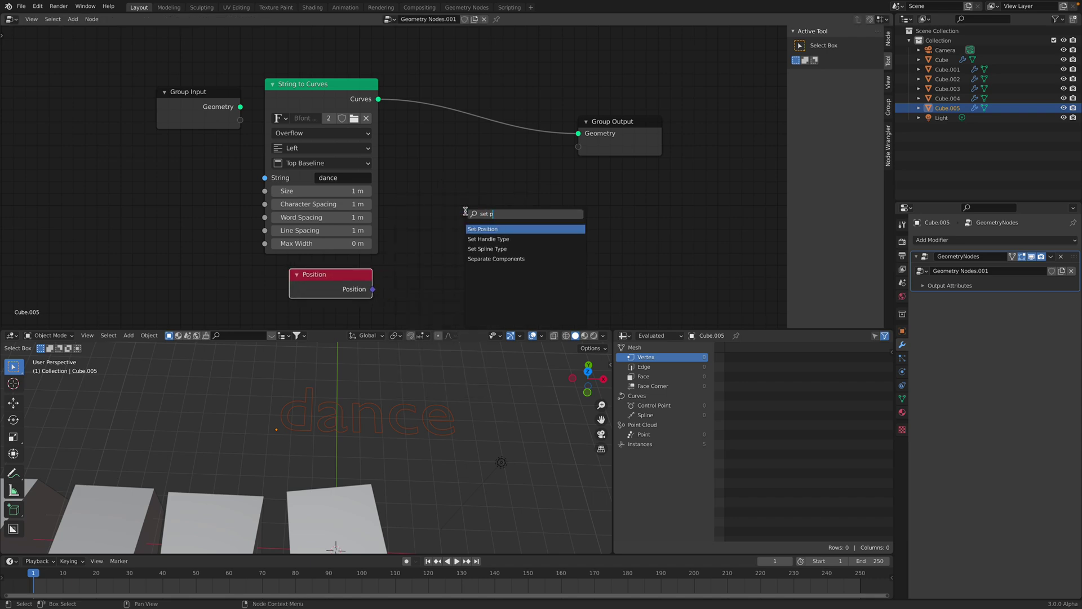
pyautogui.press('Return')
pyautogui.click(515, 155)
pyautogui.moveTo(379, 99); pyautogui.dragTo(443, 157)
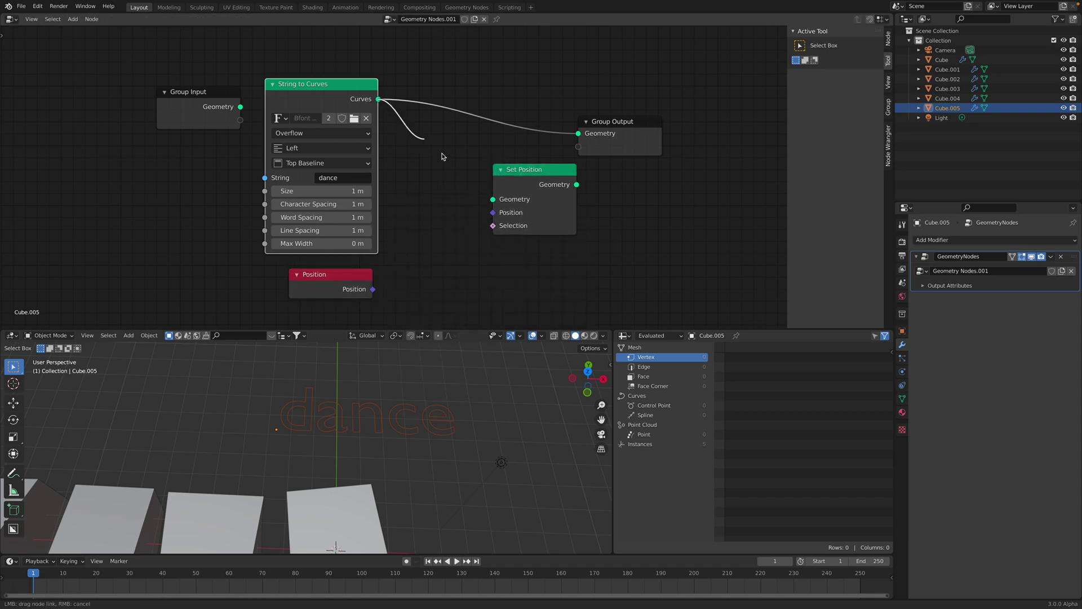
pyautogui.moveTo(492, 199); pyautogui.dragTo(494, 199)
pyautogui.moveTo(518, 180); pyautogui.dragTo(475, 162)
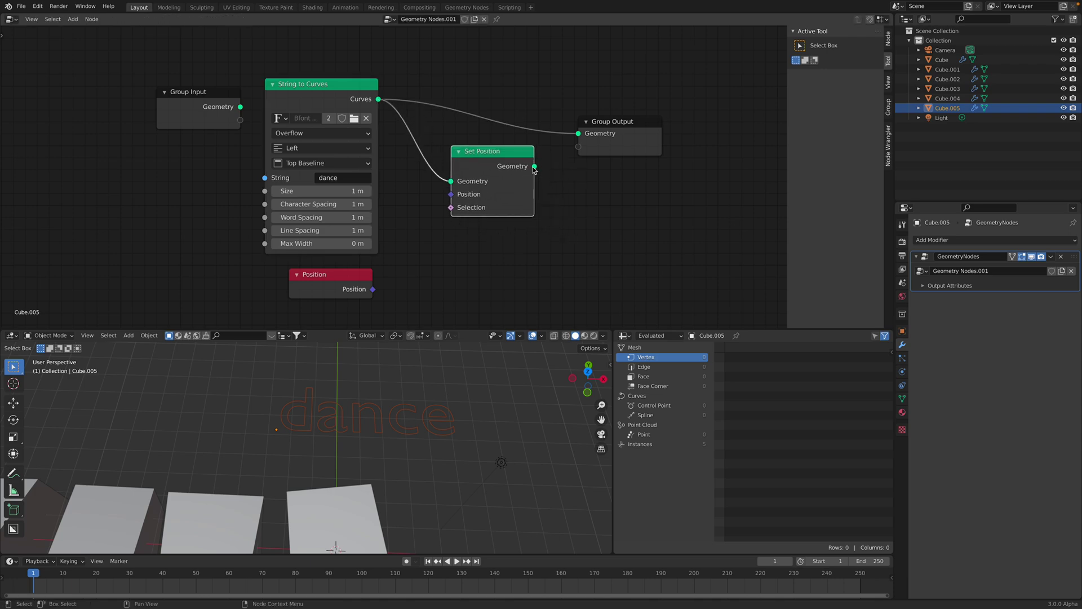
pyautogui.moveTo(566, 138); pyautogui.dragTo(570, 135)
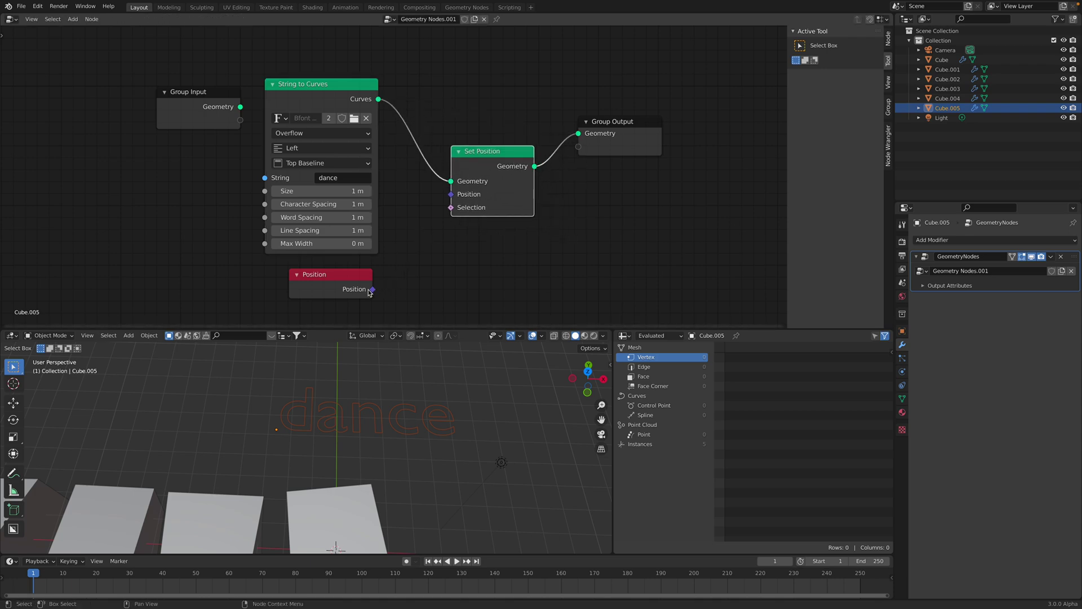
# Step: Connect the Position node to Set Position's Position input and save the file
pyautogui.moveTo(372, 290); pyautogui.dragTo(451, 195)
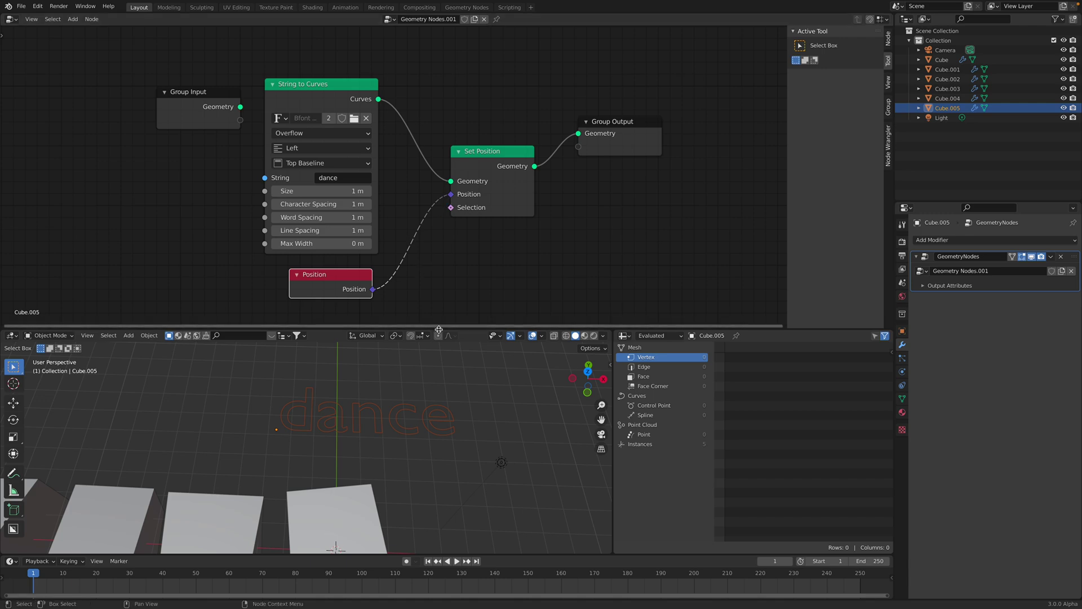
pyautogui.moveTo(445, 232); pyautogui.dragTo(439, 193, button='middle')
pyautogui.hotkey('ctrl', 's')
# Step: Shift Set Position toward Group Output and insert a Vector Math Add node on the link between Position and Set Position
pyautogui.moveTo(494, 134); pyautogui.dragTo(542, 148)
pyautogui.hotkey('shift', 'a')
pyautogui.press('s')
pyautogui.write('vector ma')
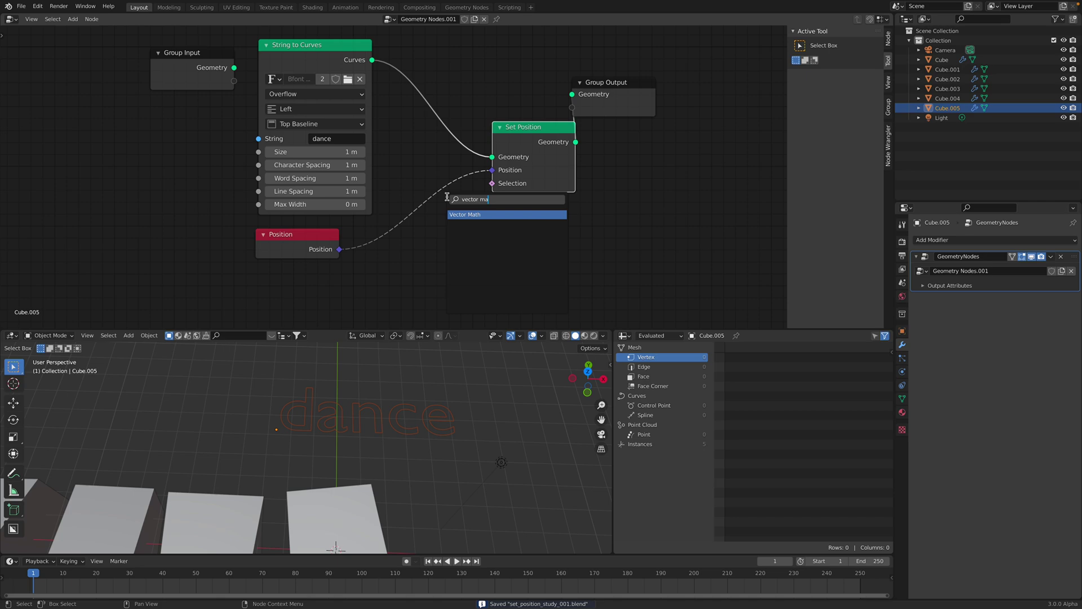
pyautogui.press('Return')
pyautogui.click(396, 190)
pyautogui.moveTo(438, 278); pyautogui.dragTo(435, 232, button='middle')
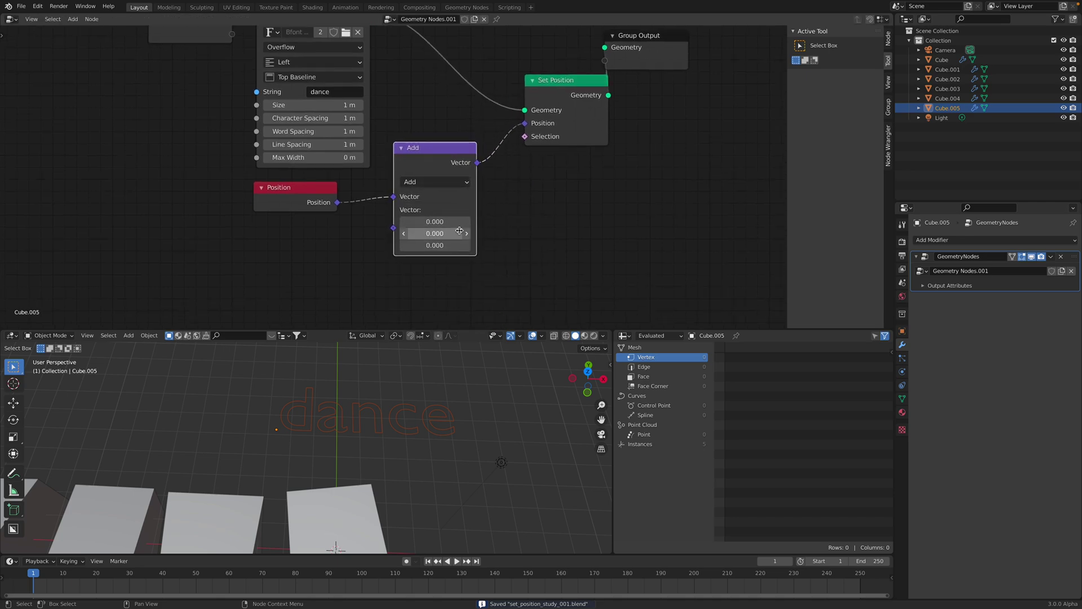
# Step: Offset the text by setting the Add node's second vector to 0.100, -0.260, 0.260
pyautogui.doubleClick(452, 220)
pyautogui.write('0.1')
pyautogui.press('Tab')
pyautogui.write('-0.26')
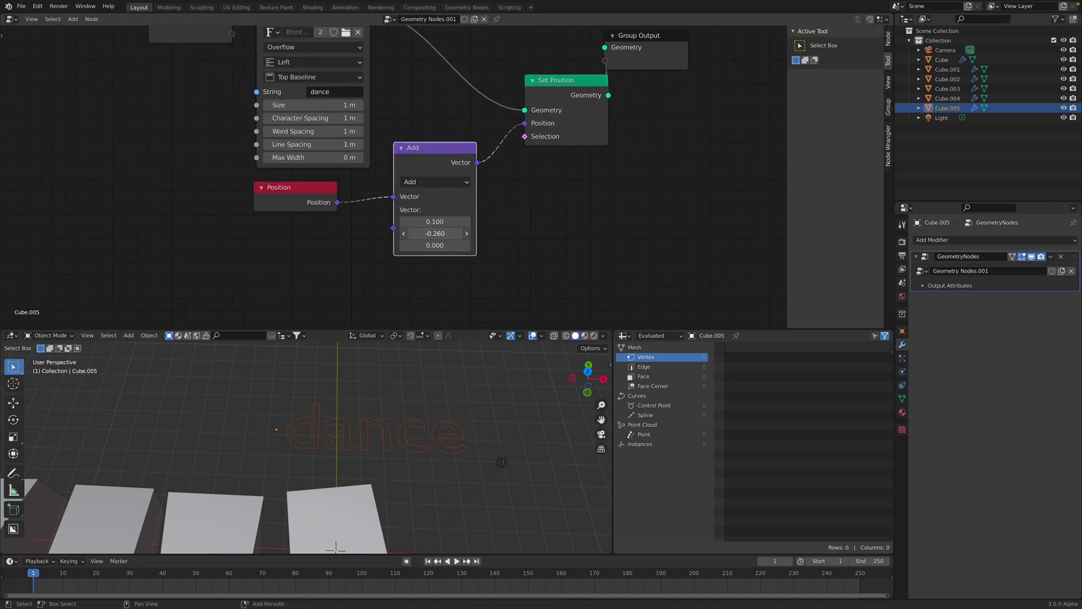
pyautogui.press('Tab')
pyautogui.write('0.66')
pyautogui.press('Return')
# Step: Add a Random Value node below the Position node
pyautogui.hotkey('shift', 'a')
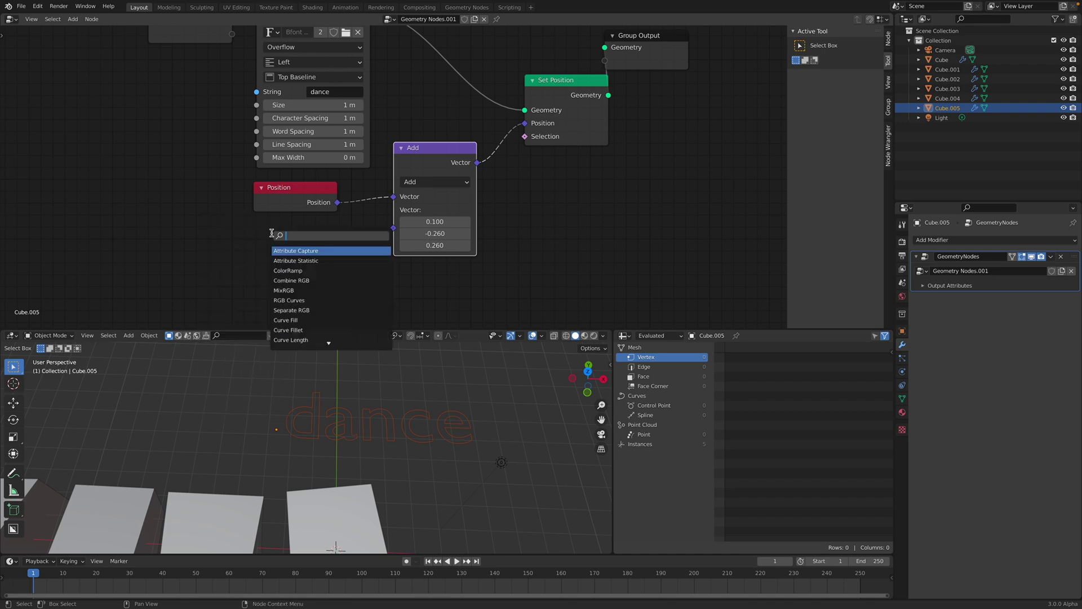
pyautogui.write('random')
pyautogui.press('Return')
pyautogui.click(271, 232)
pyautogui.moveTo(270, 232); pyautogui.dragTo(247, 145, button='middle')
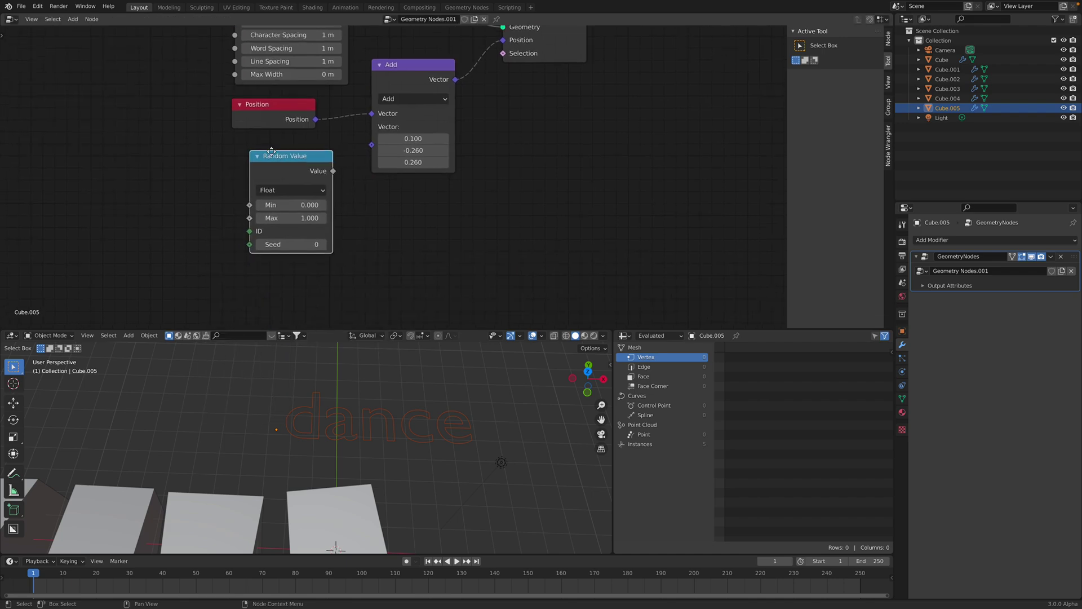
# Step: Set Random Value to Vector with a minimum of -1.000 on all axes and connect it to the Add node's second Vector input
pyautogui.click(291, 189)
pyautogui.click(287, 229)
pyautogui.moveTo(280, 213)
pyautogui.mouseDown()
pyautogui.moveTo(280, 237)
pyautogui.moveTo(280, 213)
pyautogui.mouseUp()
pyautogui.write('-10')
pyautogui.press('Return')
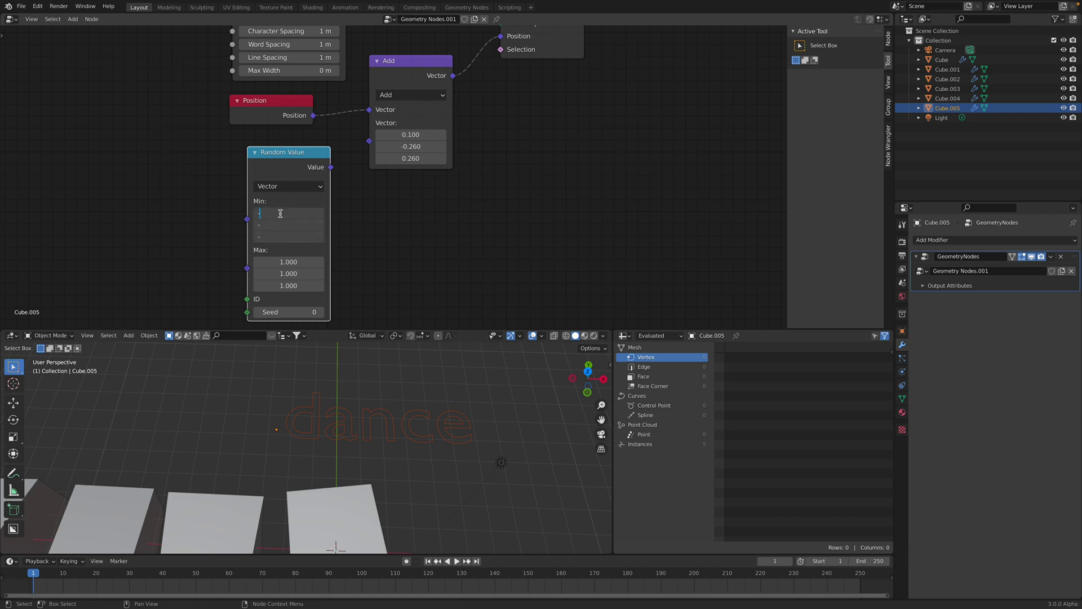
pyautogui.write('-1')
pyautogui.press('Return')
pyautogui.moveTo(360, 149); pyautogui.dragTo(369, 140)
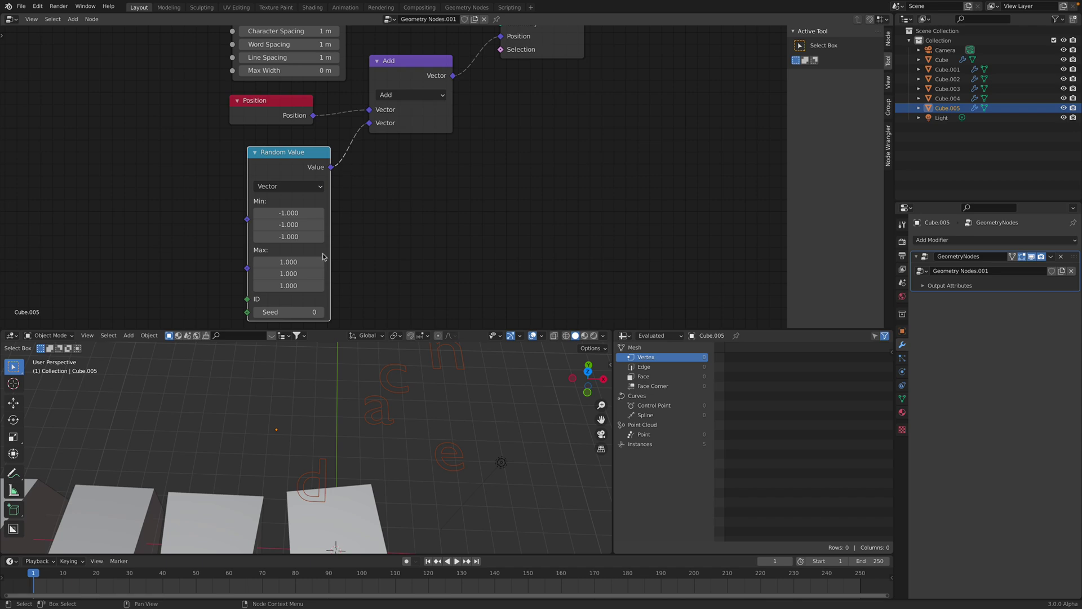
# Step: Set Random Value's minimum to 0.180 and maximum to 0.380 on all axes, try different seeds such as 126, and save the file
pyautogui.moveTo(288, 311); pyautogui.dragTo(304, 312)
pyautogui.moveTo(387, 414); pyautogui.dragTo(307, 418, button='middle')
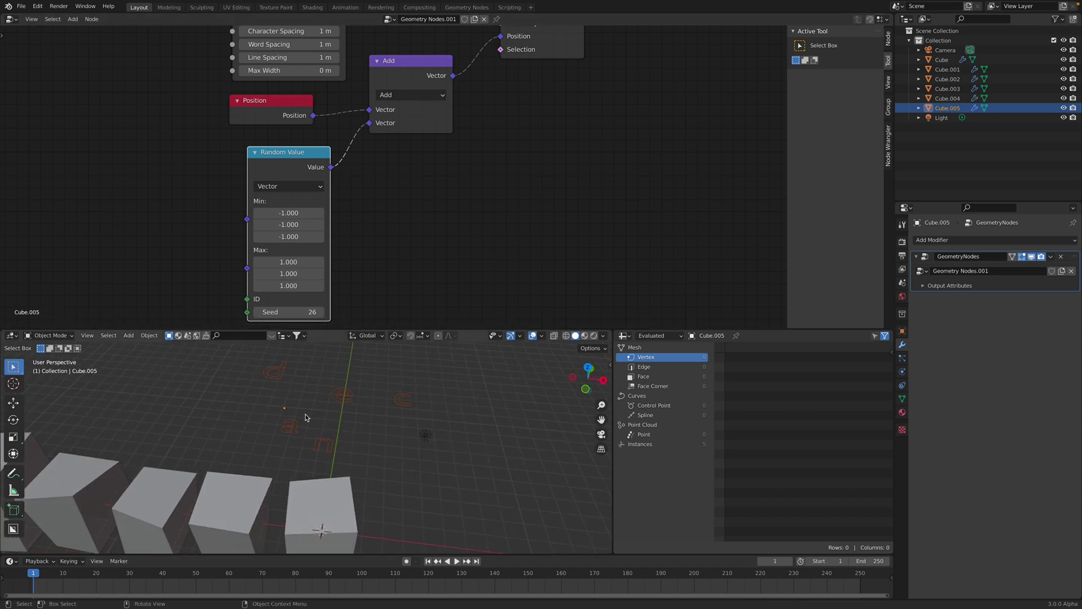
pyautogui.moveTo(289, 311); pyautogui.dragTo(256, 262)
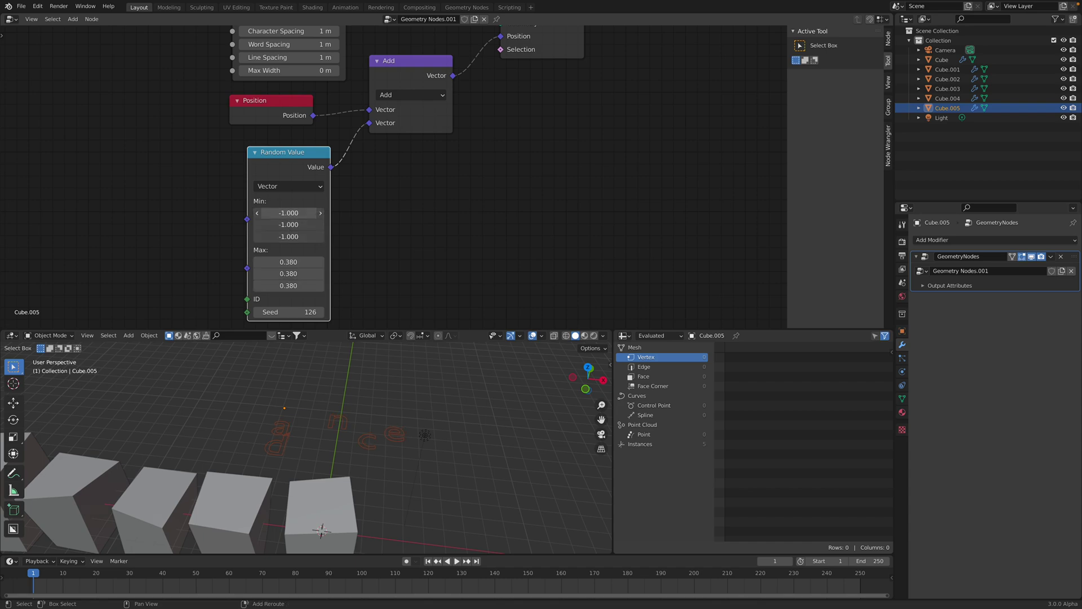
pyautogui.moveTo(289, 212); pyautogui.dragTo(314, 237)
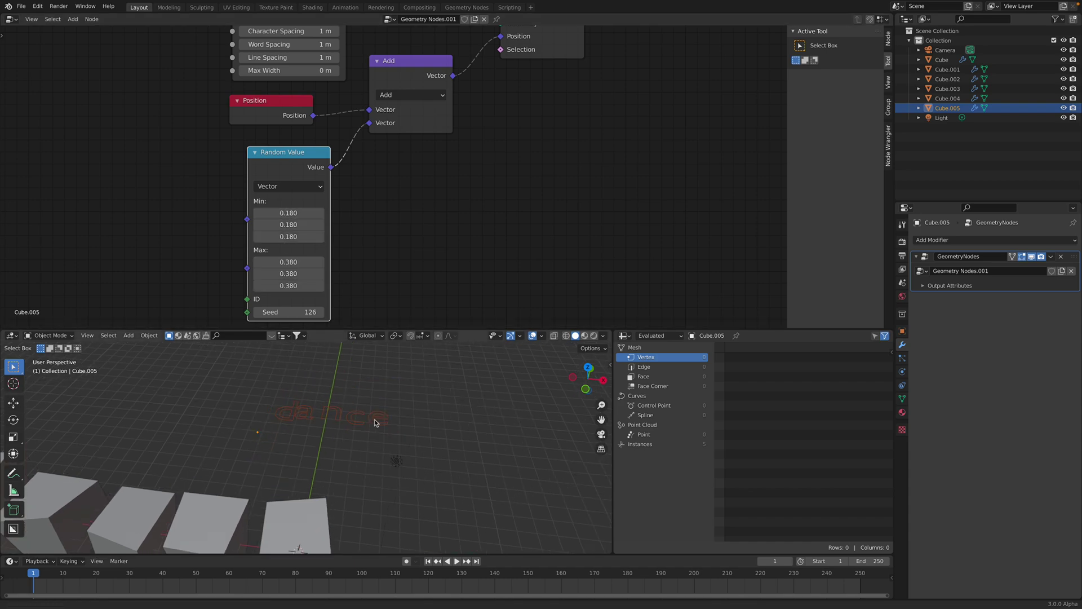
pyautogui.hotkey('ctrl', 's')
pyautogui.moveTo(289, 312); pyautogui.dragTo(293, 312)
# Step: Move the Group Output node farther away from Set Position so their link is clear
pyautogui.moveTo(405, 212); pyautogui.dragTo(394, 295, button='middle')
pyautogui.scroll(-2, 380, 248)
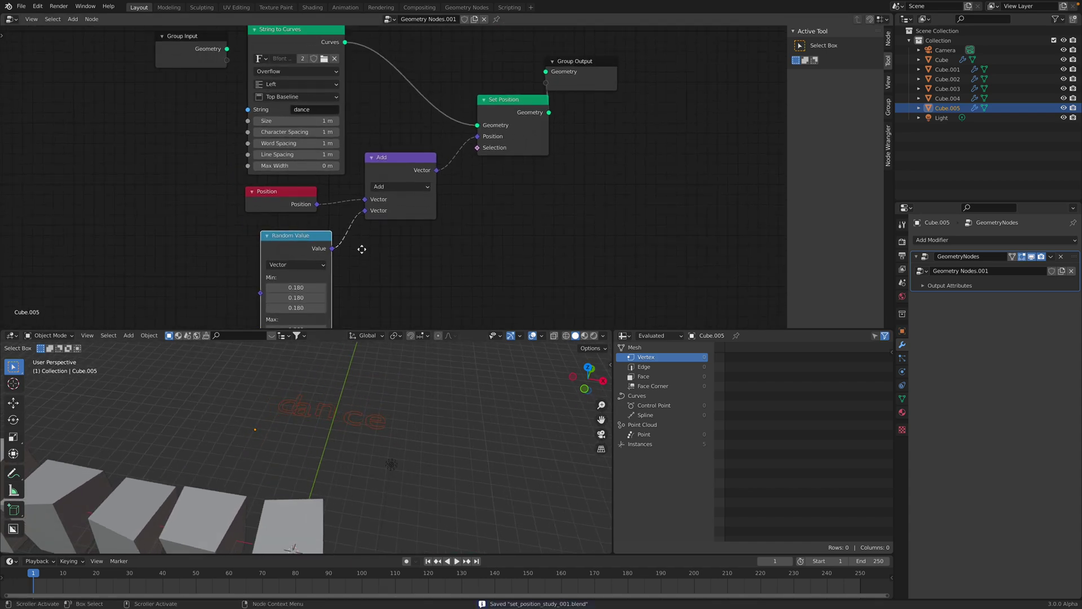
pyautogui.moveTo(363, 248); pyautogui.dragTo(359, 274, button='middle')
pyautogui.click(301, 66)
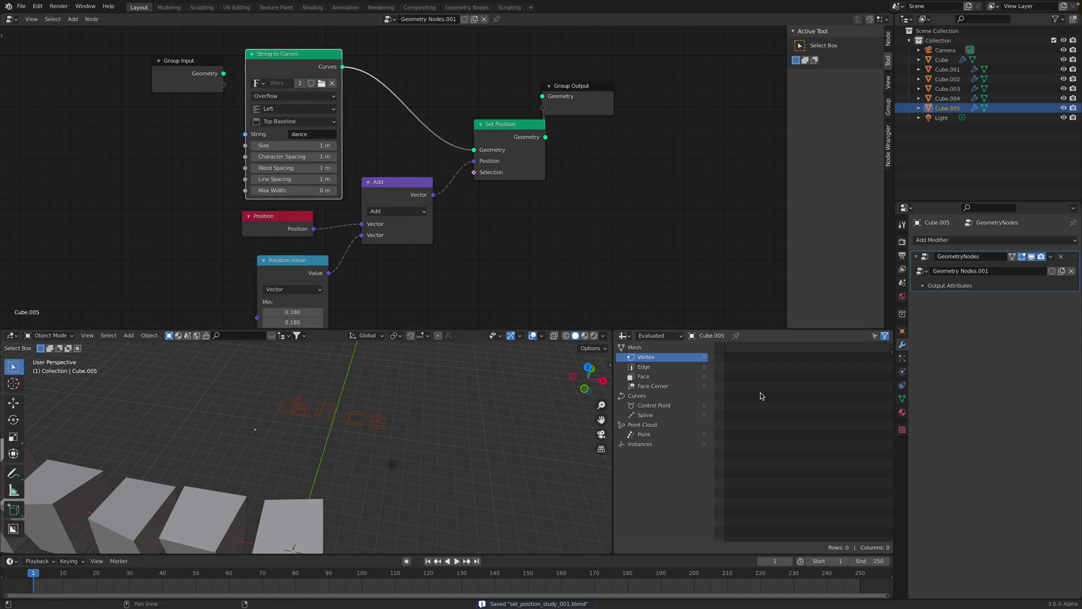
pyautogui.moveTo(576, 89); pyautogui.dragTo(644, 101)
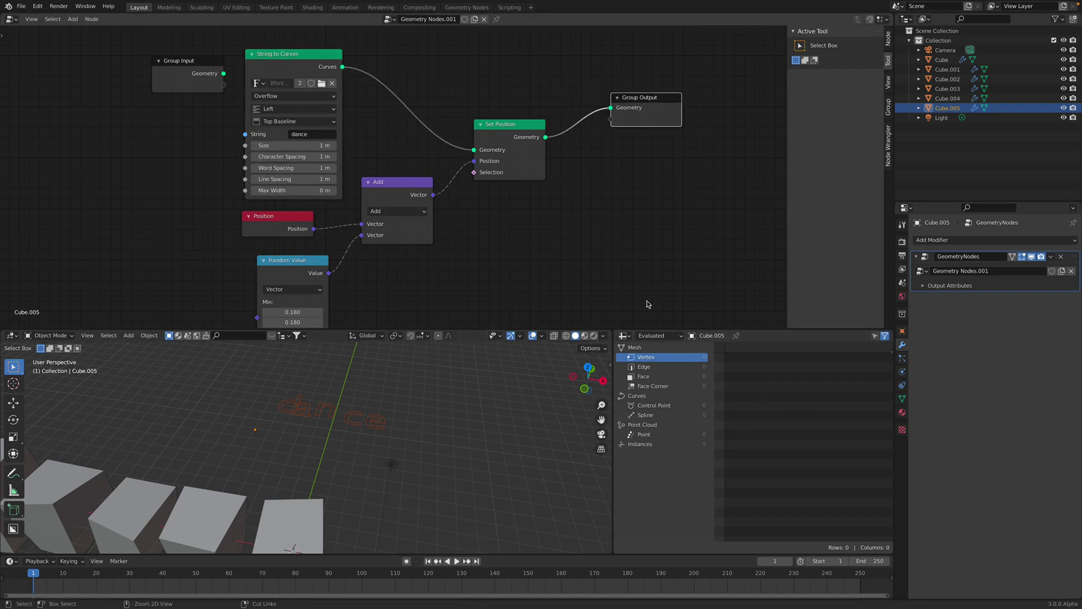
# Step: Save the file, display the text object's Instances data in the spreadsheet and widen the spreadsheet area
pyautogui.hotkey('ctrl', 's')
pyautogui.click(668, 407)
pyautogui.click(666, 436)
pyautogui.click(667, 444)
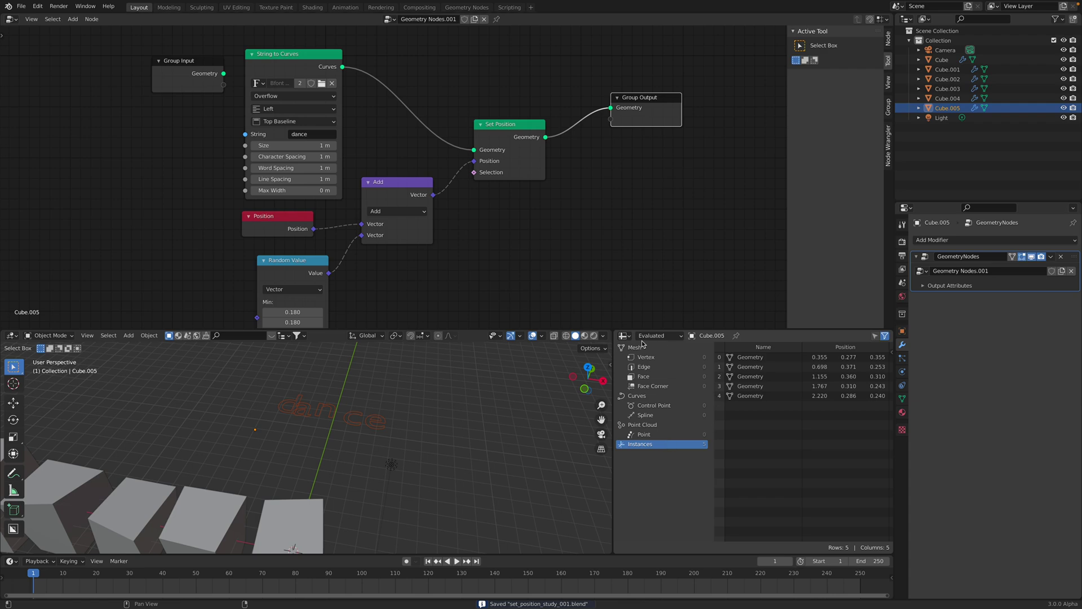
pyautogui.moveTo(613, 361); pyautogui.dragTo(491, 360)
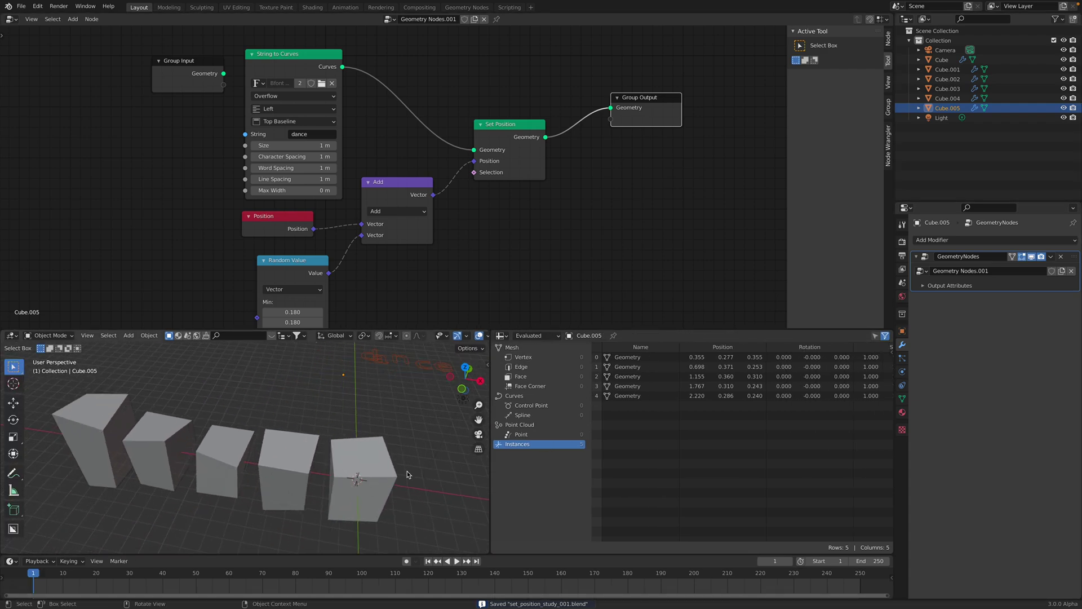
# Step: Change the String to Curves text to DANCE
pyautogui.click(307, 134)
pyautogui.press('Return')
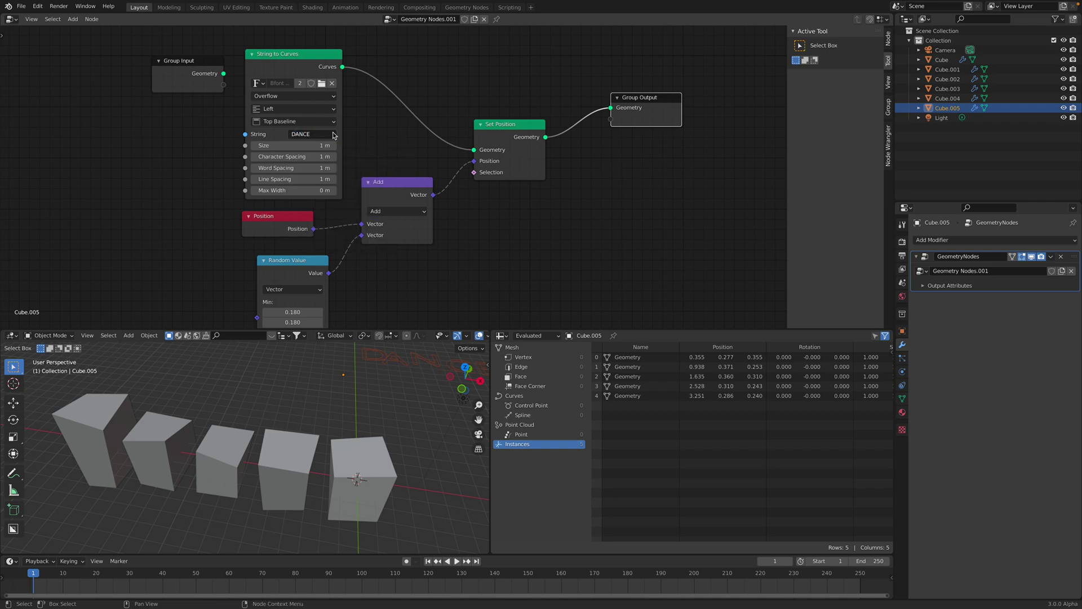
pyautogui.keyDown('shift'); pyautogui.moveTo(428, 384); pyautogui.dragTo(286, 417, button='middle'); pyautogui.keyUp('shift')
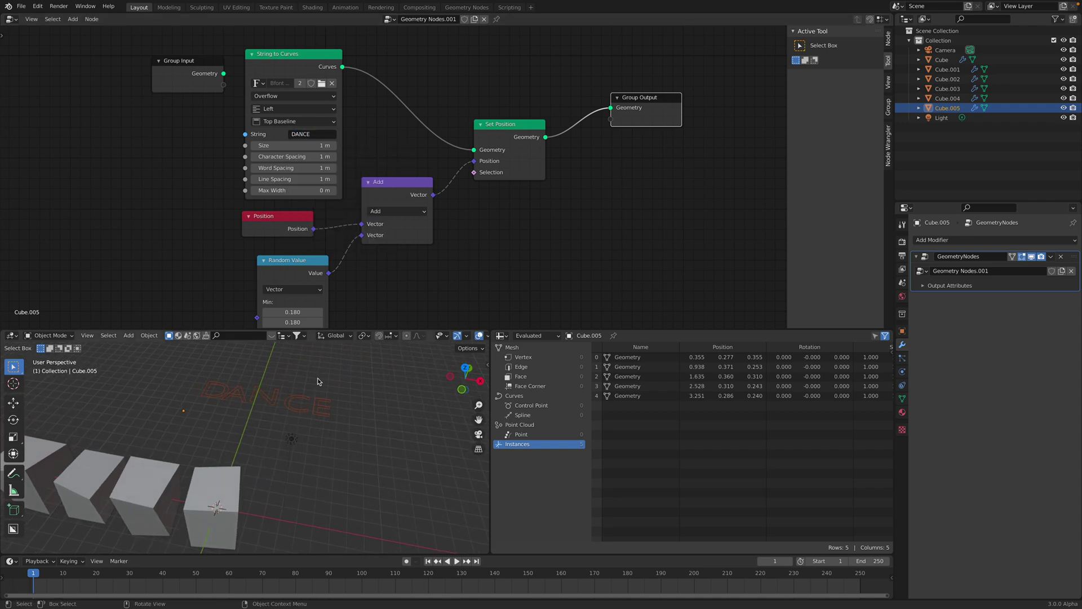
# Step: Reposition the Add and Set Position nodes slightly to tidy the node layout
pyautogui.moveTo(352, 321); pyautogui.dragTo(332, 248, button='middle')
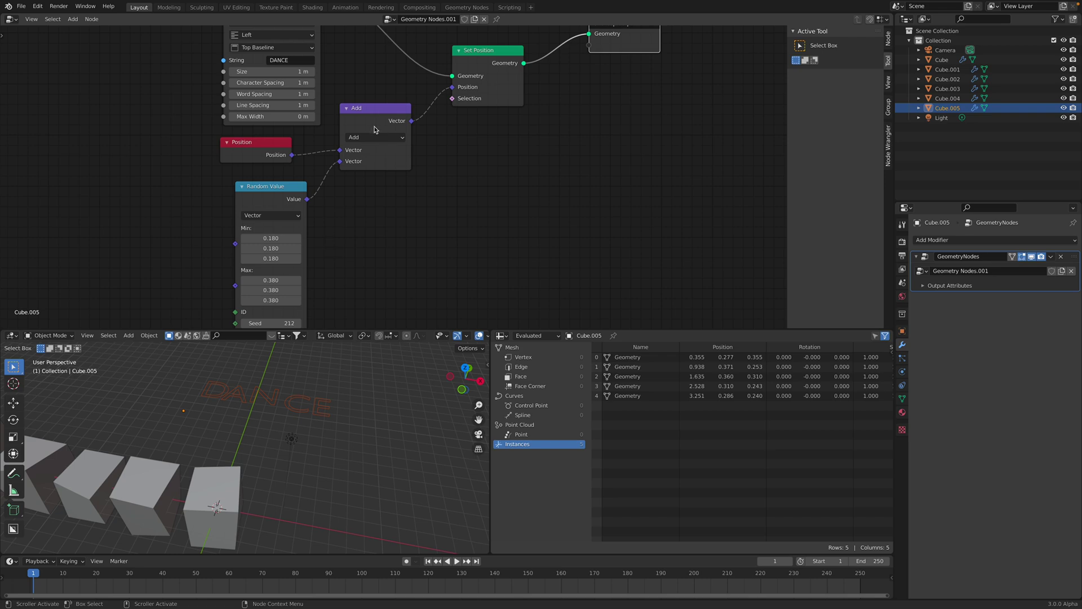
pyautogui.moveTo(377, 130); pyautogui.dragTo(384, 141)
pyautogui.moveTo(259, 154); pyautogui.dragTo(241, 206, button='middle')
pyautogui.scroll(1, 236, 206)
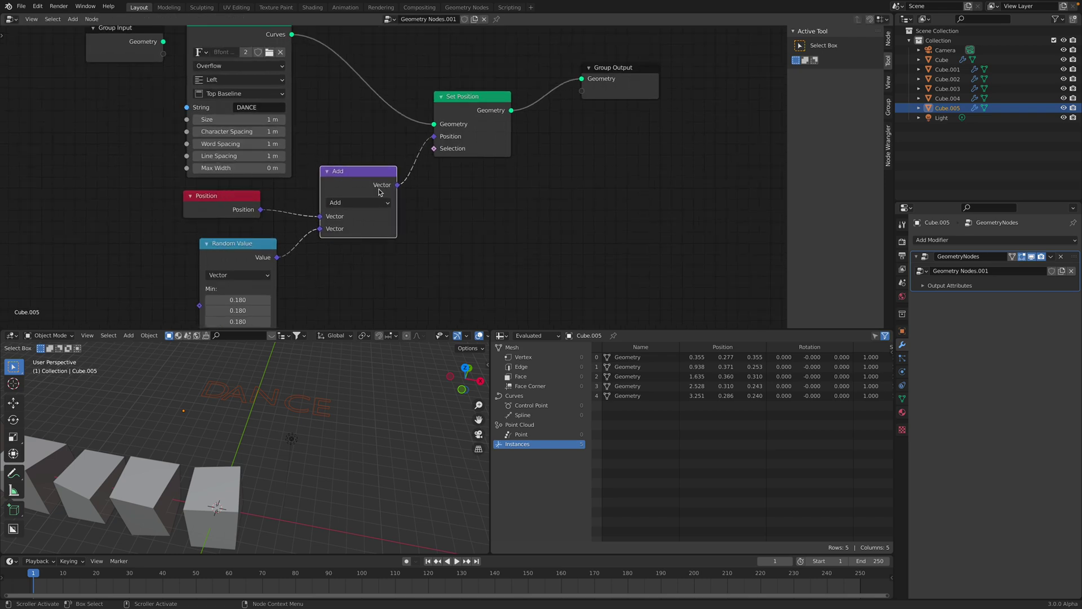
pyautogui.moveTo(492, 97); pyautogui.dragTo(511, 78)
pyautogui.moveTo(350, 199); pyautogui.dragTo(367, 167, button='middle')
# Step: Try Random Value seeds such as 298, settle on 356, and save the file
pyautogui.scroll(-1, 326, 252)
pyautogui.moveTo(326, 252); pyautogui.dragTo(335, 206, button='middle')
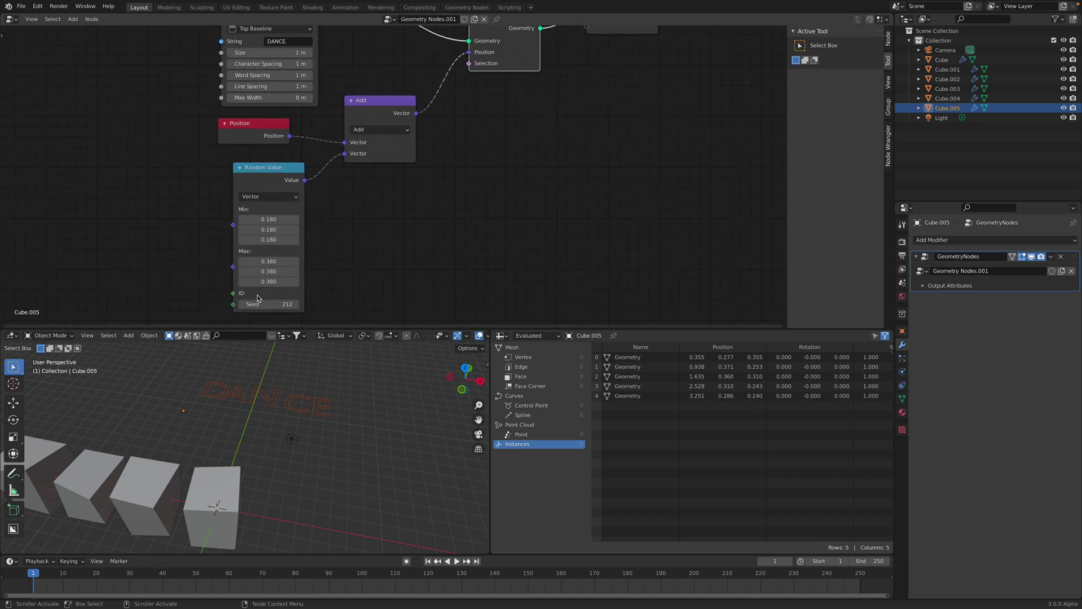
pyautogui.moveTo(259, 304); pyautogui.dragTo(276, 304)
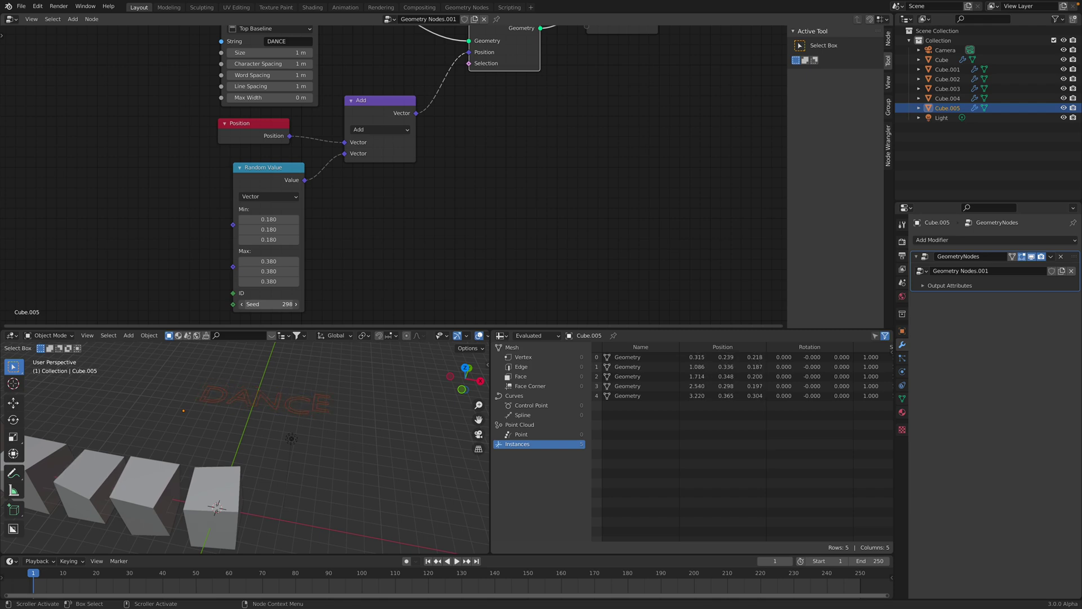
pyautogui.moveTo(269, 304); pyautogui.dragTo(281, 304)
pyautogui.moveTo(312, 428); pyautogui.dragTo(287, 421, button='middle')
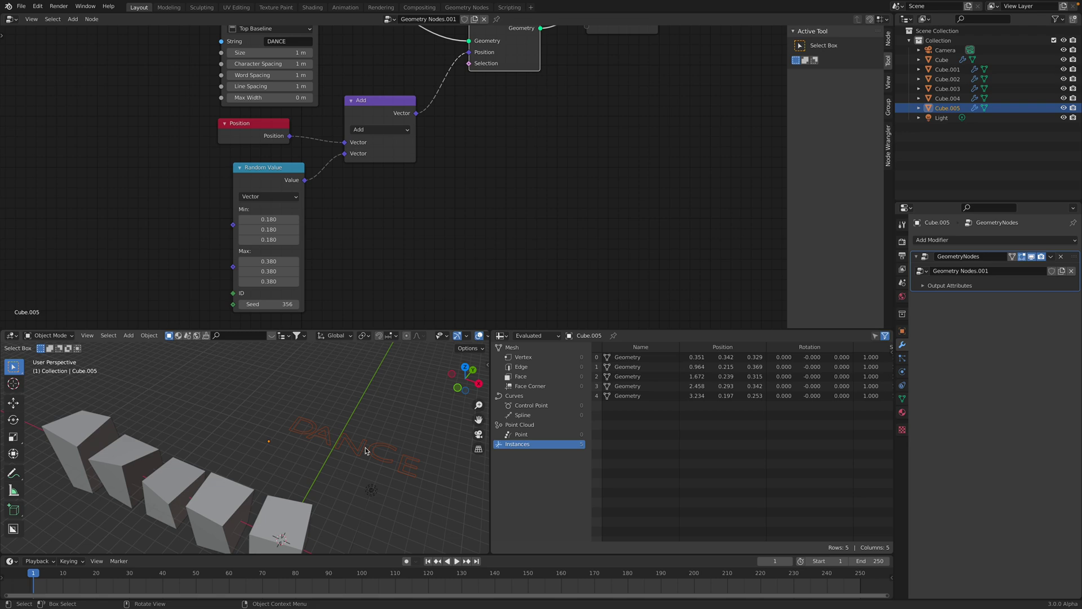
pyautogui.moveTo(331, 453); pyautogui.dragTo(362, 404, button='middle')
pyautogui.hotkey('ctrl', 's')
# Step: Select the middle cube, switch the node editor to Sverchok nodes and create a new node tree
pyautogui.scroll(-1, 516, 179)
pyautogui.scroll(-1, 435, 210)
pyautogui.moveTo(518, 179); pyautogui.dragTo(422, 211, button='middle')
pyautogui.click(234, 462)
pyautogui.scroll(2, 213, 452)
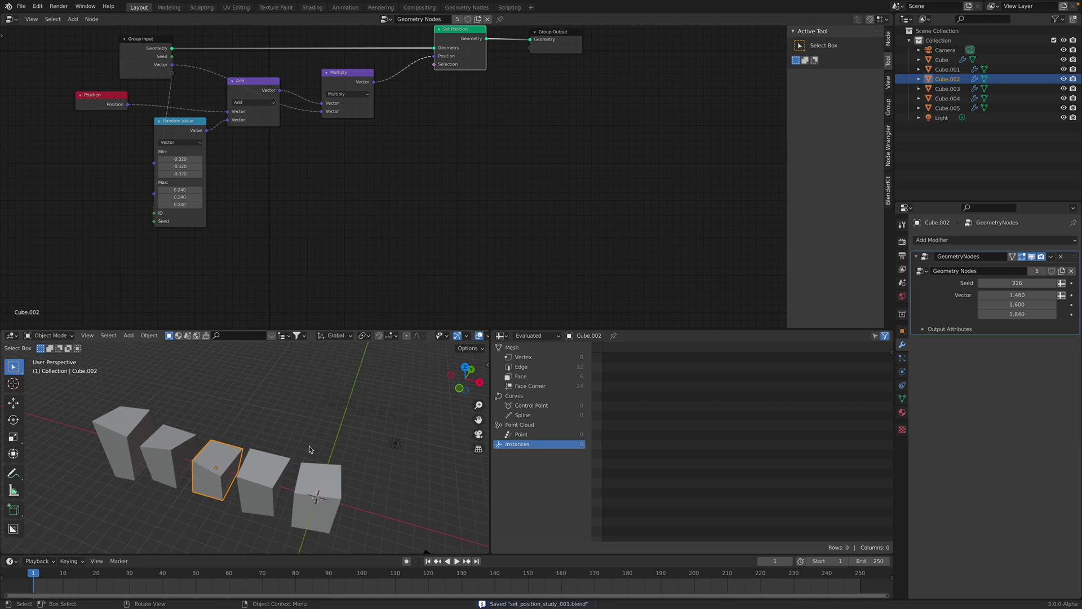
pyautogui.scroll(-1, 357, 222)
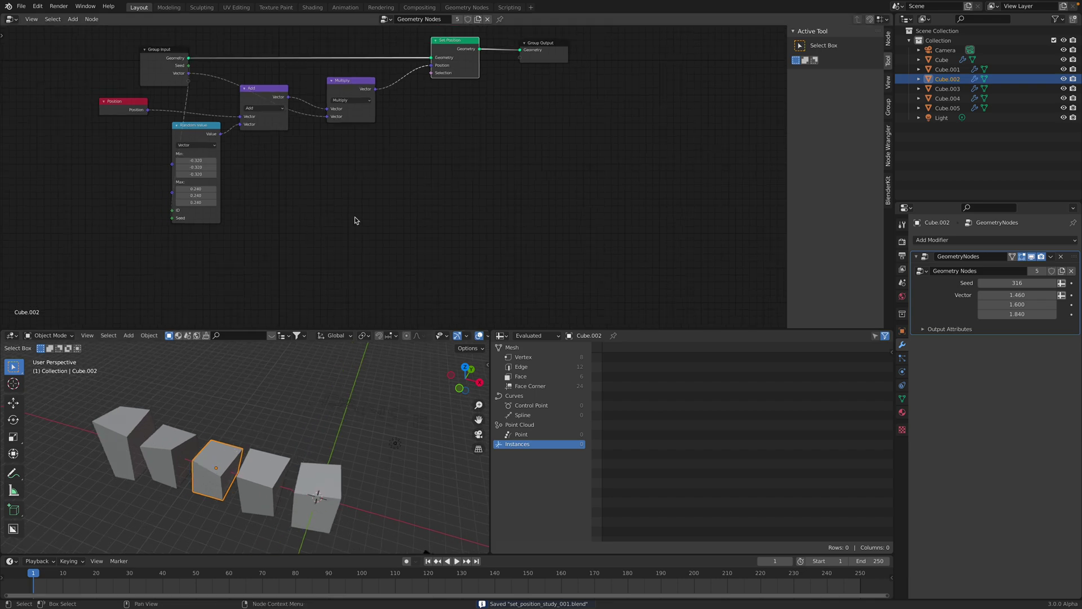
pyautogui.click(11, 19)
pyautogui.click(34, 82)
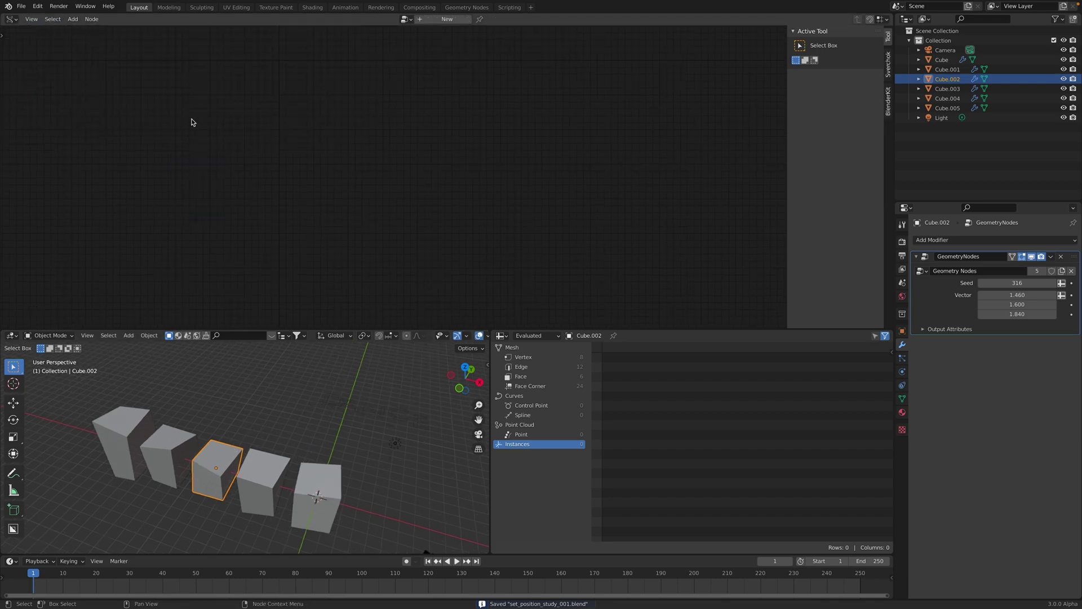
pyautogui.click(446, 19)
# Step: Add a Box node to the empty Sverchok tree
pyautogui.hotkey('alt', 'space')
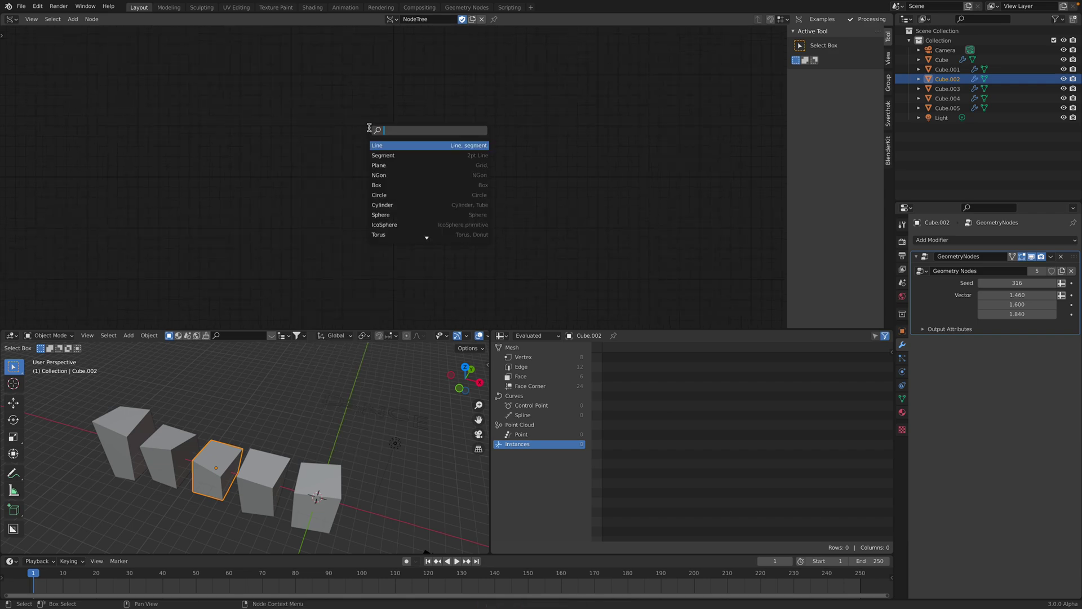
pyautogui.write('box')
pyautogui.press('Return')
pyautogui.click(267, 120)
# Step: Add a Mesh viewer node and connect the Box's Vers, Edgs and Pols outputs to its vertices, edges and faces
pyautogui.hotkey('alt', 'space')
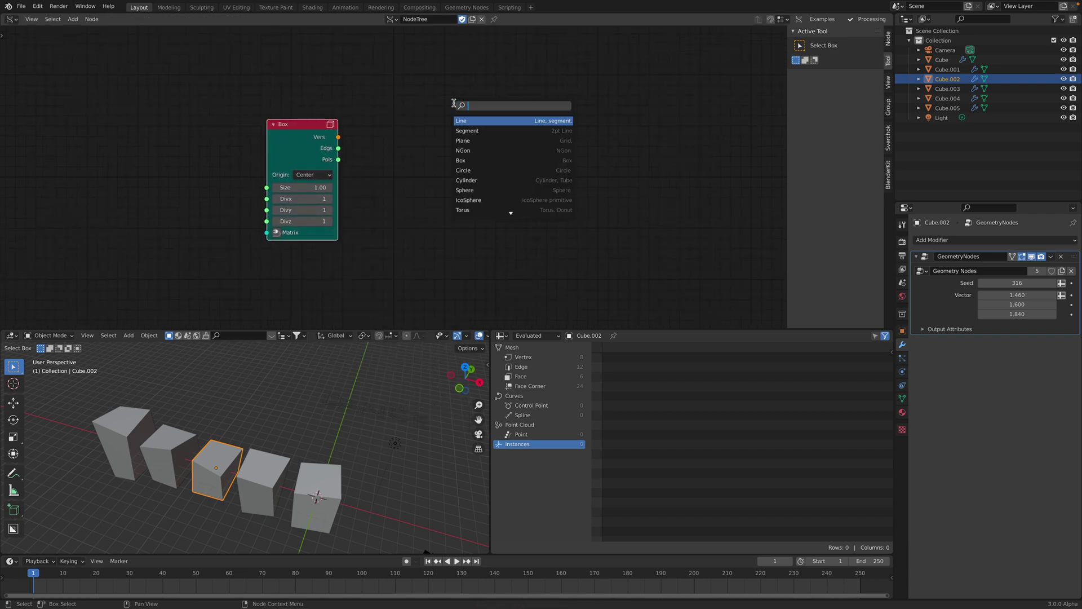
pyautogui.write('mesh viewer')
pyautogui.press('Return')
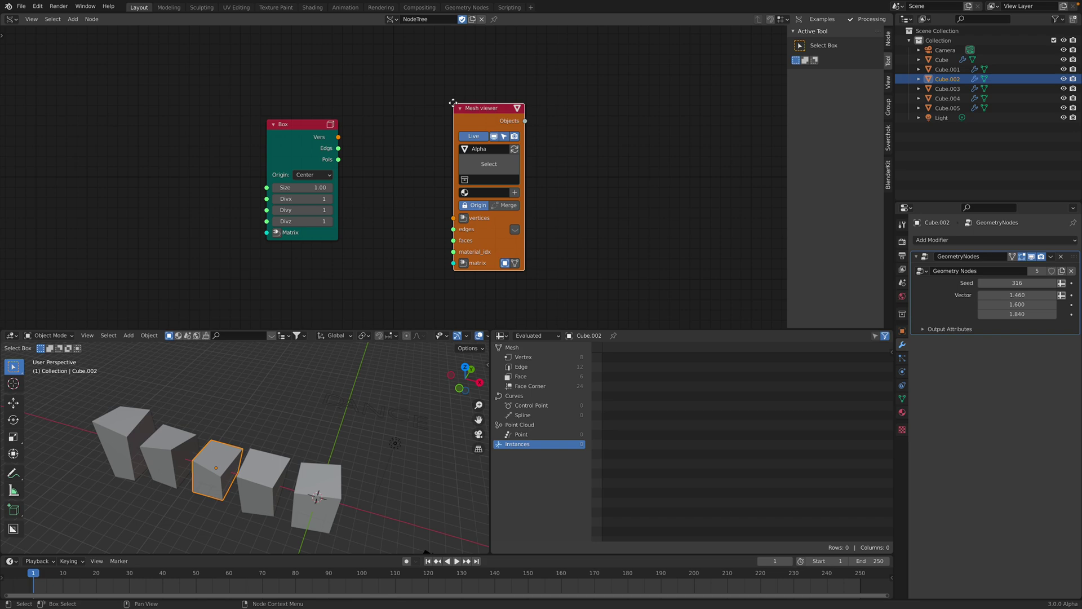
pyautogui.click(292, 122)
pyautogui.keyDown('shift'); pyautogui.click(483, 113); pyautogui.keyUp('shift')
pyautogui.press('f')
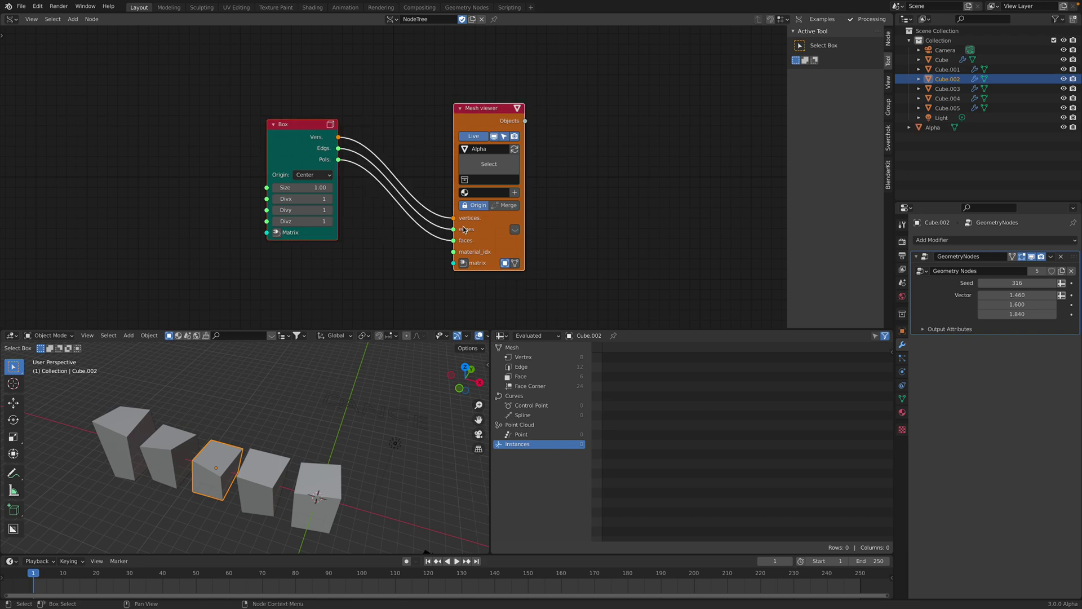
# Step: Add a Matrix In node to the Mesh viewer's matrix input and set its X location to 4.860
pyautogui.click(463, 263)
pyautogui.moveTo(374, 308); pyautogui.dragTo(370, 225, button='middle')
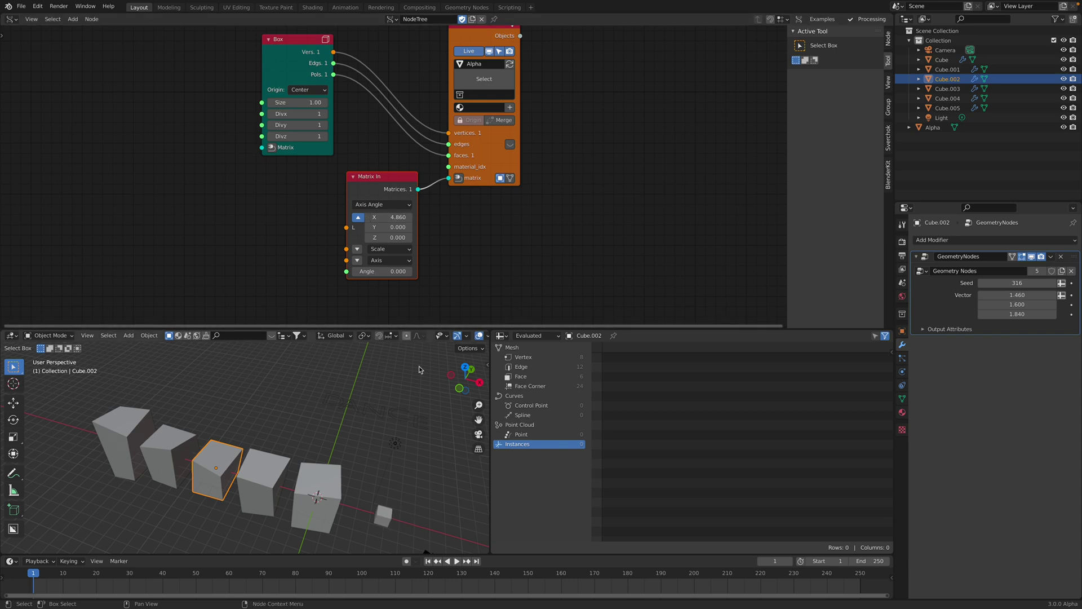
pyautogui.keyDown('shift'); pyautogui.moveTo(420, 370); pyautogui.dragTo(406, 315, button='middle'); pyautogui.keyUp('shift')
# Step: Set the Box size to 2.00 and move the Mesh viewer farther from the Box node to make room
pyautogui.moveTo(305, 104); pyautogui.dragTo(234, 109)
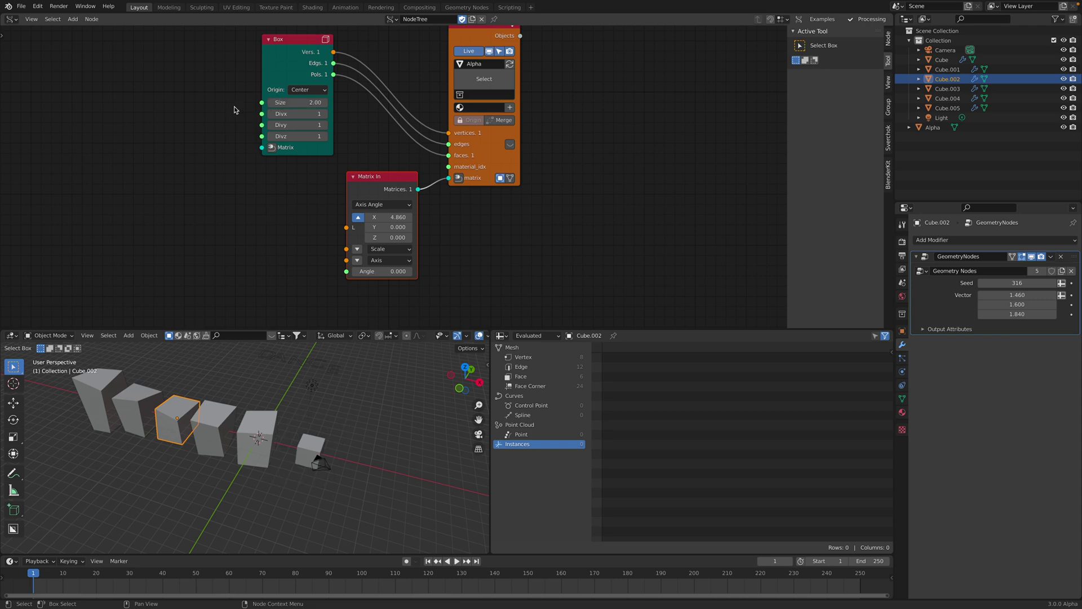
pyautogui.scroll(2, 345, 376)
pyautogui.moveTo(469, 75); pyautogui.dragTo(456, 92, button='middle')
pyautogui.moveTo(457, 43); pyautogui.dragTo(552, 57)
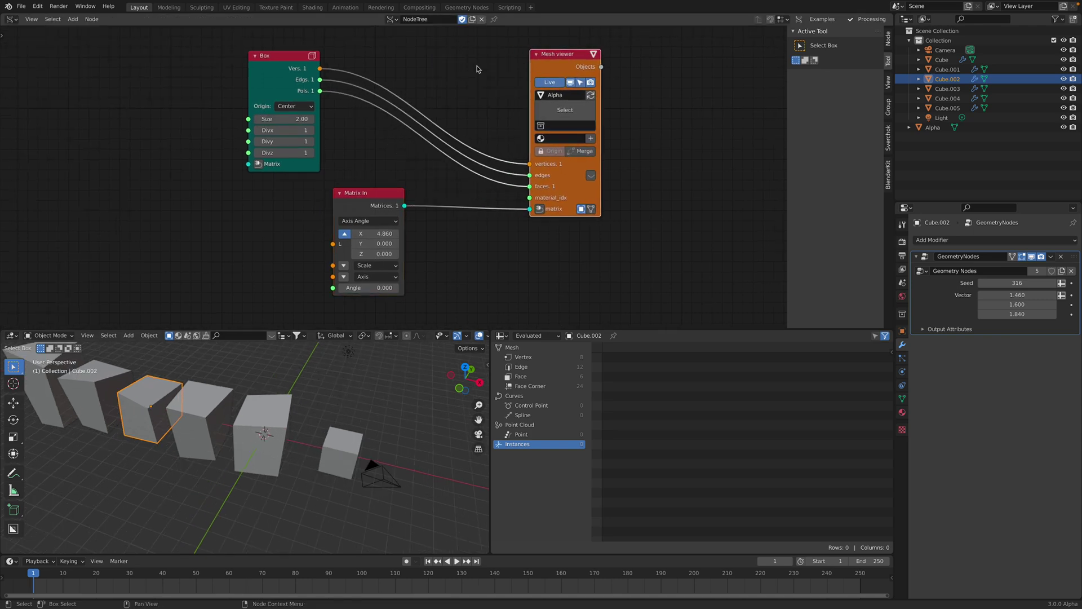
# Step: Insert a Randomize node on the vertices link between Box and Mesh viewer
pyautogui.hotkey('shift', 'a')
pyautogui.click(441, 67)
pyautogui.write('rah')
pyautogui.press('BackSpace')
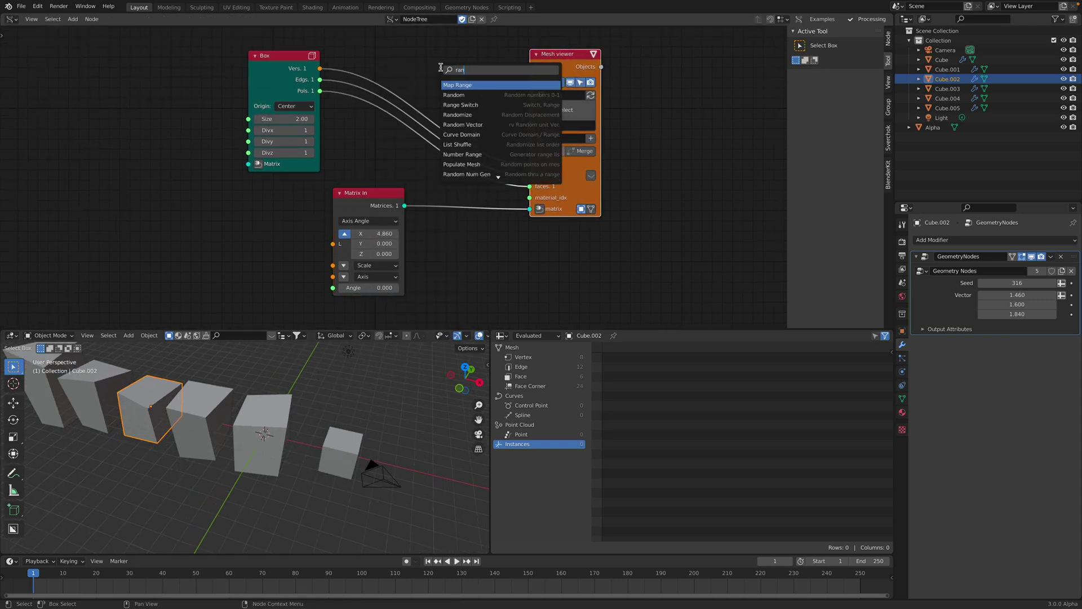
pyautogui.write('ndom')
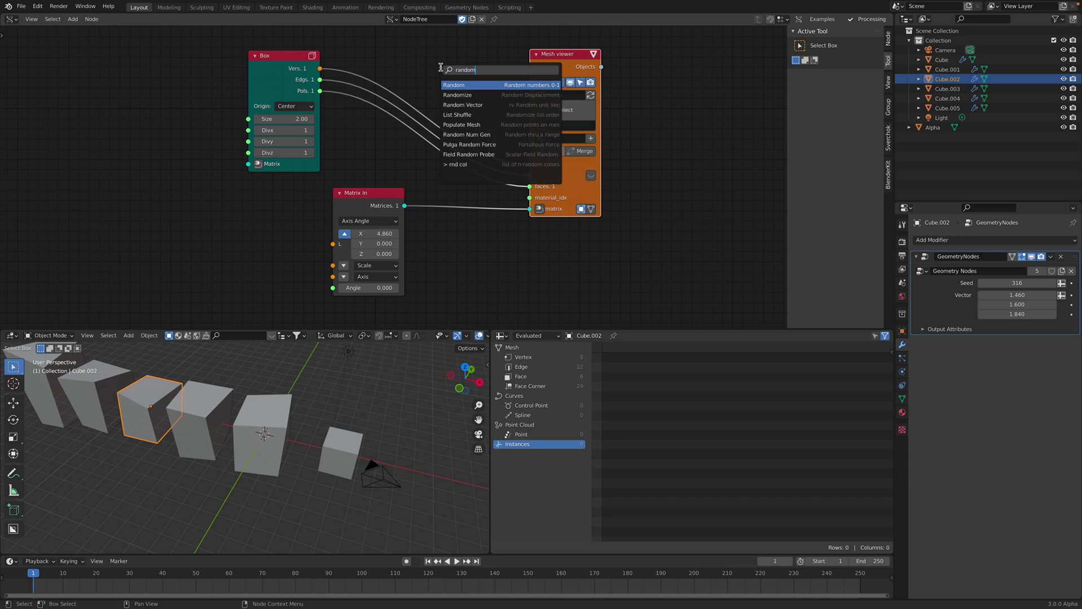
pyautogui.press('Down')
pyautogui.press('Return')
pyautogui.click(410, 71)
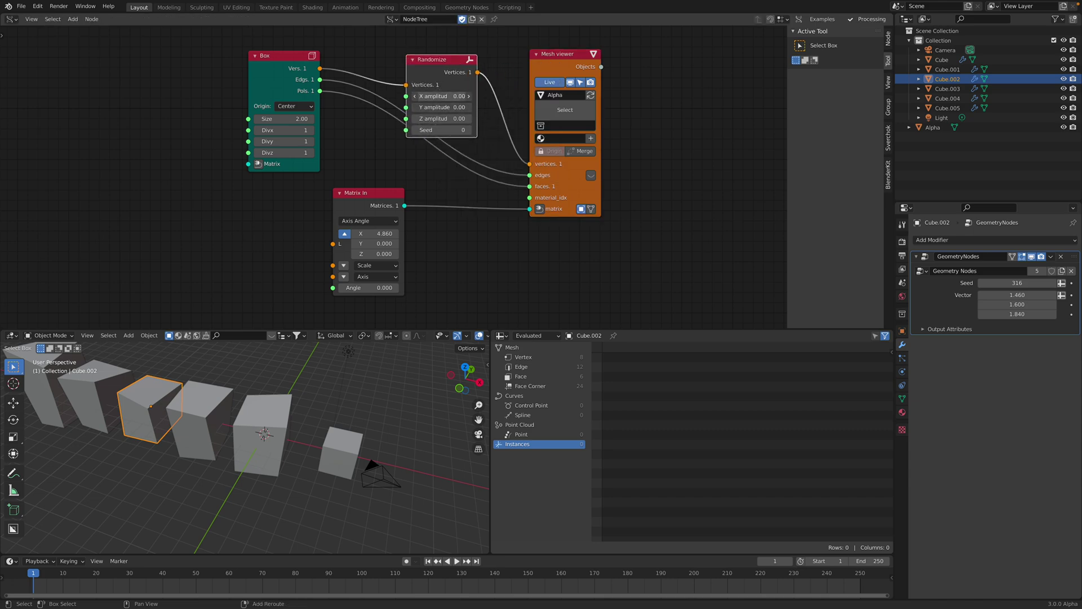
# Step: Set the Randomize node's X, Y and Z amplitudes to 0.45 and its seed to 72
pyautogui.moveTo(440, 131)
pyautogui.mouseDown()
pyautogui.moveTo(474, 131)
pyautogui.moveTo(436, 117)
pyautogui.mouseUp()
pyautogui.moveTo(302, 517); pyautogui.dragTo(294, 466, button='middle')
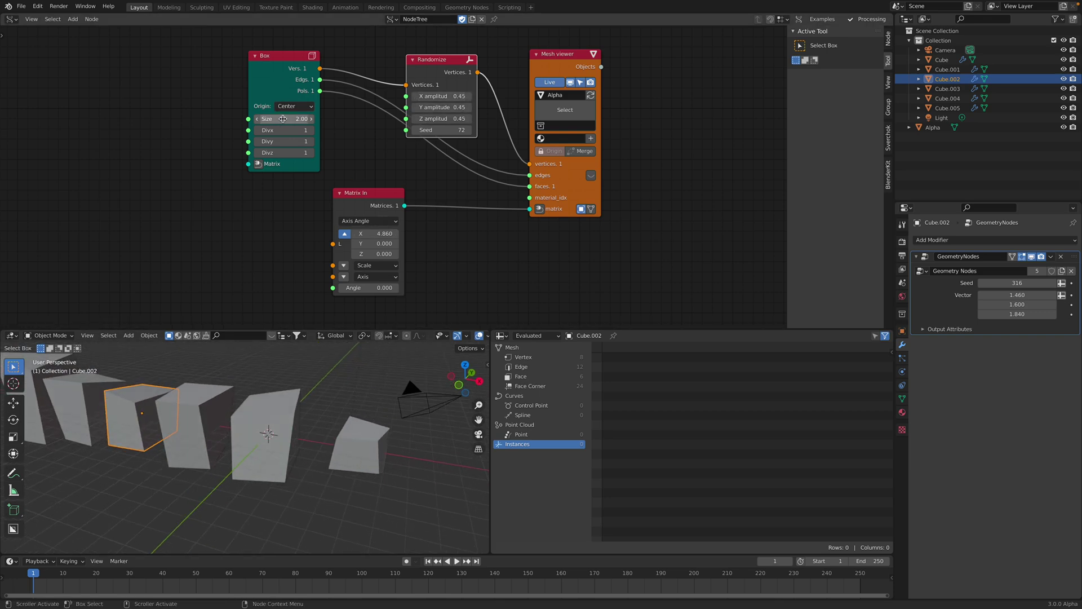
# Step: Set the Box size to 2.26 and its Divx, Divy and Divz divisions to 4
pyautogui.moveTo(283, 119); pyautogui.dragTo(291, 119)
pyautogui.click(311, 131)
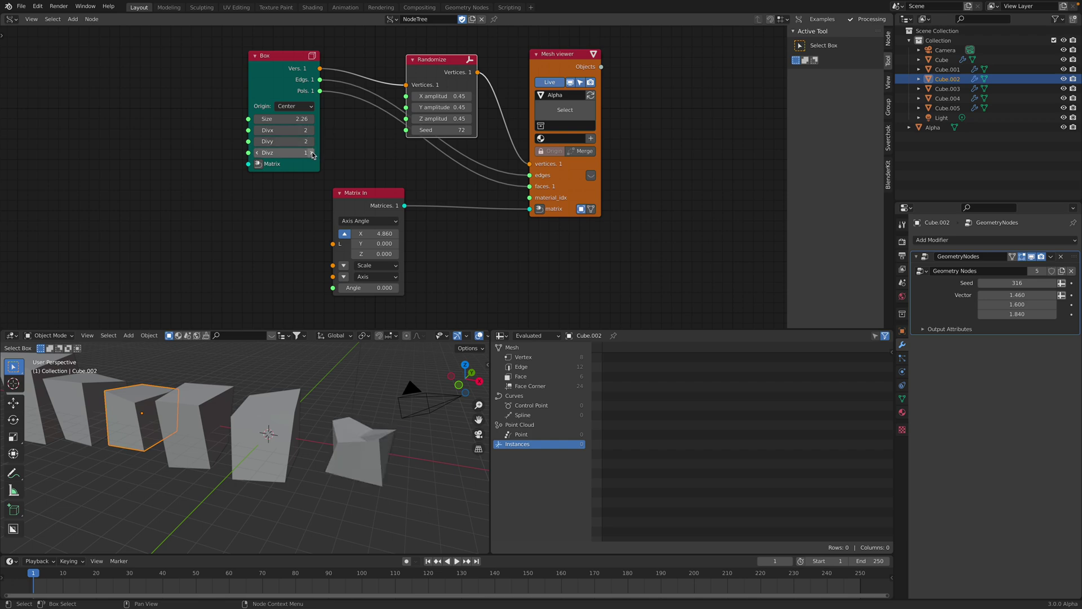
pyautogui.click(312, 130)
pyautogui.click(311, 130)
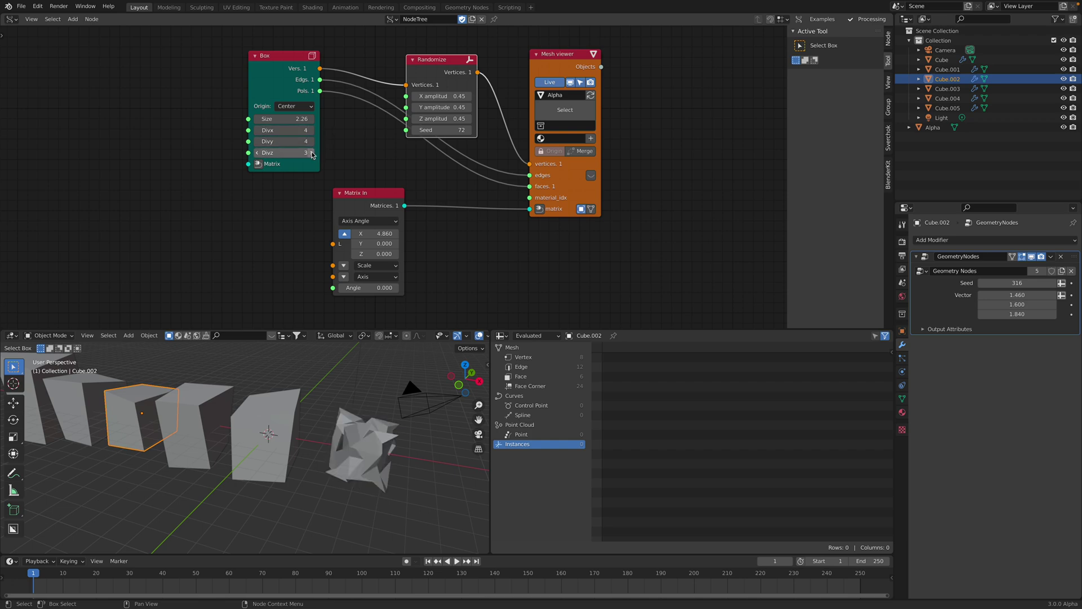
# Step: Set the Randomize seed to 114 and save the file
pyautogui.moveTo(449, 131); pyautogui.dragTo(473, 130)
pyautogui.moveTo(244, 403); pyautogui.dragTo(297, 441, button='middle')
pyautogui.hotkey('ctrl', 's')
# Step: Select the original Cube, return the node editor to Geometry Nodes and move Group Input away from the other nodes
pyautogui.click(297, 440)
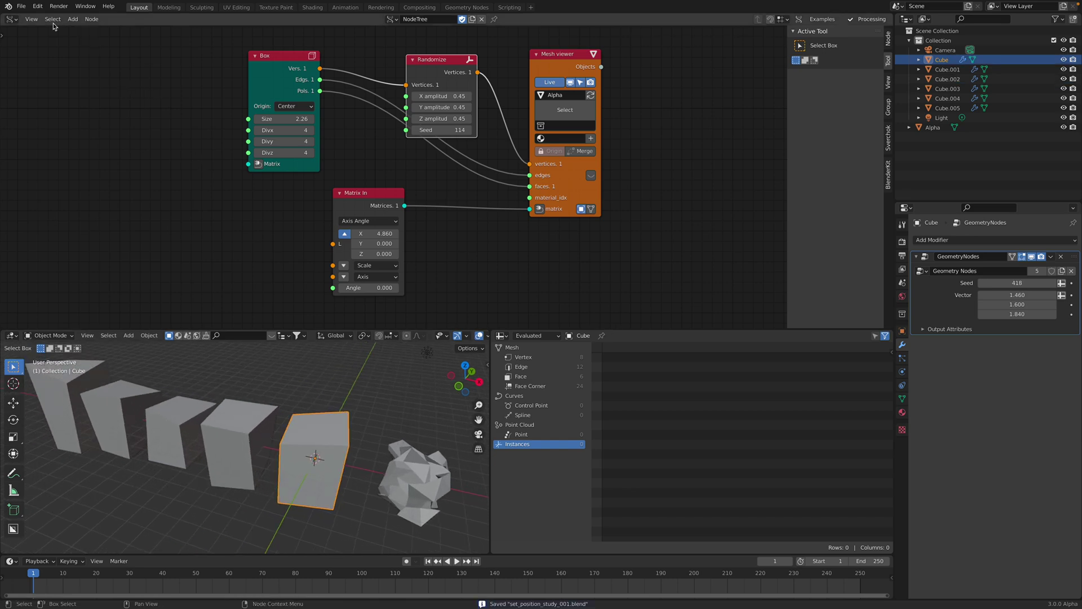
pyautogui.click(12, 19)
pyautogui.click(40, 110)
pyautogui.moveTo(304, 133); pyautogui.dragTo(283, 130, button='middle')
pyautogui.scroll(-2, 282, 130)
pyautogui.moveTo(190, 94); pyautogui.dragTo(96, 62)
# Step: Insert a Mesh Subdivide node between Group Input and Set Position and set its level to 3
pyautogui.moveTo(232, 61); pyautogui.dragTo(245, 87, button='middle')
pyautogui.hotkey('shift', 'a')
pyautogui.click(244, 87)
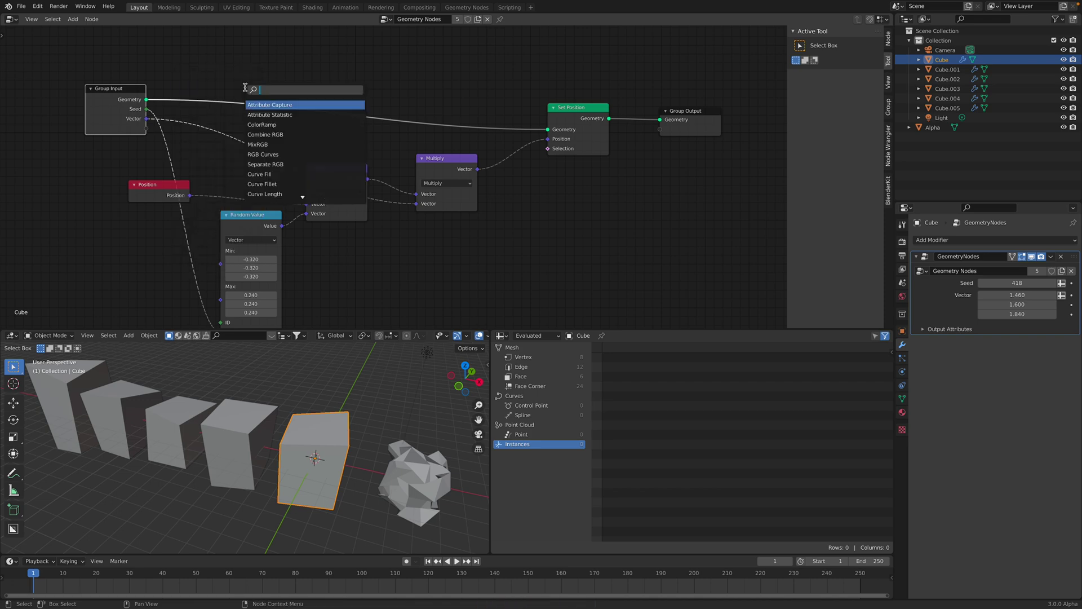
pyautogui.write('subd')
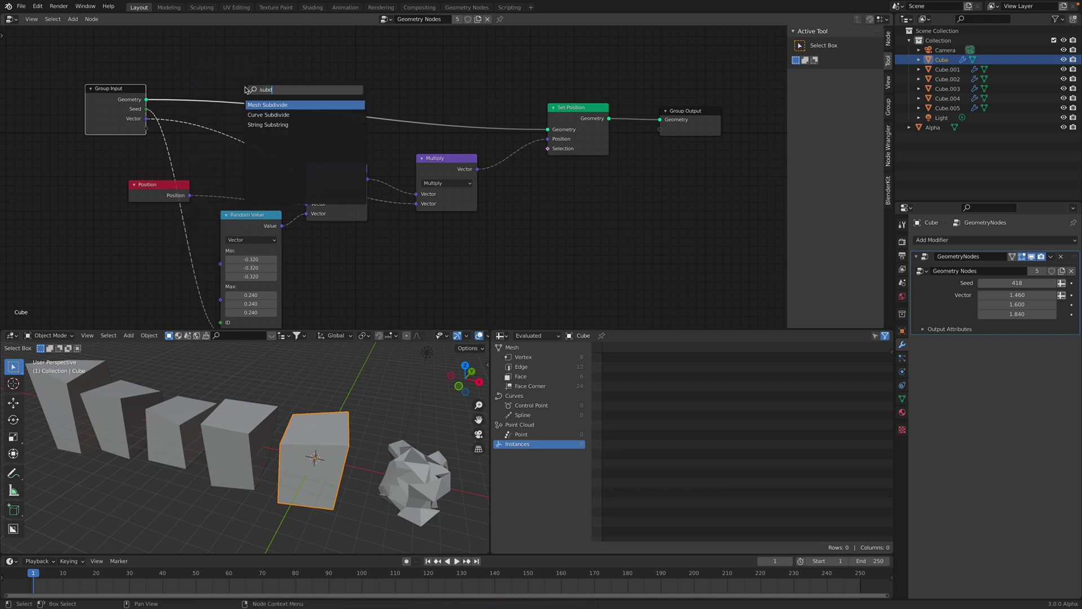
pyautogui.press('Return')
pyautogui.click(246, 91)
pyautogui.click(298, 123)
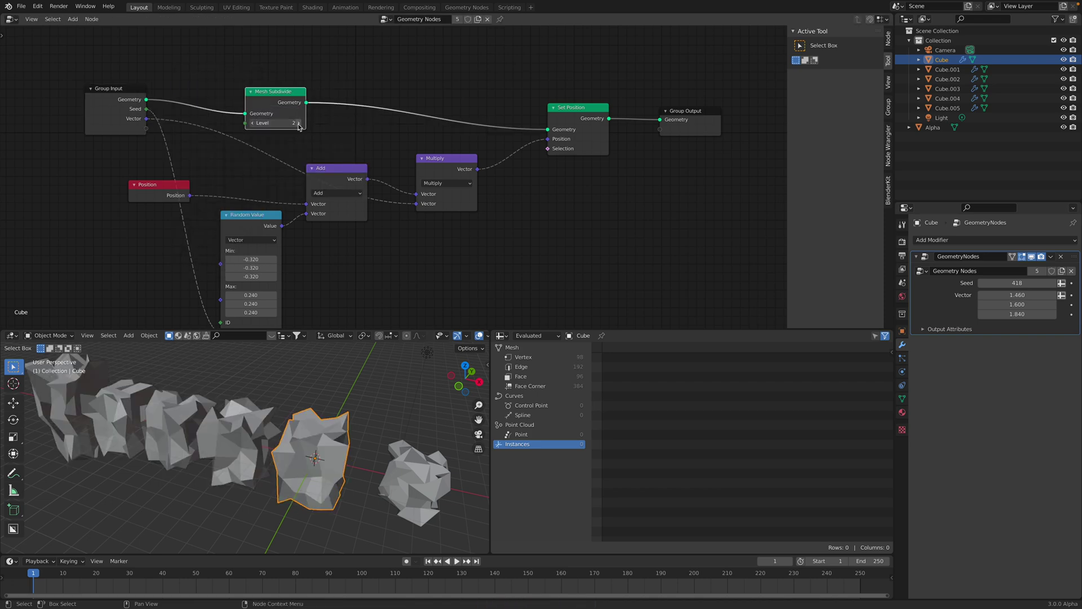
pyautogui.click(298, 123)
# Step: Set Random Value's minimum to 0.040 and maximum to 0.160 on all axes, and save the file
pyautogui.moveTo(354, 293); pyautogui.dragTo(364, 263, button='middle')
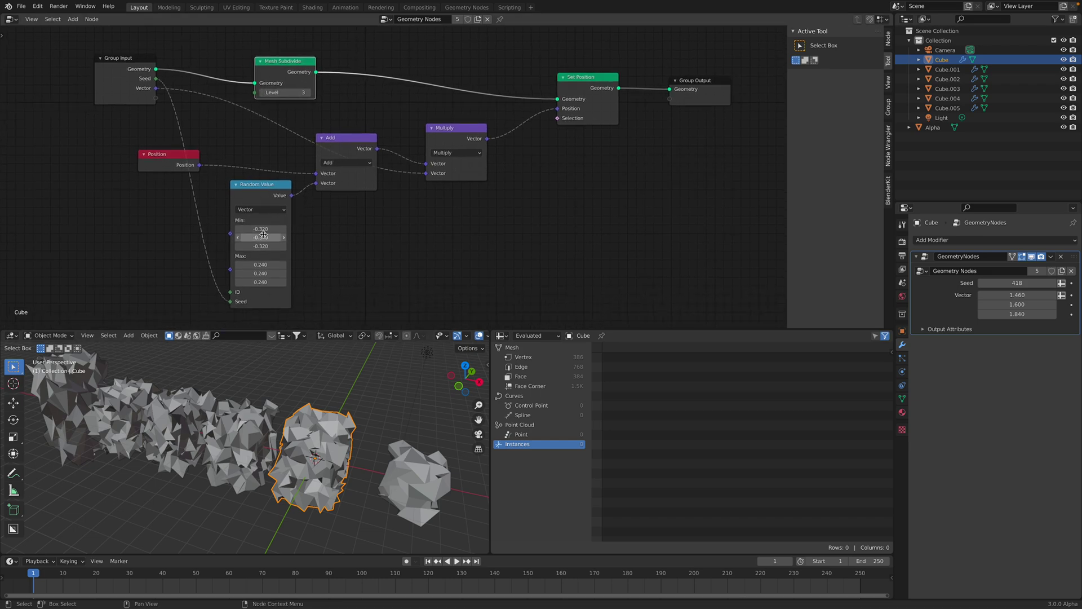
pyautogui.moveTo(260, 228); pyautogui.dragTo(256, 282)
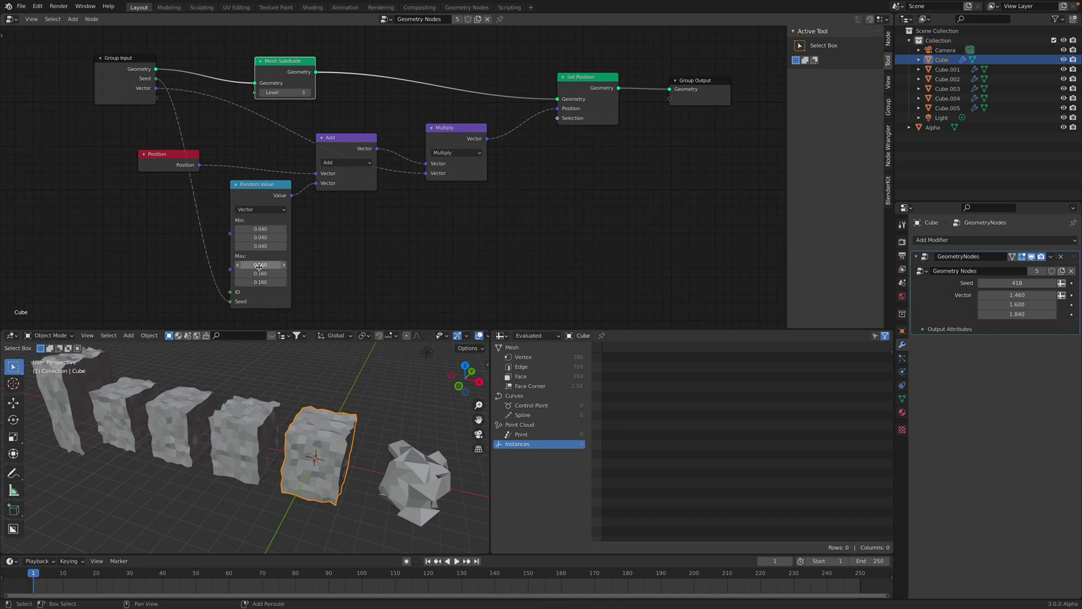
pyautogui.scroll(-1, 317, 440)
pyautogui.hotkey('ctrl', 's')
pyautogui.moveTo(316, 438); pyautogui.dragTo(309, 397, button='middle')
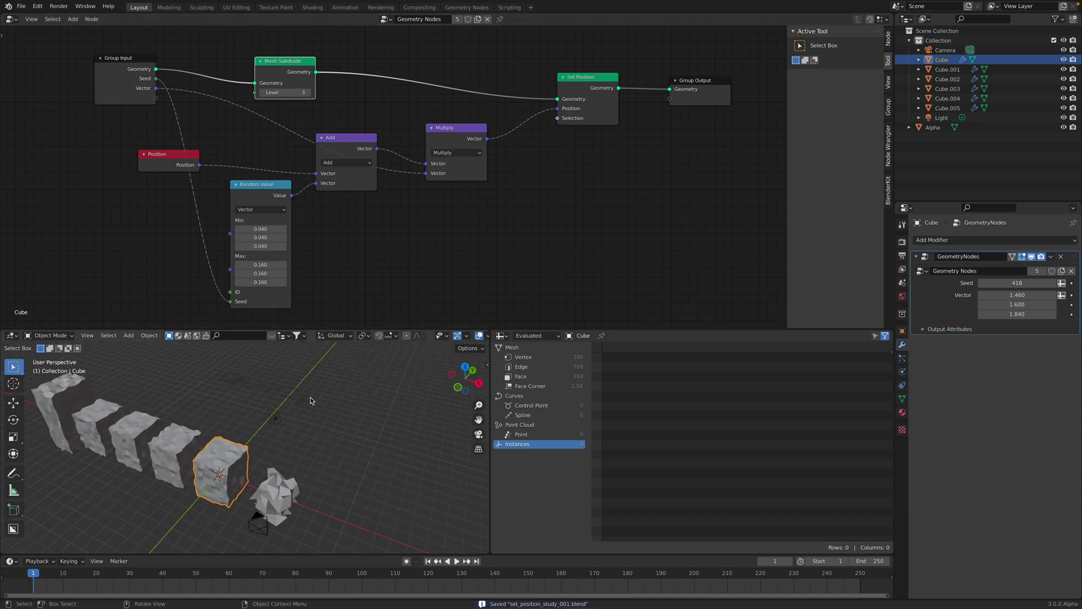
# Step: Select the DANCE text object and space out its Group Output, Set Position and String to Curves nodes
pyautogui.click(303, 401)
pyautogui.moveTo(386, 198); pyautogui.dragTo(201, 192, button='middle')
pyautogui.moveTo(469, 136); pyautogui.dragTo(547, 157)
pyautogui.scroll(1, 451, 148)
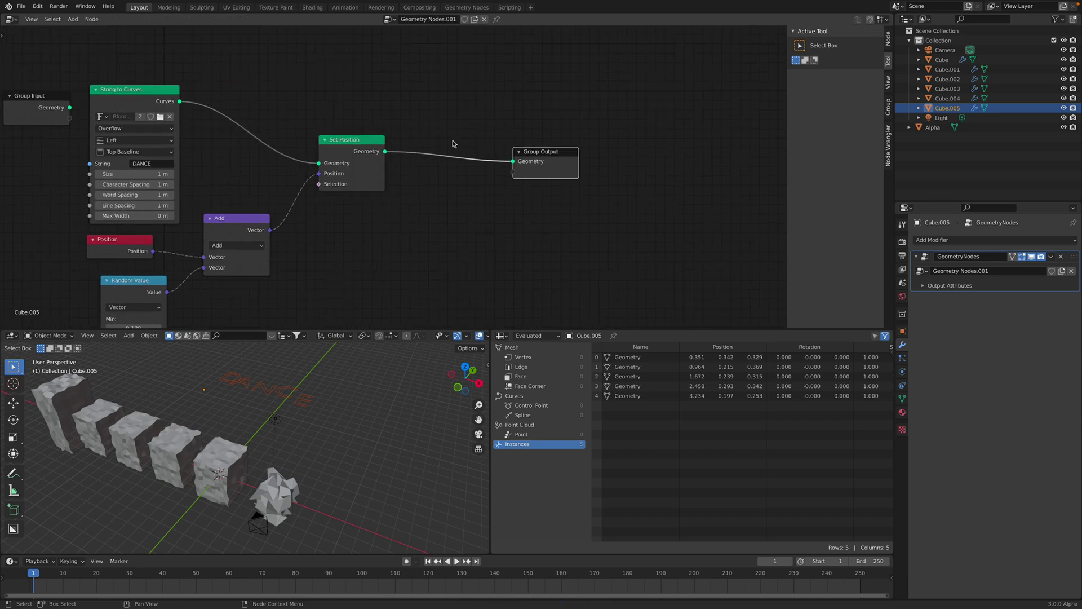
pyautogui.moveTo(365, 145); pyautogui.dragTo(375, 154)
pyautogui.moveTo(152, 102); pyautogui.dragTo(213, 82)
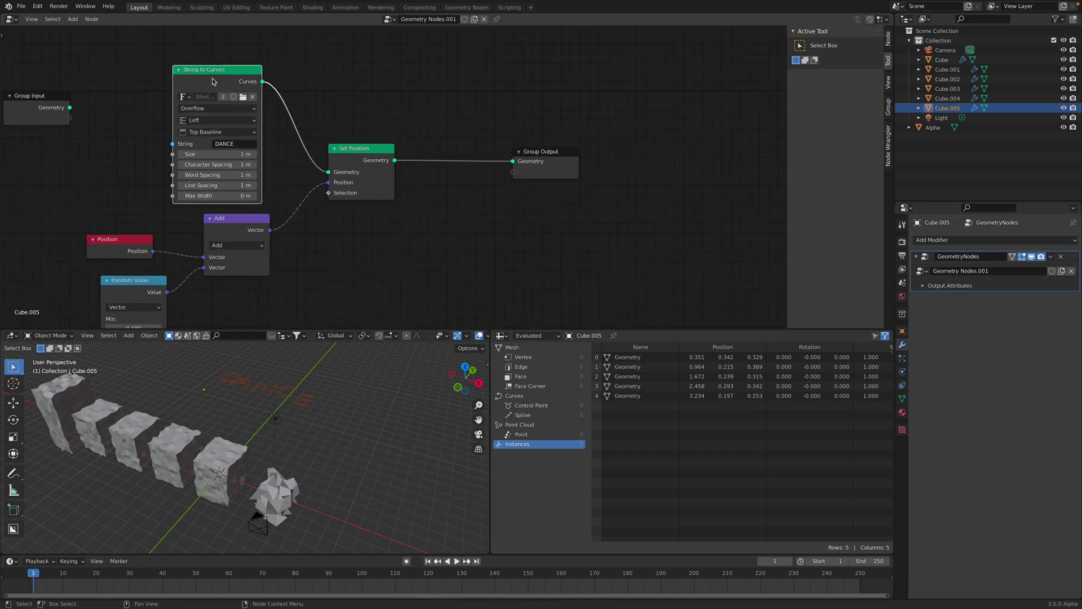
pyautogui.moveTo(307, 408)
pyautogui.mouseDown(button='middle')
pyautogui.moveTo(284, 370)
pyautogui.moveTo(308, 417)
pyautogui.mouseUp(button='middle')
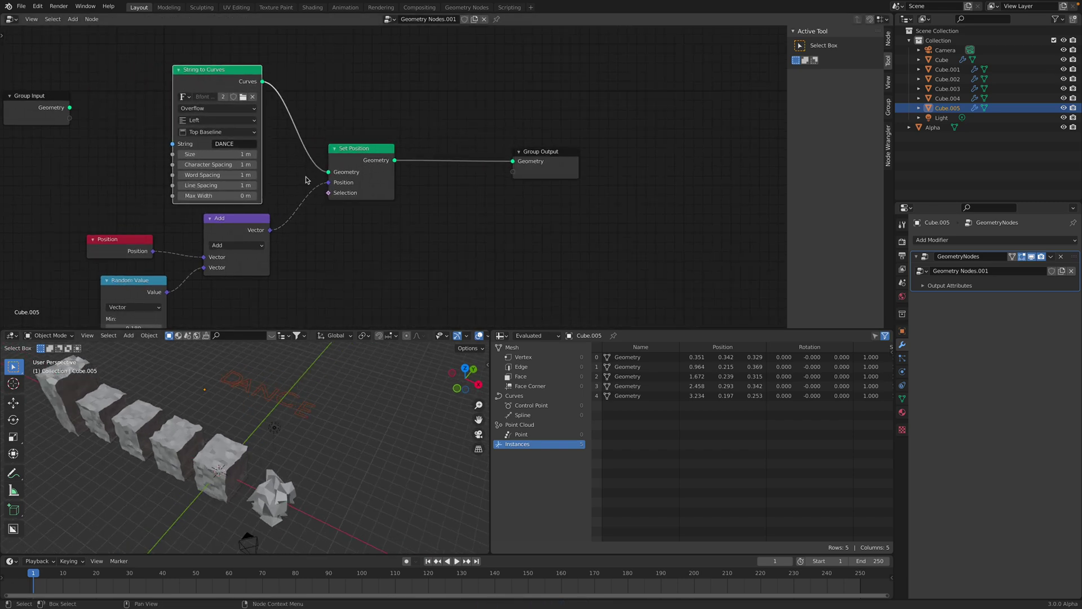
# Step: Space out the Add, Set Position and Group Output nodes of the DANCE text setup to leave room after Add
pyautogui.moveTo(348, 176); pyautogui.dragTo(344, 185, button='middle')
pyautogui.moveTo(354, 161); pyautogui.dragTo(374, 169)
pyautogui.moveTo(351, 211); pyautogui.dragTo(362, 142, button='middle')
pyautogui.moveTo(254, 169); pyautogui.dragTo(273, 177)
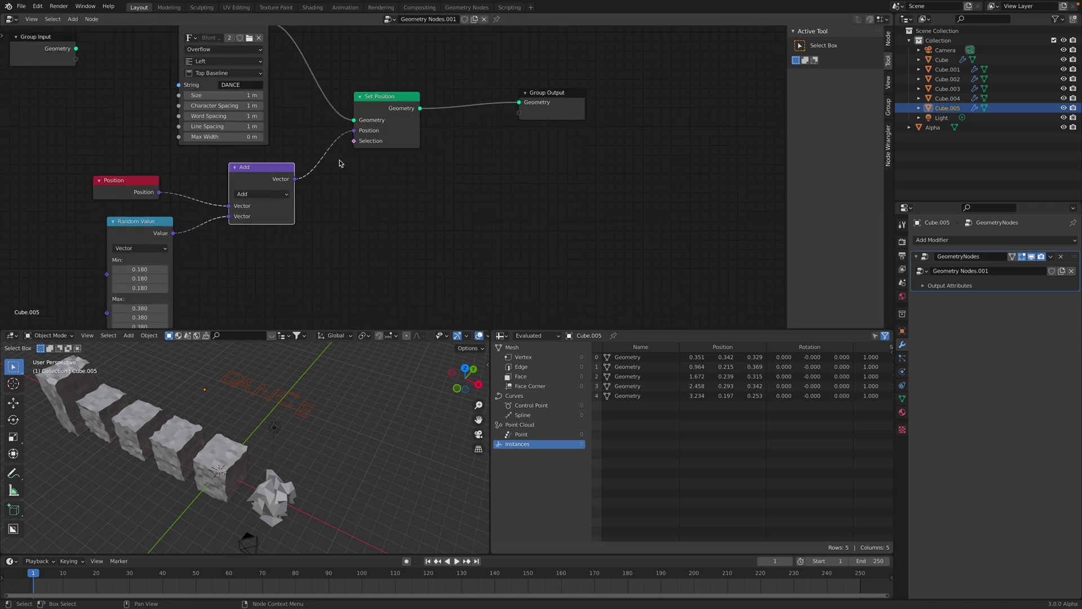
pyautogui.moveTo(338, 160); pyautogui.dragTo(327, 144, button='middle')
pyautogui.moveTo(390, 80); pyautogui.dragTo(408, 72)
pyautogui.moveTo(535, 74); pyautogui.dragTo(583, 75)
pyautogui.moveTo(393, 76); pyautogui.dragTo(441, 76)
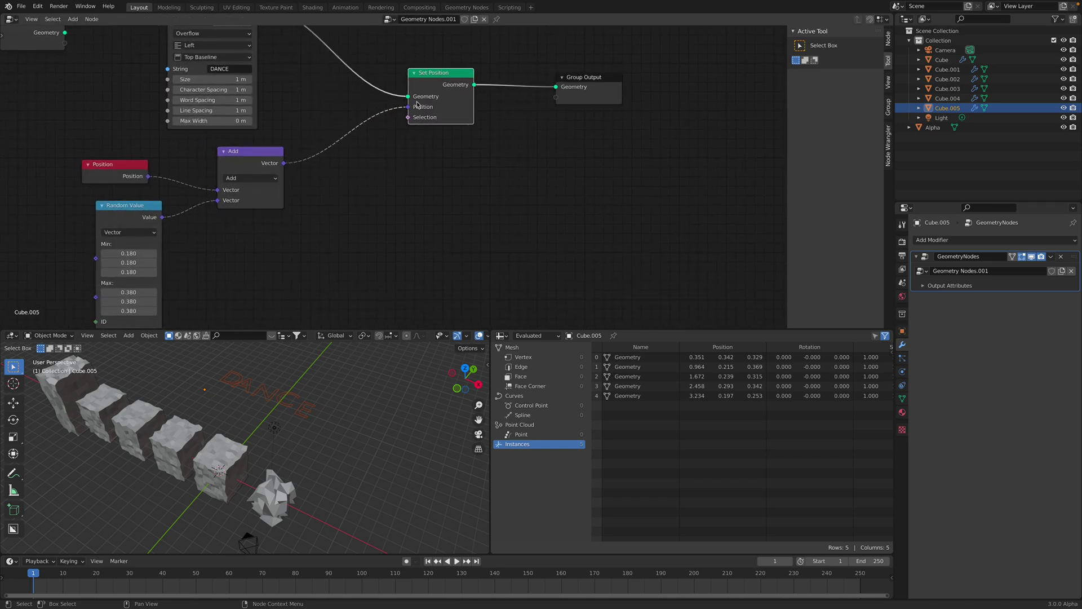
pyautogui.click(250, 150)
pyautogui.moveTo(251, 152); pyautogui.dragTo(247, 160)
pyautogui.moveTo(311, 95); pyautogui.dragTo(308, 62, button='middle')
pyautogui.moveTo(241, 140); pyautogui.dragTo(239, 142)
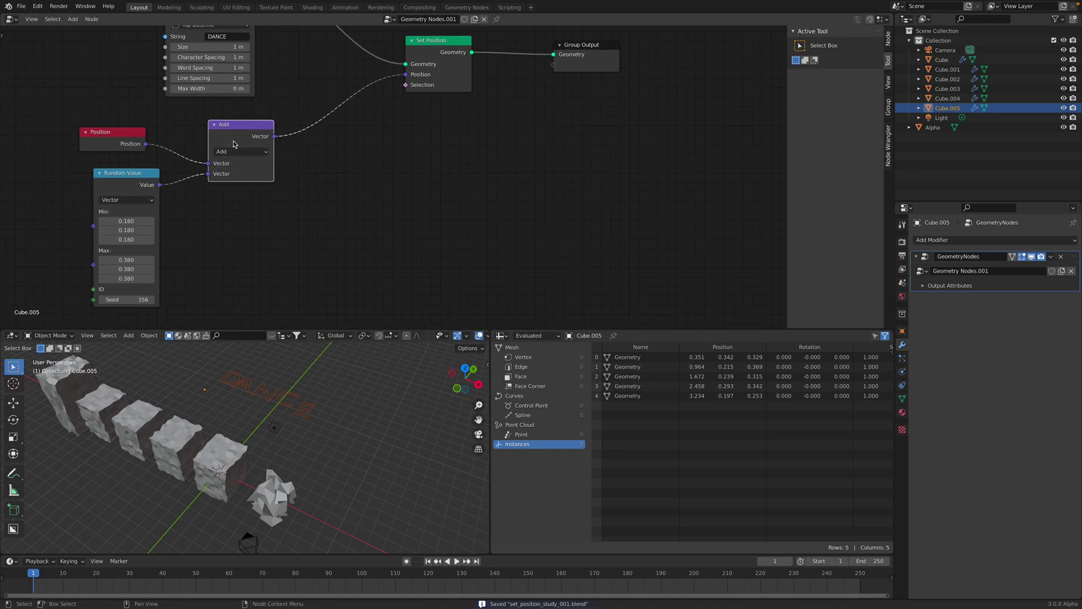
# Step: Insert a copy of Add before Set Position, change it to Multiply and set its vector to 1.560, 1.200, 1.720
pyautogui.hotkey('shift', 'd')
pyautogui.click(345, 126)
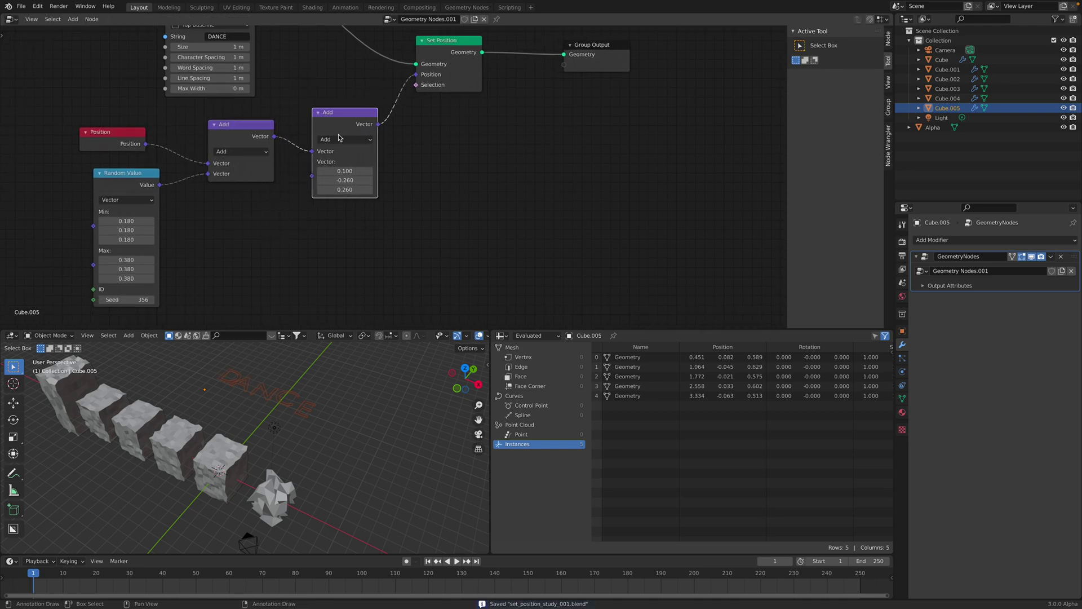
pyautogui.click(345, 139)
pyautogui.click(340, 171)
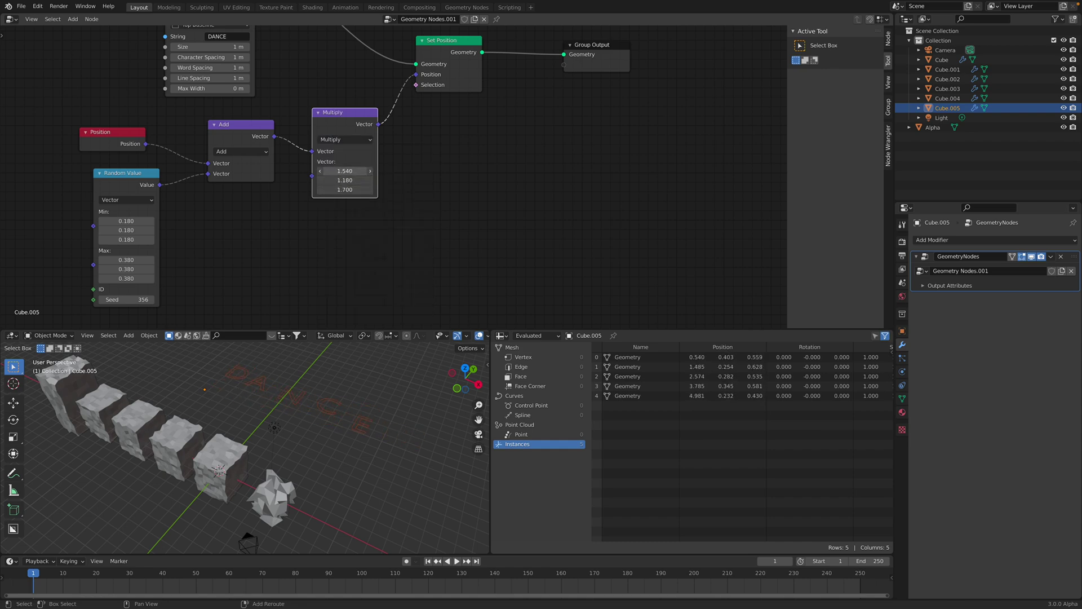
pyautogui.moveTo(359, 179); pyautogui.dragTo(362, 179)
pyautogui.moveTo(309, 376); pyautogui.dragTo(323, 376, button='middle')
pyautogui.moveTo(461, 187); pyautogui.dragTo(431, 180, button='middle')
pyautogui.hotkey('shift', 'a')
pyautogui.click(430, 178)
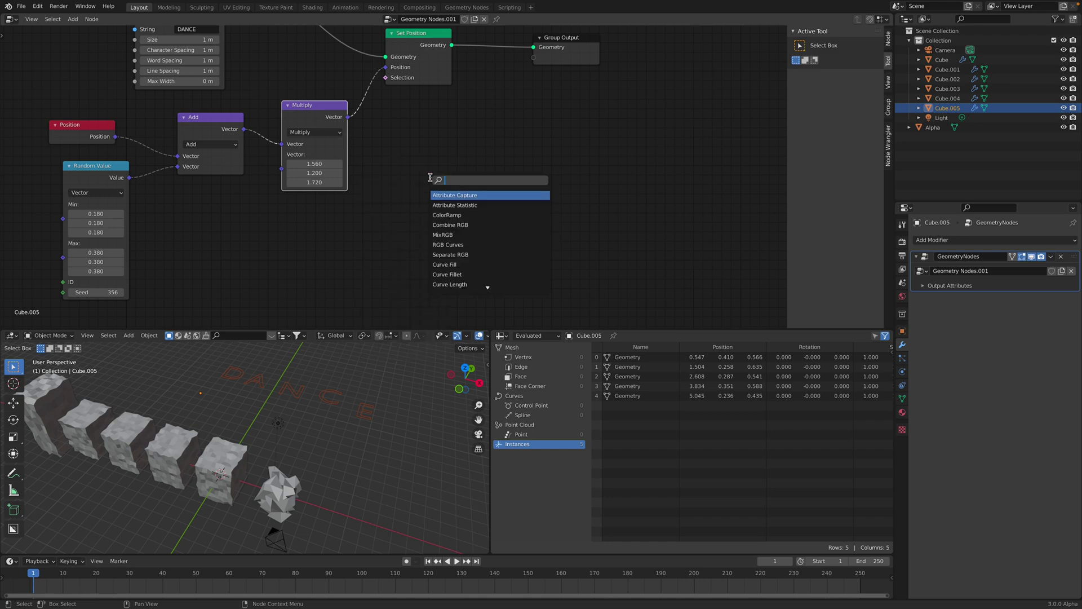
pyautogui.write('set r')
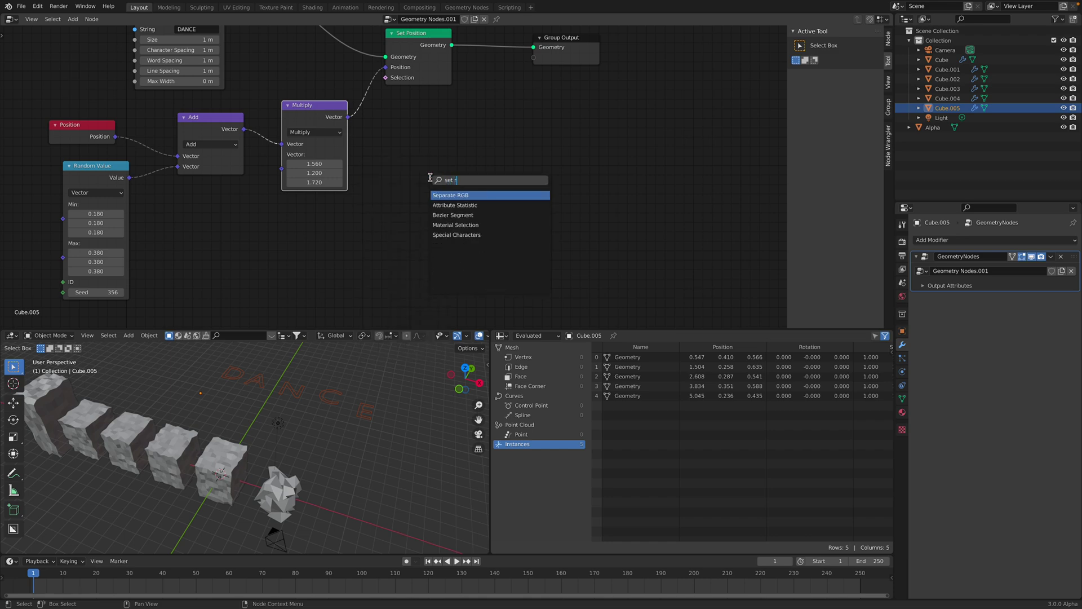
pyautogui.write('o')
pyautogui.press('BackSpace')
pyautogui.press('BackSpace')
pyautogui.write('sca')
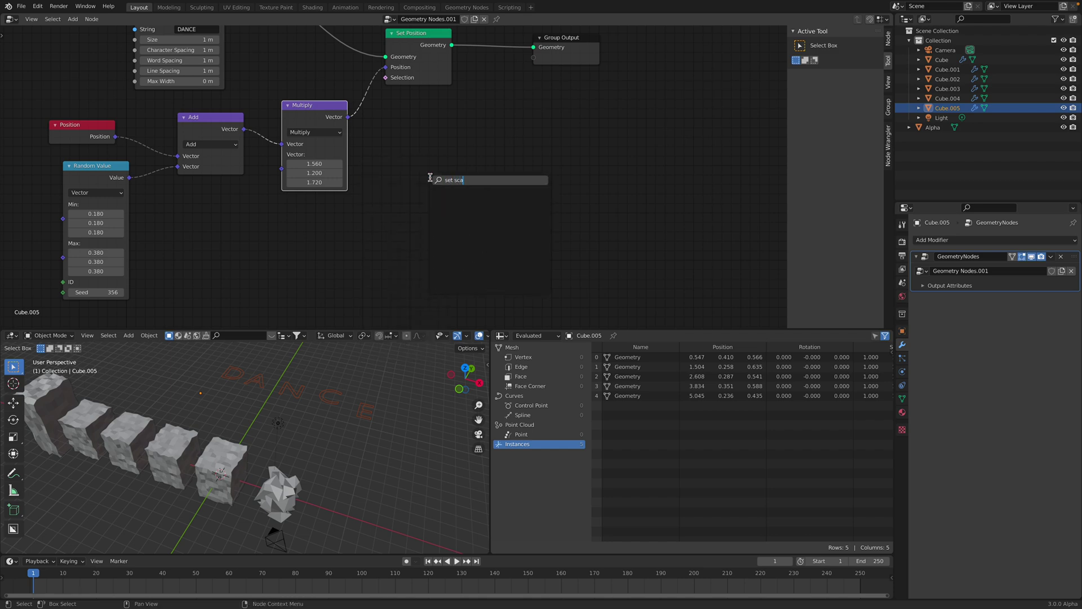
pyautogui.press('Escape')
# Step: Adjust the Multiply node's vector to 1.480, 1.120, 1.640 and save the file
pyautogui.moveTo(452, 85); pyautogui.dragTo(452, 117, button='middle')
pyautogui.moveTo(428, 61); pyautogui.dragTo(437, 48)
pyautogui.moveTo(551, 69); pyautogui.dragTo(557, 82)
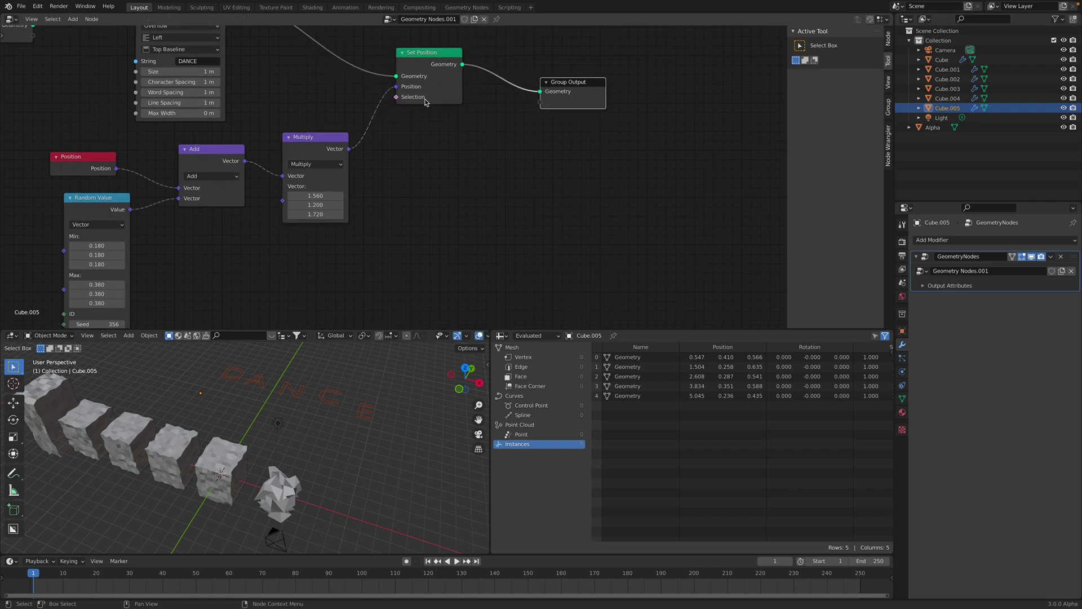
pyautogui.moveTo(328, 196); pyautogui.dragTo(307, 197)
pyautogui.hotkey('ctrl', 's')
# Step: Move Set Position and Group Output farther away from the Multiply node
pyautogui.moveTo(321, 141); pyautogui.dragTo(317, 149)
pyautogui.moveTo(429, 68); pyautogui.dragTo(486, 68)
pyautogui.moveTo(597, 85); pyautogui.dragTo(674, 89)
# Step: Add a Noise Texture node below Multiply and save the file
pyautogui.moveTo(433, 209); pyautogui.dragTo(440, 195, button='middle')
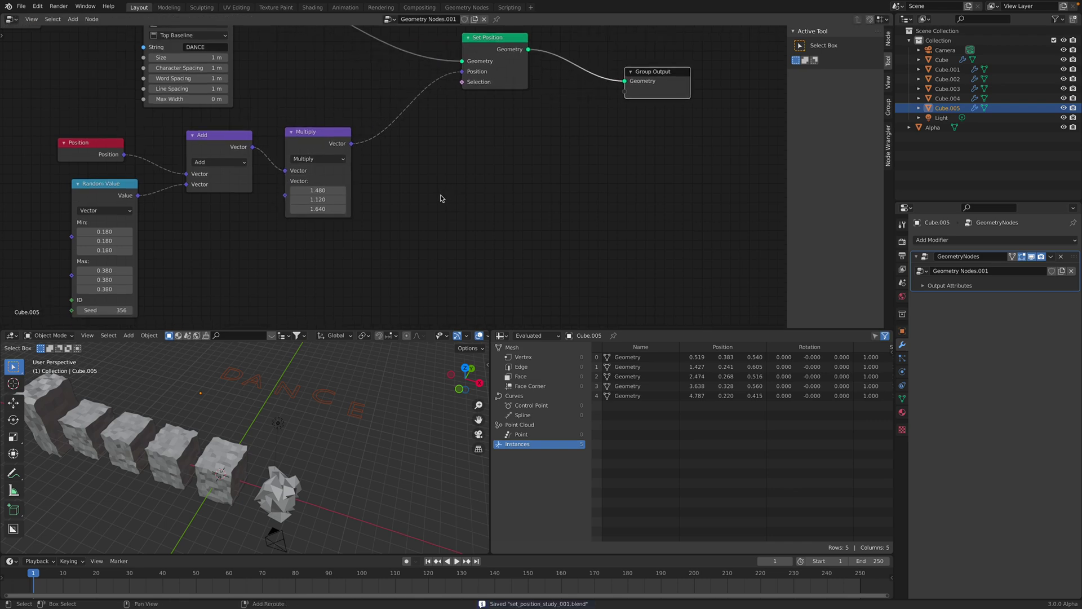
pyautogui.hotkey('shift', 'a')
pyautogui.write('noise')
pyautogui.press('Return')
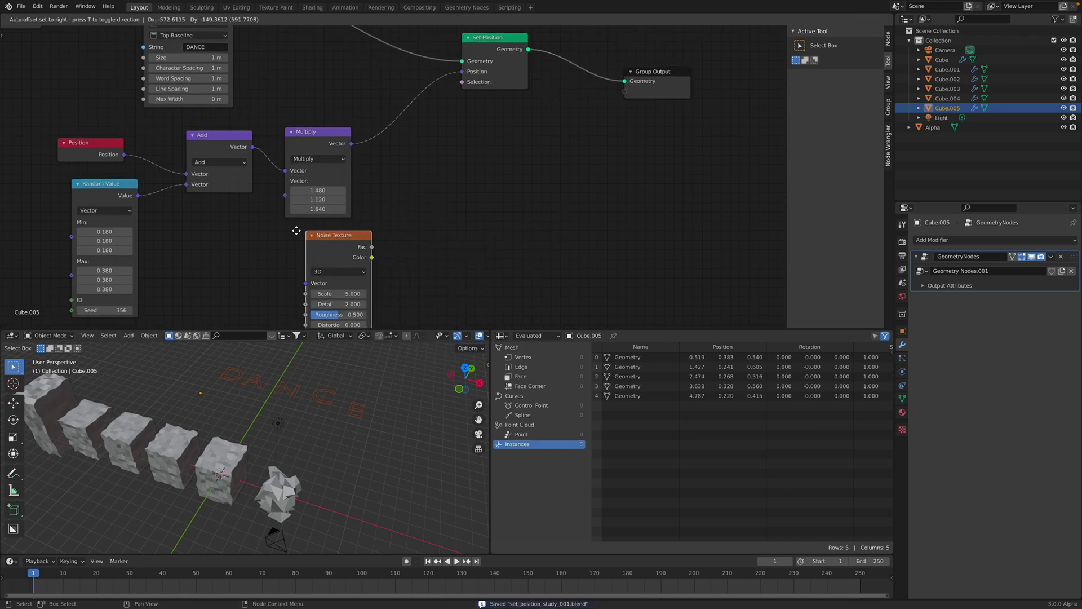
pyautogui.click(278, 230)
pyautogui.moveTo(355, 226); pyautogui.dragTo(366, 172, button='middle')
pyautogui.scroll(-2, 306, 181)
pyautogui.scroll(1, 307, 149)
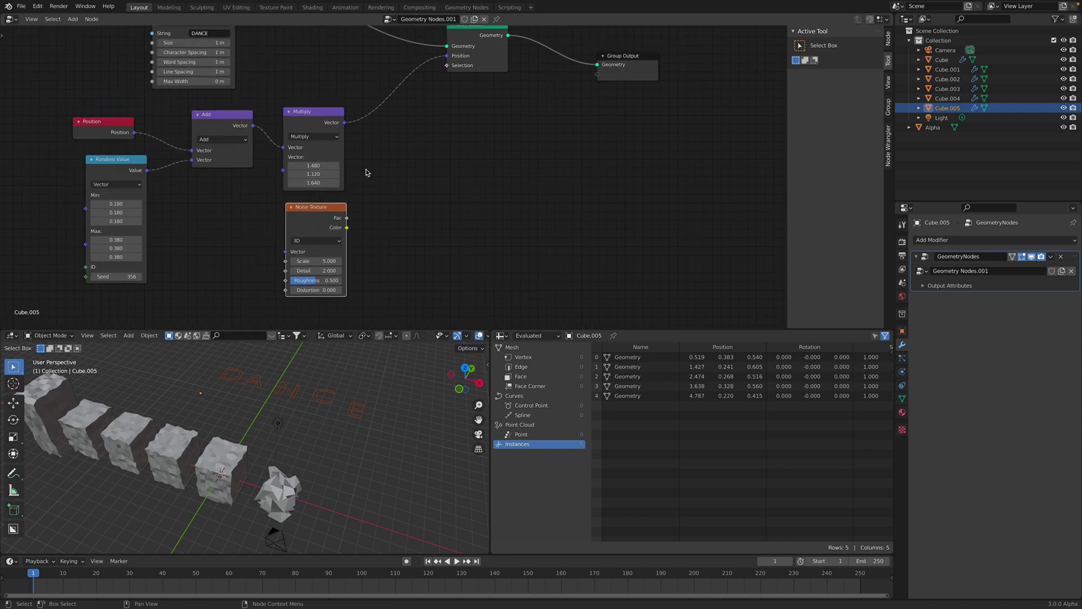
pyautogui.moveTo(322, 114); pyautogui.dragTo(330, 115)
pyautogui.moveTo(477, 130); pyautogui.dragTo(496, 179, button='middle')
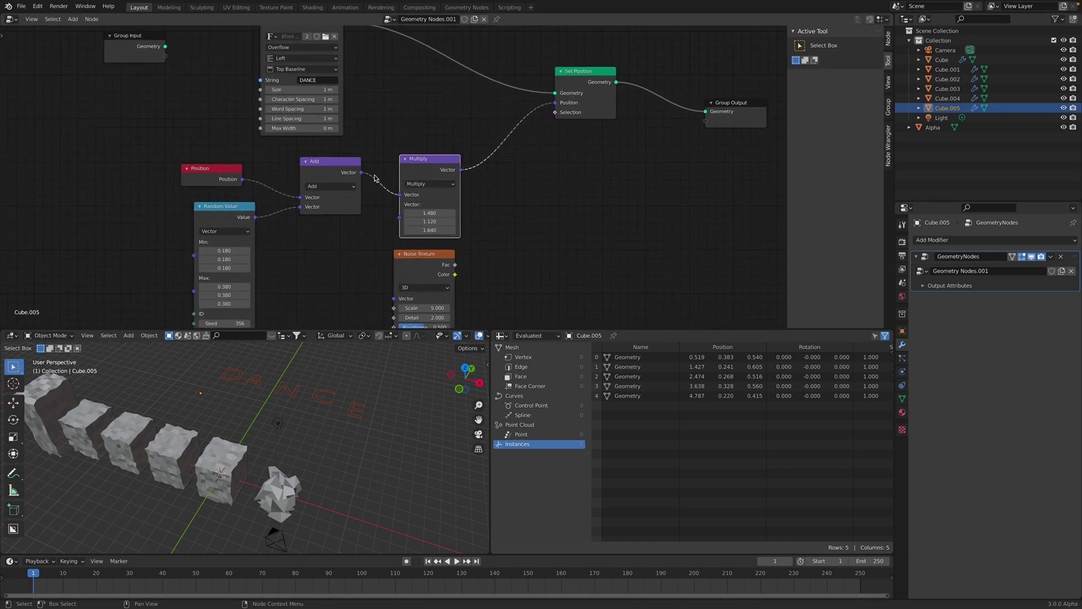
pyautogui.hotkey('ctrl', 's')
# Step: Select the Alpha mesh and show its Sverchok NodeTree in the node editor
pyautogui.click(284, 488)
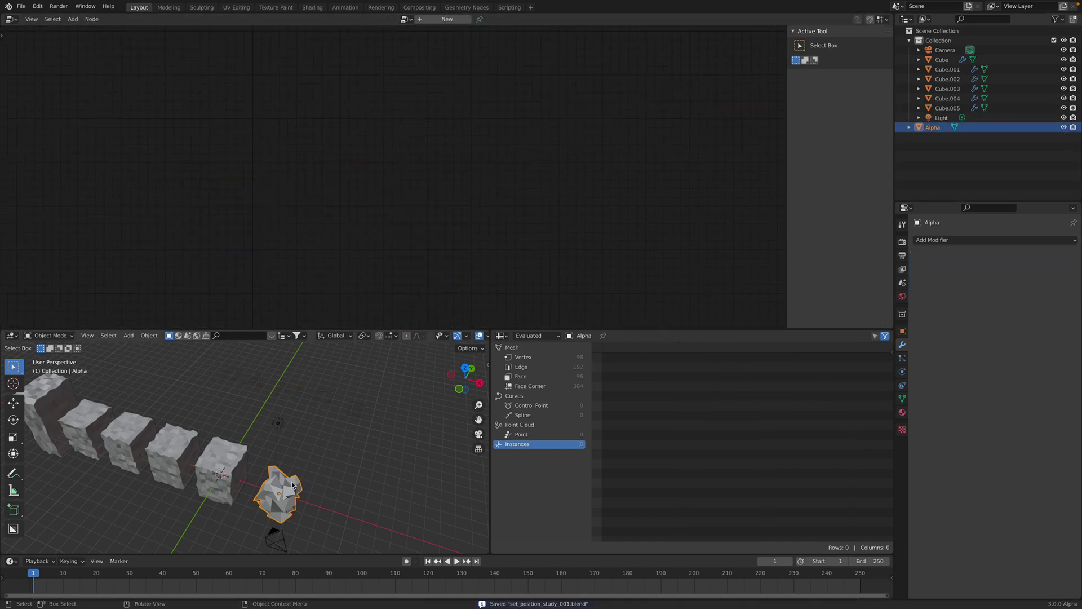
pyautogui.click(14, 20)
pyautogui.click(32, 80)
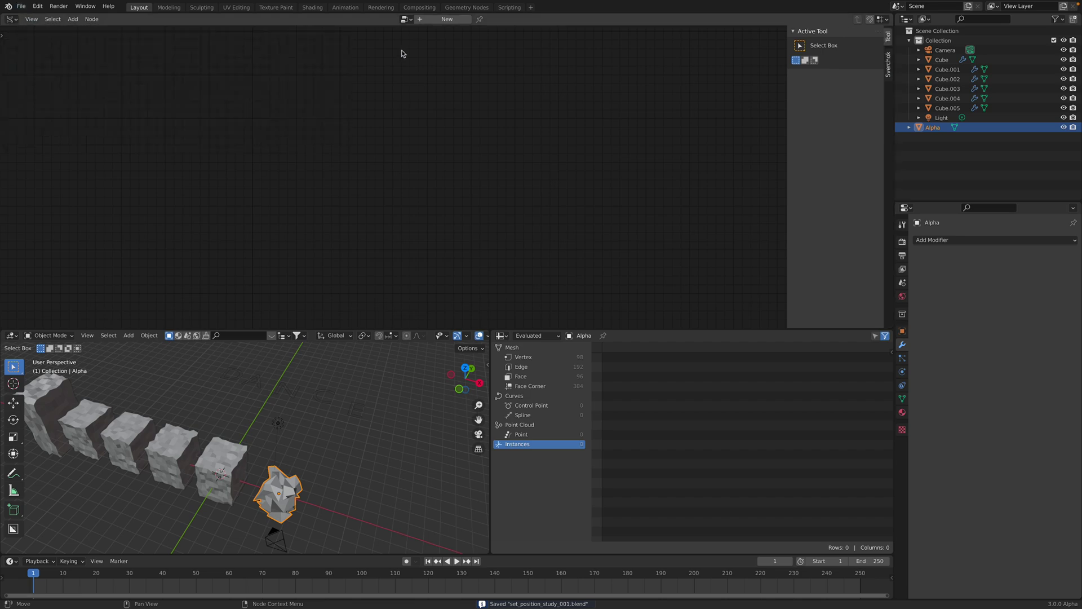
pyautogui.click(407, 18)
pyautogui.click(412, 35)
pyautogui.press('Home')
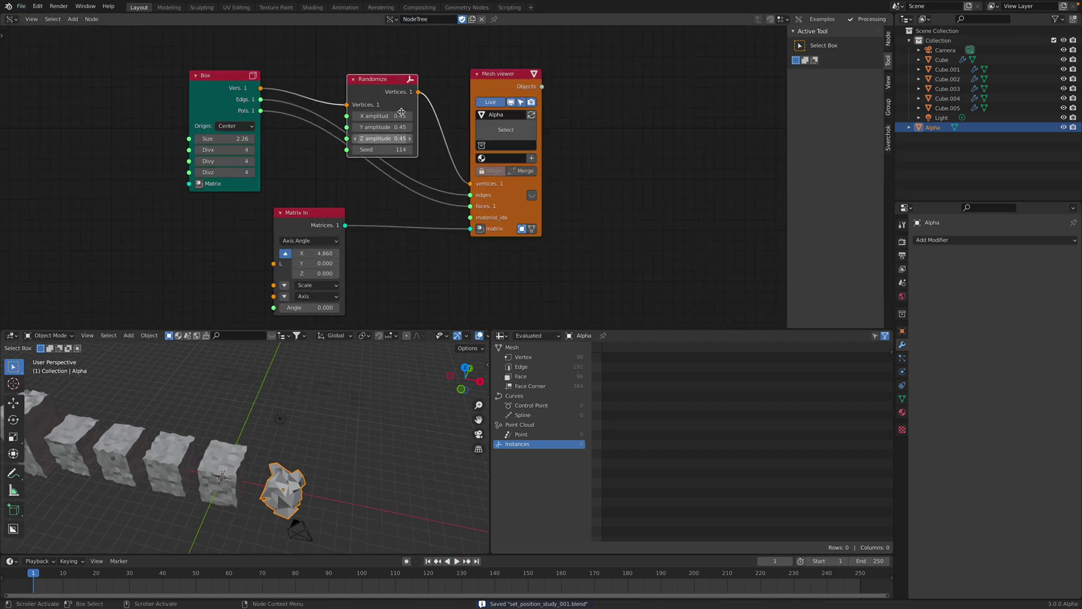
# Step: Move Mesh viewer aside and insert a Noise Displace node between Randomize and Mesh viewer
pyautogui.moveTo(512, 75); pyautogui.dragTo(629, 78)
pyautogui.hotkey('alt', 'space')
pyautogui.write('noise di')
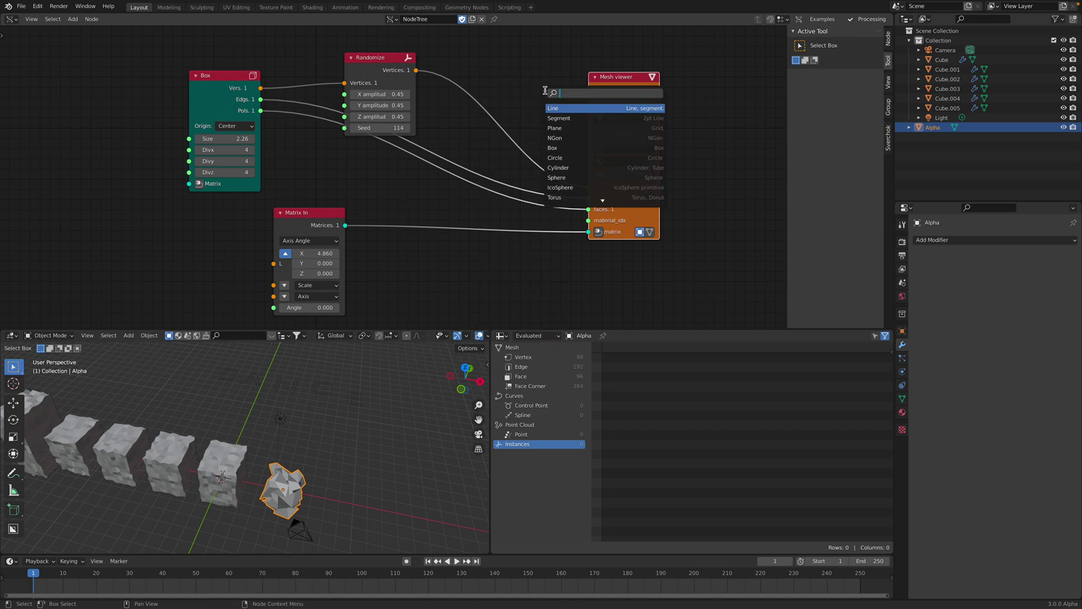
pyautogui.press('Return')
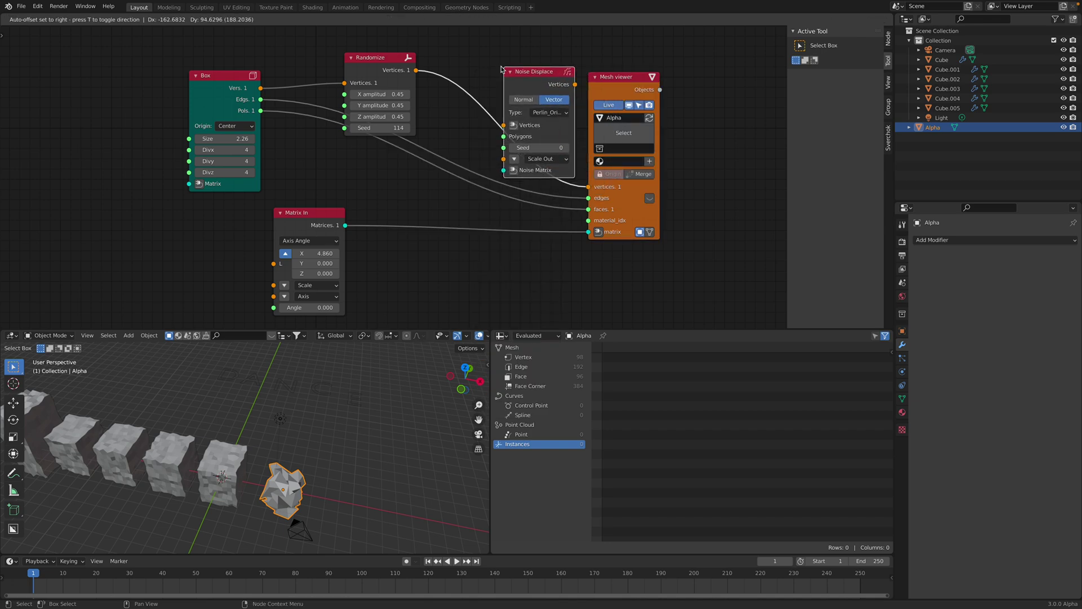
pyautogui.click(514, 183)
# Step: Drive Noise Displace with a Matrix In node at X location 8.880 and Scale Out 0.48 on all axes, and save the file
pyautogui.click(485, 171)
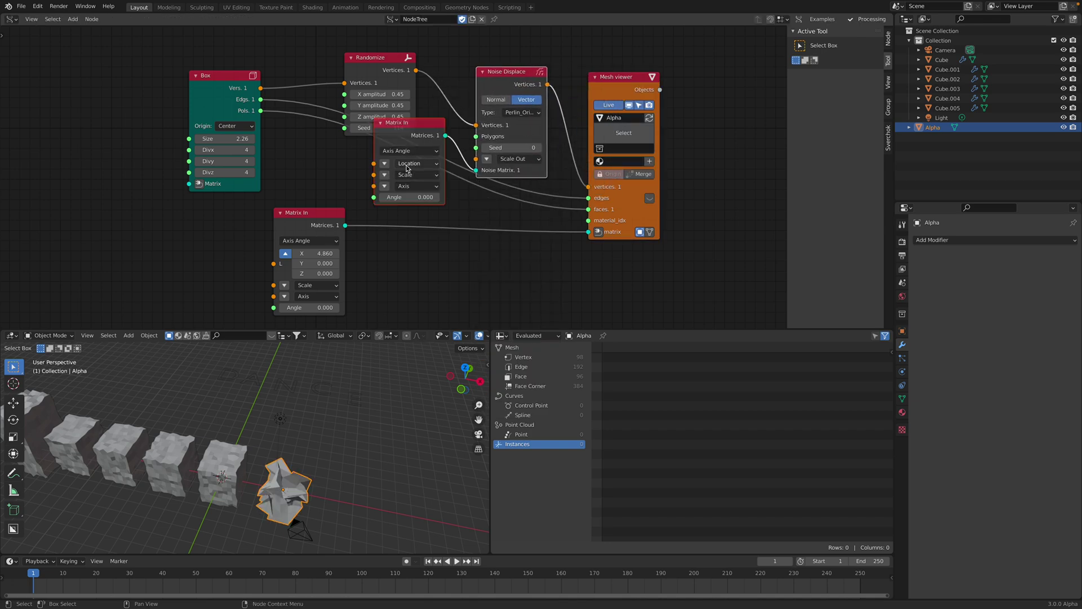
pyautogui.moveTo(417, 163); pyautogui.dragTo(444, 164)
pyautogui.click(487, 158)
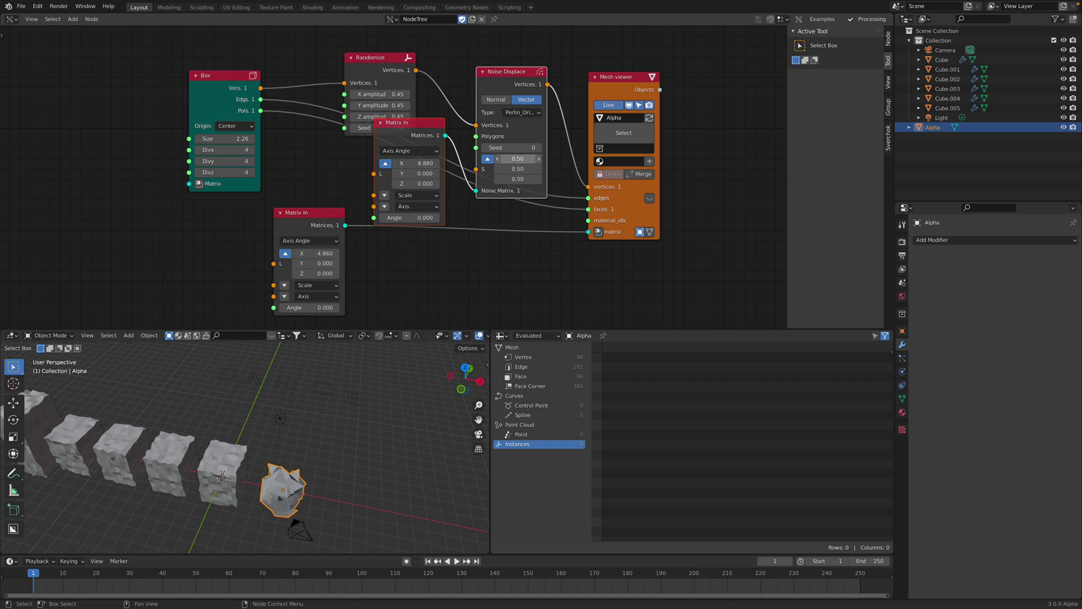
pyautogui.moveTo(518, 159); pyautogui.dragTo(530, 159)
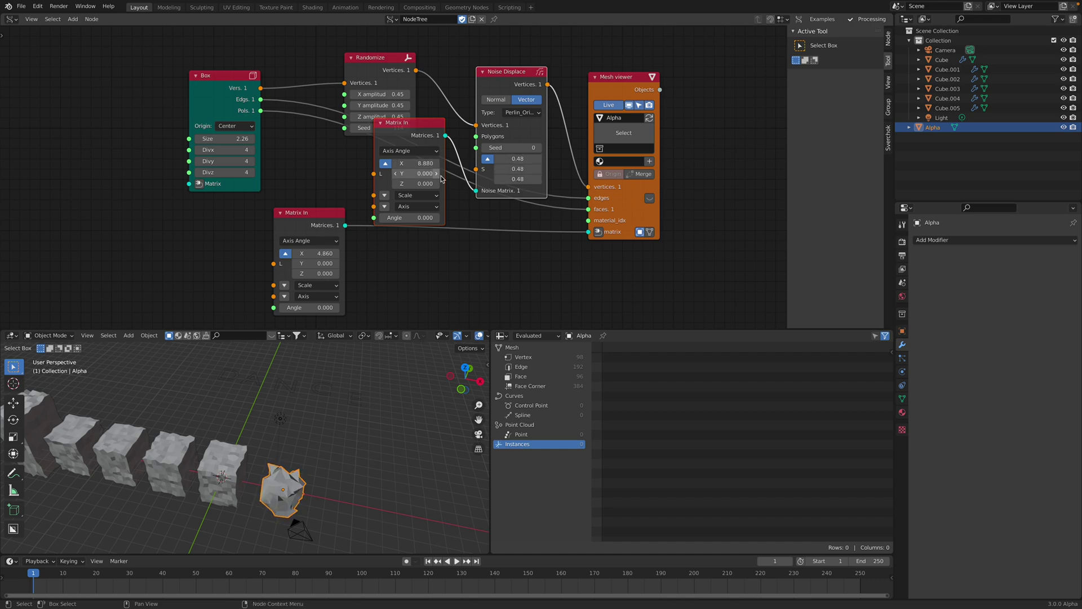
pyautogui.hotkey('ctrl', 's')
# Step: Return the node editor to Geometry Nodes and select the DANCE text object
pyautogui.moveTo(441, 179); pyautogui.dragTo(447, 183, button='middle')
pyautogui.moveTo(316, 411); pyautogui.dragTo(305, 517, button='middle')
pyautogui.click(292, 384)
pyautogui.click(13, 21)
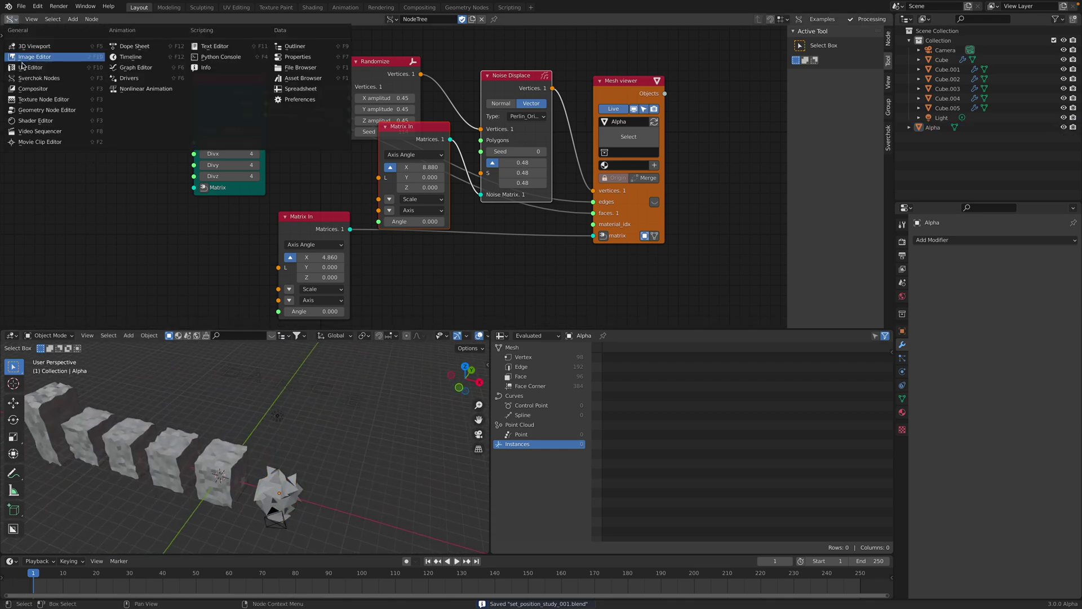
pyautogui.click(51, 110)
pyautogui.click(296, 386)
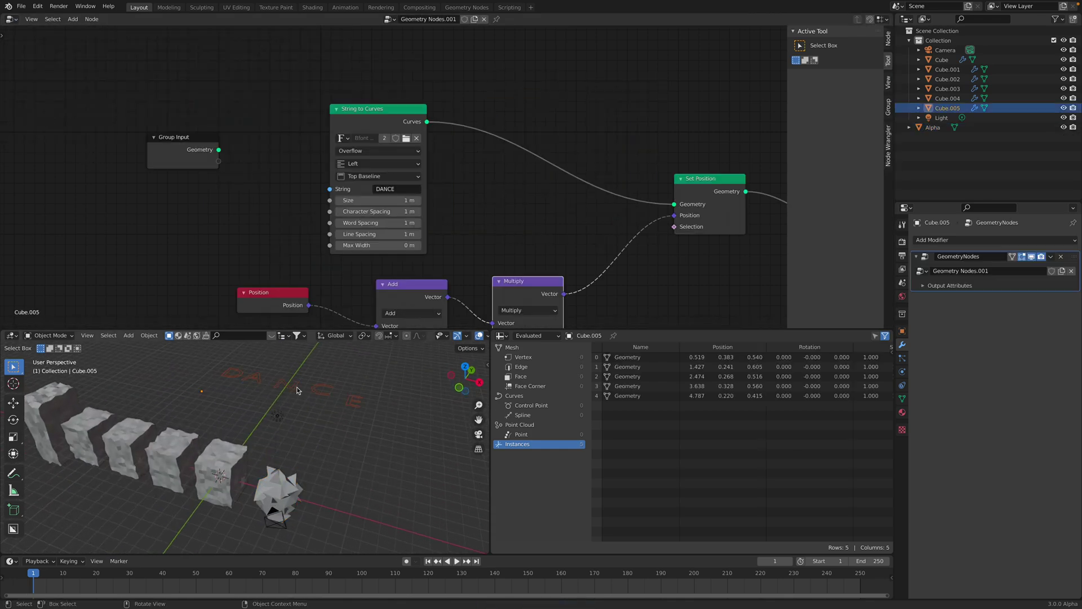
# Step: Raise the Multiply node and place Noise Texture beneath it with a clear gap
pyautogui.scroll(2, 390, 183)
pyautogui.moveTo(390, 183); pyautogui.dragTo(350, 162, button='middle')
pyautogui.scroll(-2, 349, 162)
pyautogui.moveTo(349, 95); pyautogui.dragTo(235, 32)
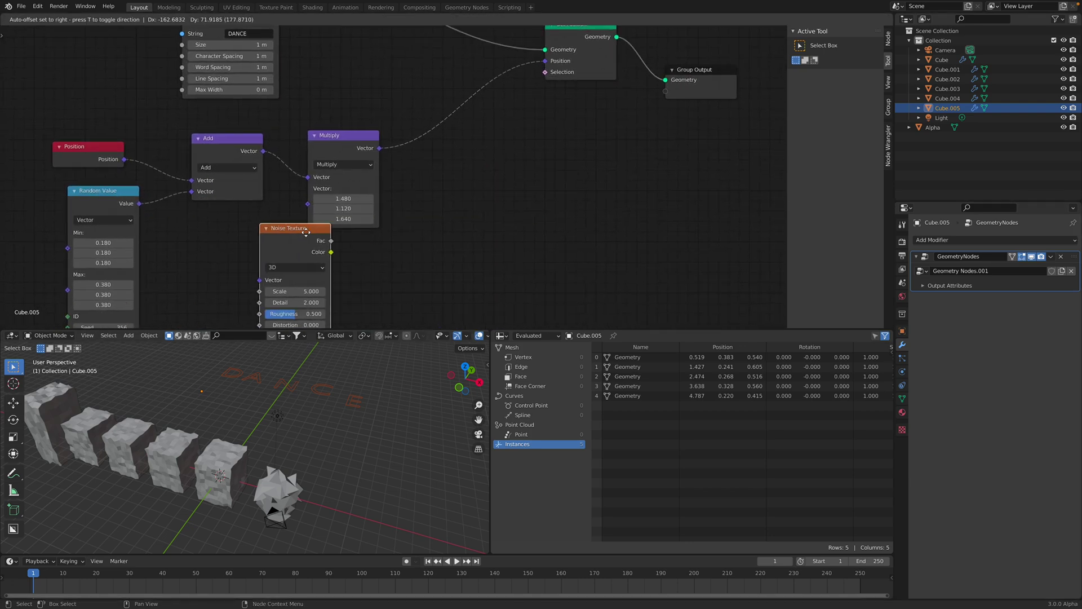
pyautogui.click(334, 239)
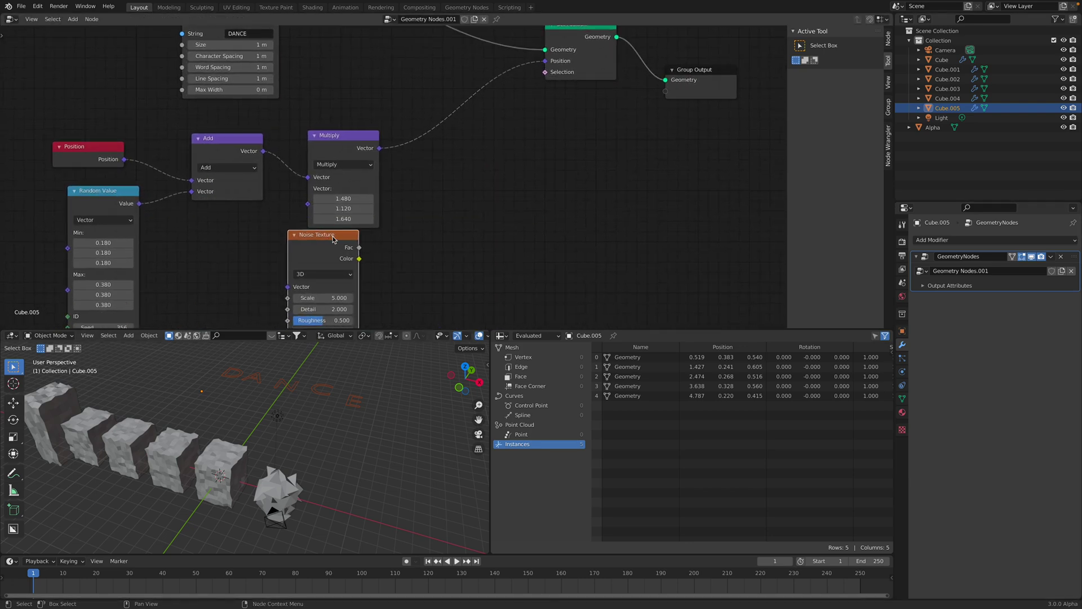
pyautogui.moveTo(335, 239); pyautogui.dragTo(328, 203, button='middle')
pyautogui.click(321, 238)
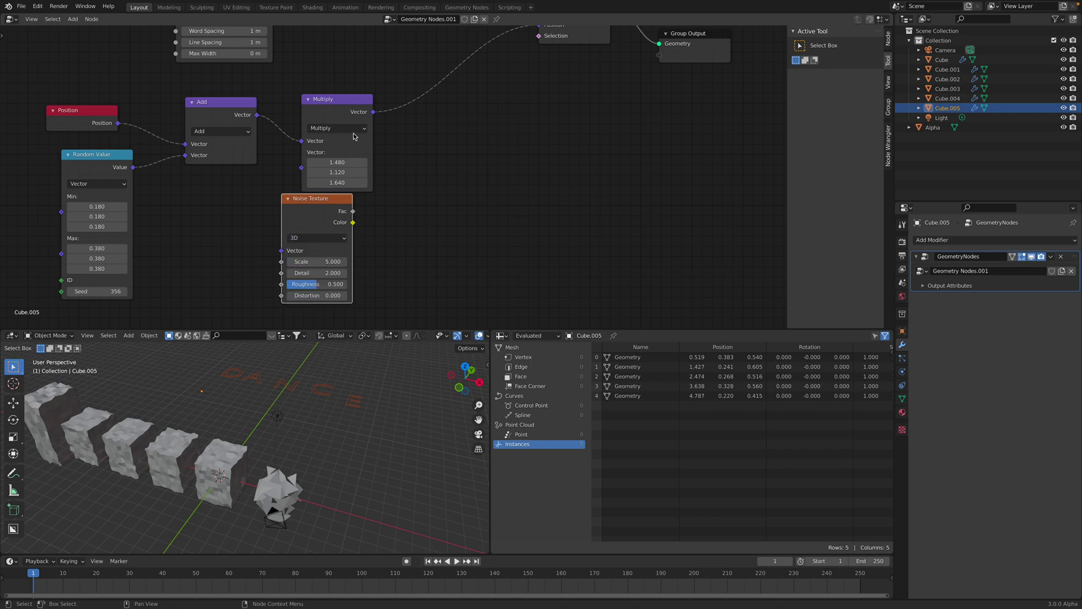
pyautogui.moveTo(344, 141); pyautogui.dragTo(342, 115)
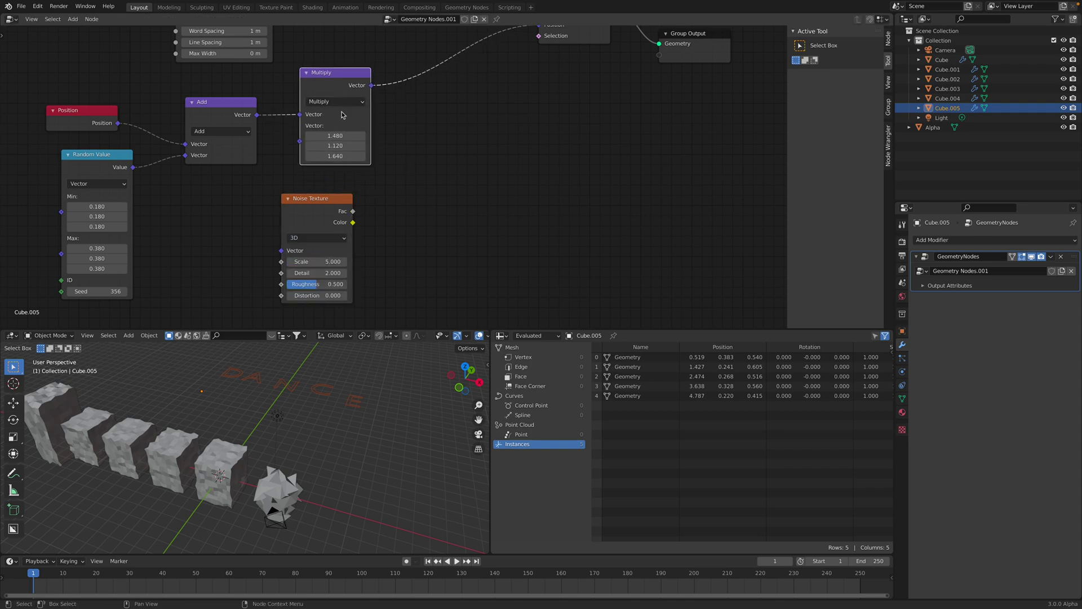
pyautogui.moveTo(342, 202); pyautogui.dragTo(368, 201)
# Step: Insert an Add copy between Multiply and Set Position, fed by Noise Texture's Color with scale 2.000 and roughness 0.533
pyautogui.moveTo(451, 151); pyautogui.dragTo(408, 184, button='middle')
pyautogui.scroll(-1, 407, 184)
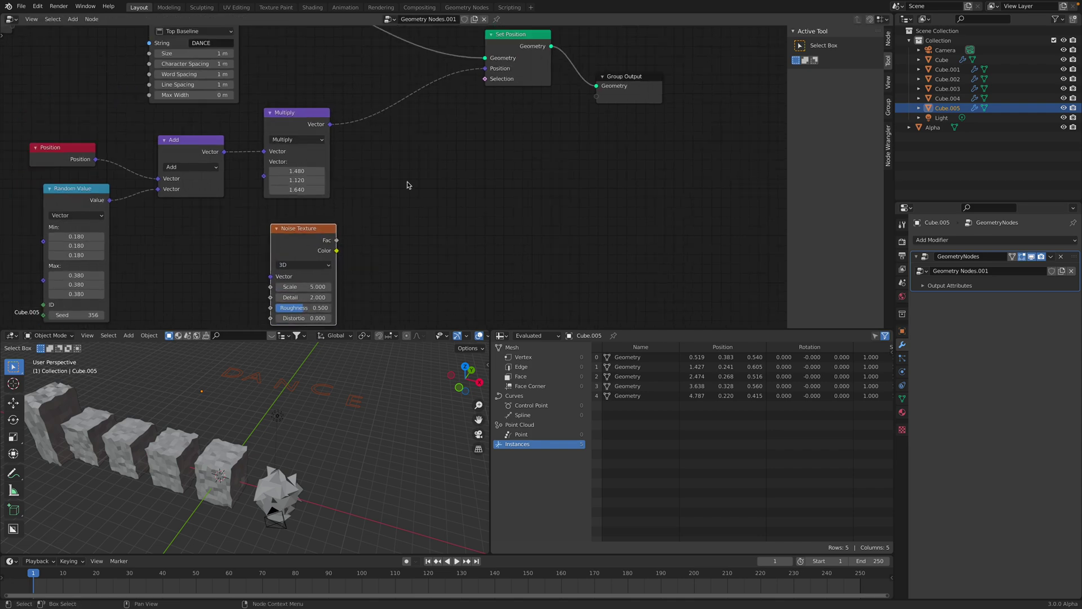
pyautogui.hotkey('shift', 'a')
pyautogui.moveTo(239, 145); pyautogui.dragTo(201, 188)
pyautogui.hotkey('shift', 'd')
pyautogui.click(411, 149)
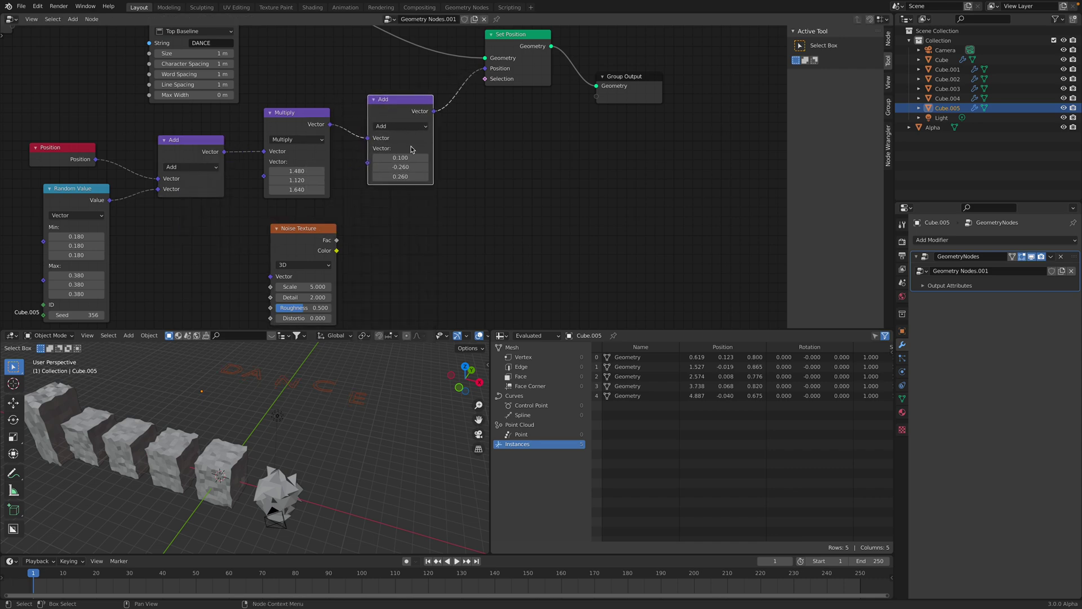
pyautogui.moveTo(338, 251); pyautogui.dragTo(307, 250)
pyautogui.moveTo(306, 249); pyautogui.dragTo(304, 228, button='middle')
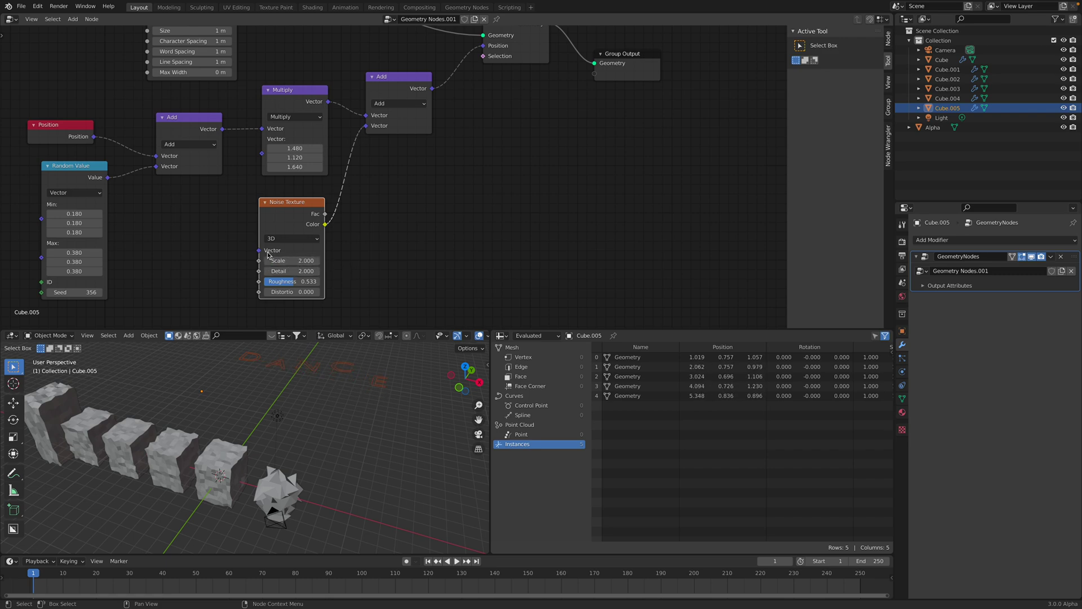
# Step: Connect a new Vector node to Noise Texture's Vector input and set it to X 6.000, Y 3.400
pyautogui.hotkey('shift', 'a')
pyautogui.click(196, 250)
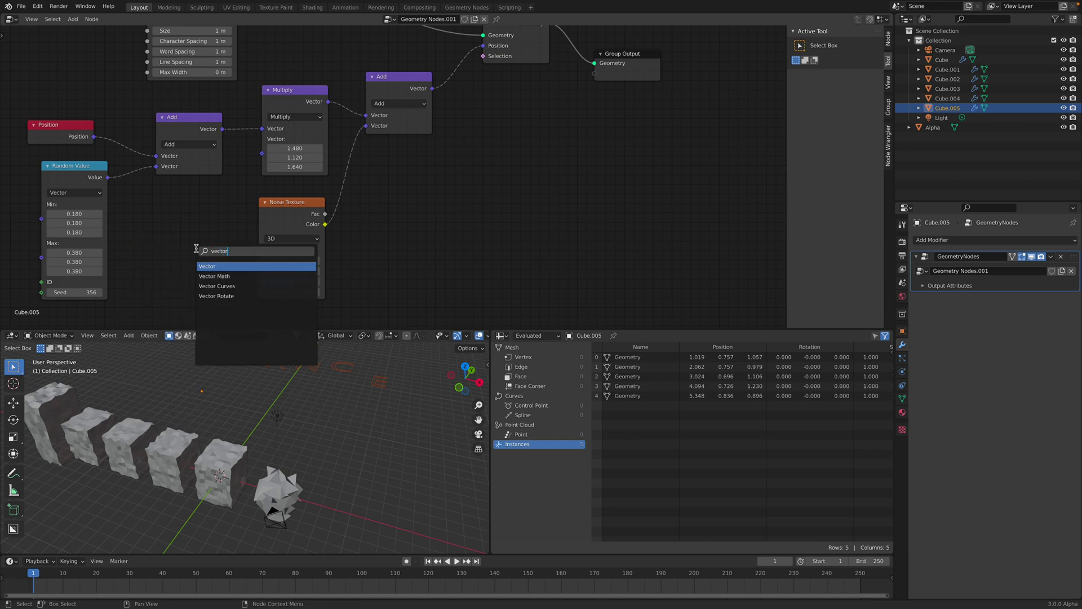
pyautogui.press('Return')
pyautogui.click(215, 251)
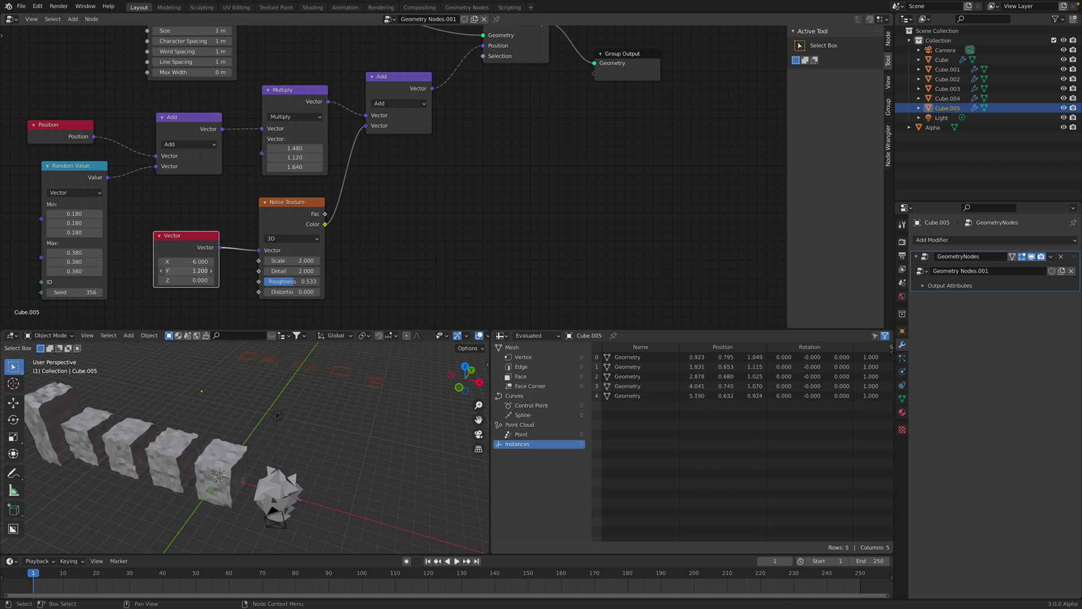
pyautogui.scroll(2, 315, 237)
# Step: Switch Noise Texture to 4D with W 2.200 and scale 5.200, and set the Vector node's X to 7.200
pyautogui.click(309, 238)
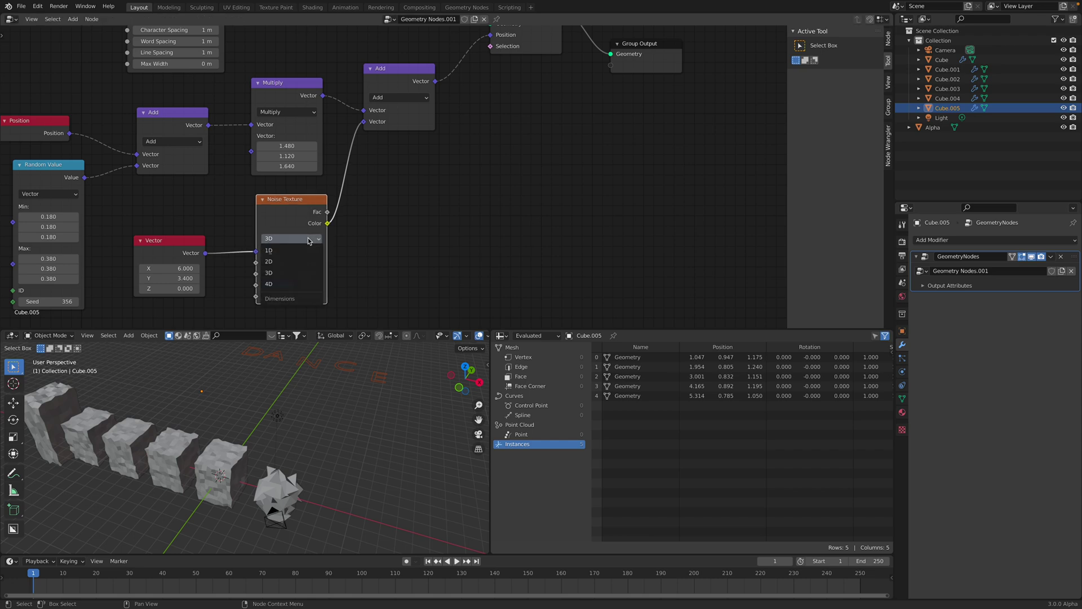
pyautogui.click(301, 285)
pyautogui.scroll(-3, 239, 226)
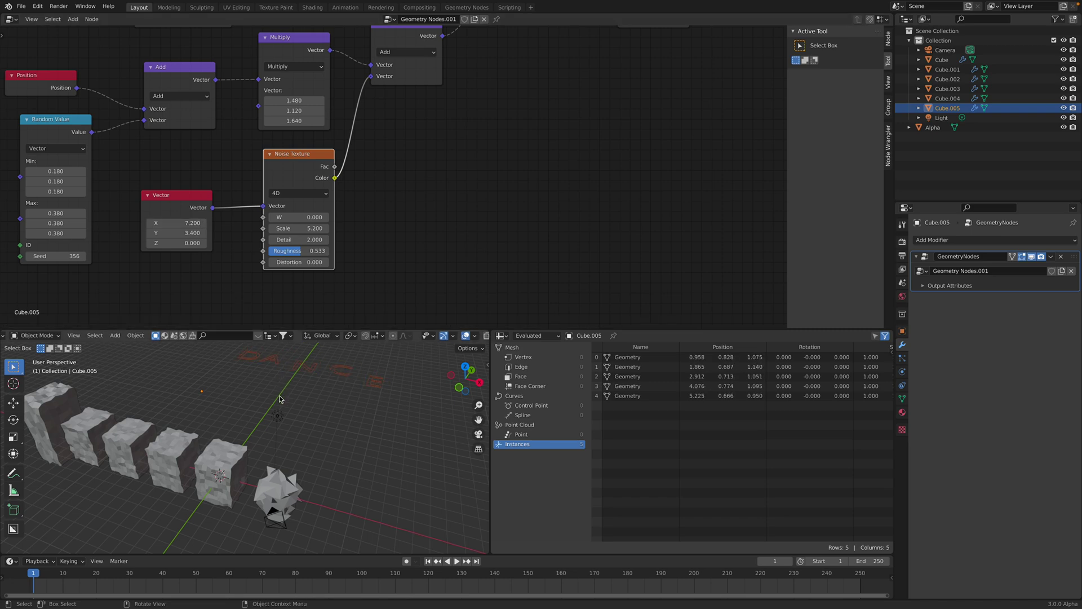
pyautogui.moveTo(282, 399); pyautogui.dragTo(296, 416, button='middle')
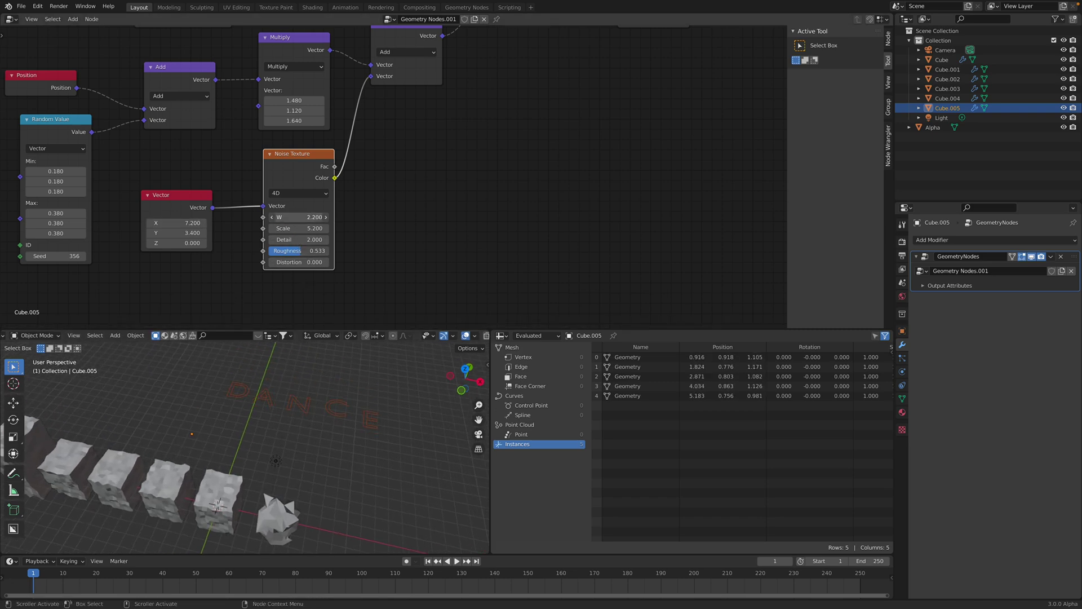
# Step: Remove the Vector node, feed Position into Noise Texture's Vector input instead, and set W to 14.400
pyautogui.moveTo(176, 200); pyautogui.dragTo(198, 190)
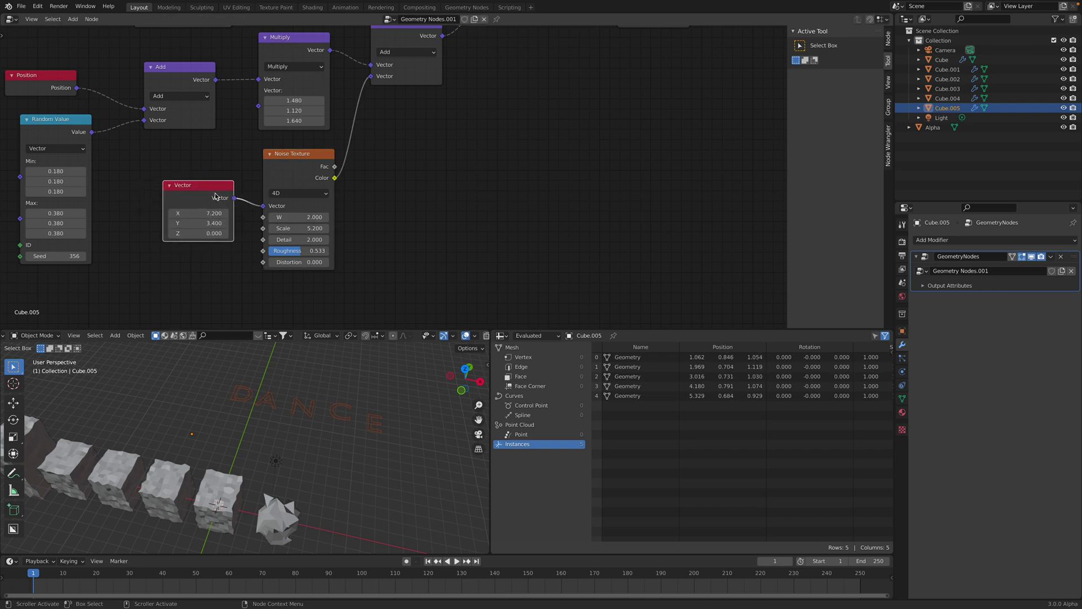
pyautogui.press('x')
pyautogui.moveTo(163, 163); pyautogui.dragTo(198, 164, button='middle')
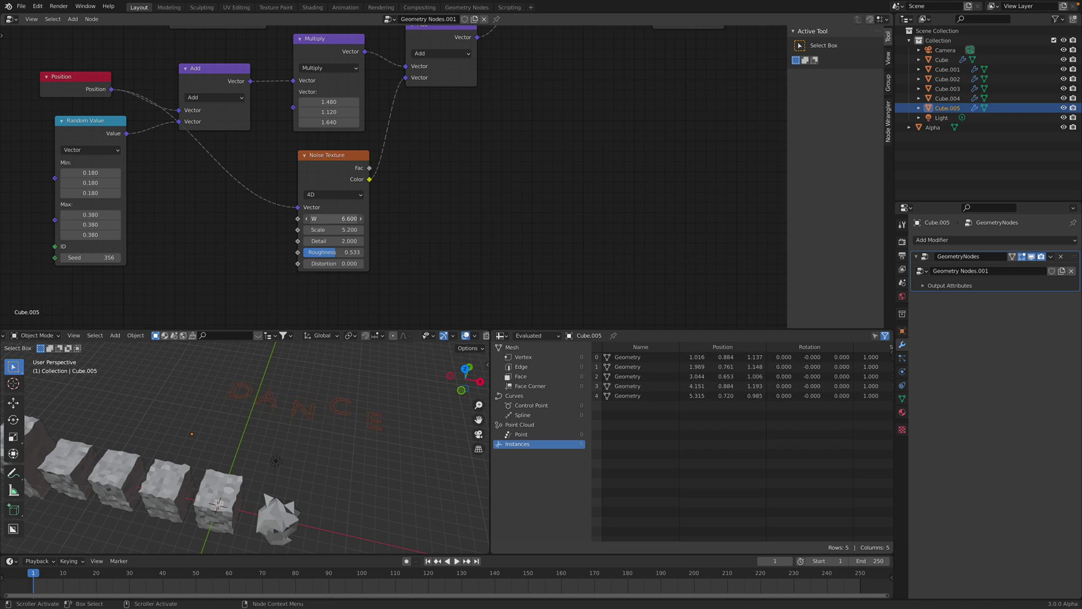
pyautogui.moveTo(290, 380); pyautogui.dragTo(311, 428, button='middle')
pyautogui.scroll(1, 316, 379)
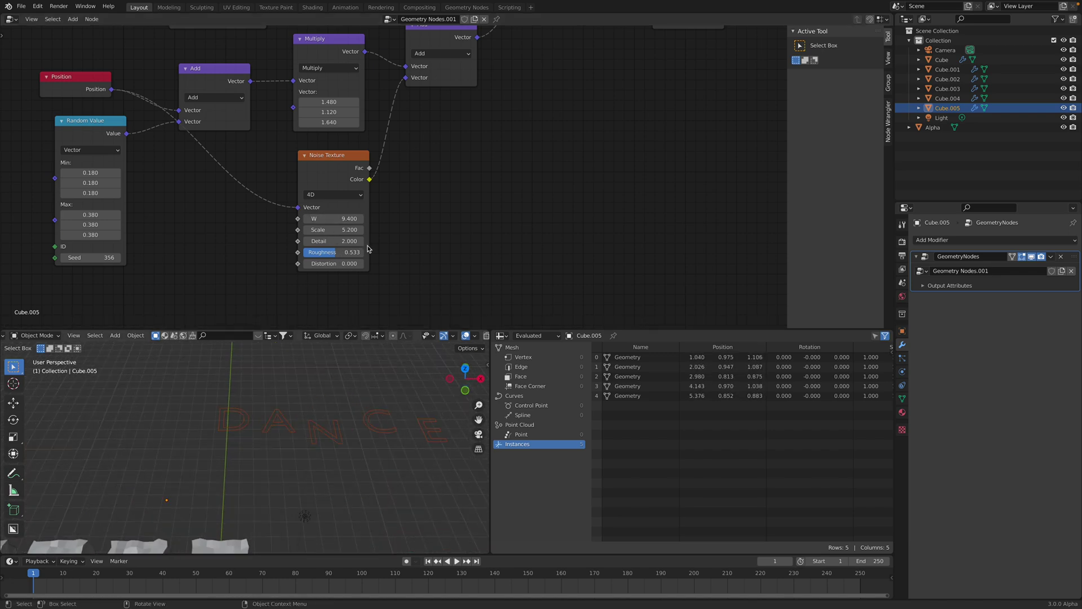
pyautogui.moveTo(332, 218); pyautogui.dragTo(361, 218)
# Step: Make room before Group Output and insert a Curve Fill node between Set Position and Group Output
pyautogui.moveTo(606, 82); pyautogui.dragTo(525, 247, button='middle')
pyautogui.moveTo(605, 162); pyautogui.dragTo(689, 162)
pyautogui.moveTo(562, 152); pyautogui.dragTo(512, 133, button='middle')
pyautogui.hotkey('shift', 'a')
pyautogui.click(522, 153)
pyautogui.press('Return')
pyautogui.click(523, 152)
# Step: Add a Solidify modifier with thickness 0.084 m to the DANCE text, save the file and shift Group Output slightly
pyautogui.moveTo(321, 369); pyautogui.dragTo(305, 369, button='middle')
pyautogui.moveTo(426, 239); pyautogui.dragTo(426, 195, button='middle')
pyautogui.click(979, 240)
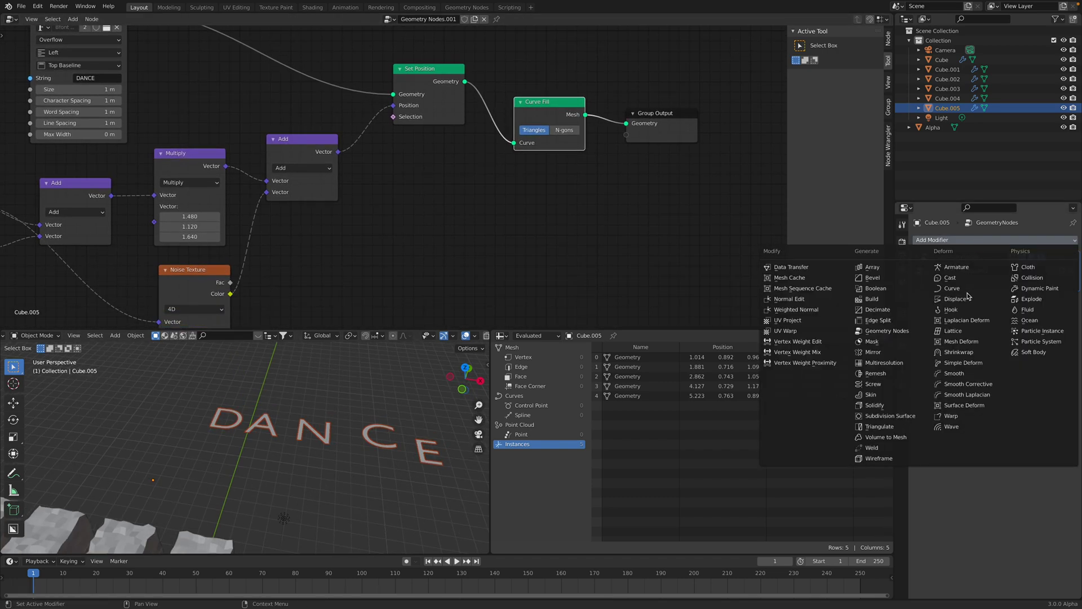
pyautogui.click(921, 405)
pyautogui.moveTo(997, 322); pyautogui.dragTo(1032, 322)
pyautogui.click(1062, 263)
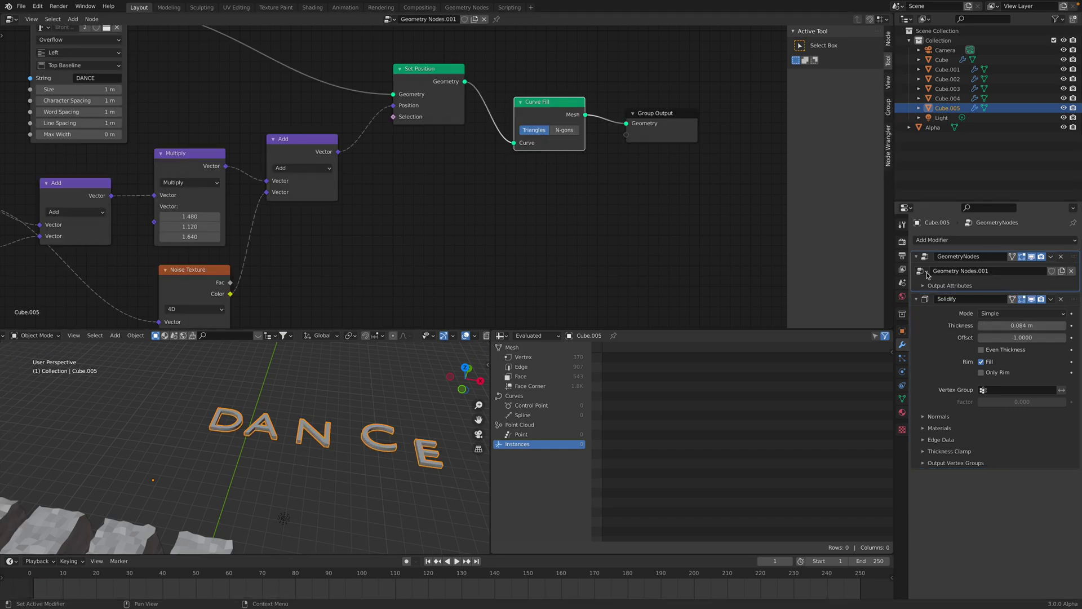
pyautogui.hotkey('ctrl', 's')
pyautogui.moveTo(655, 115); pyautogui.dragTo(668, 124)
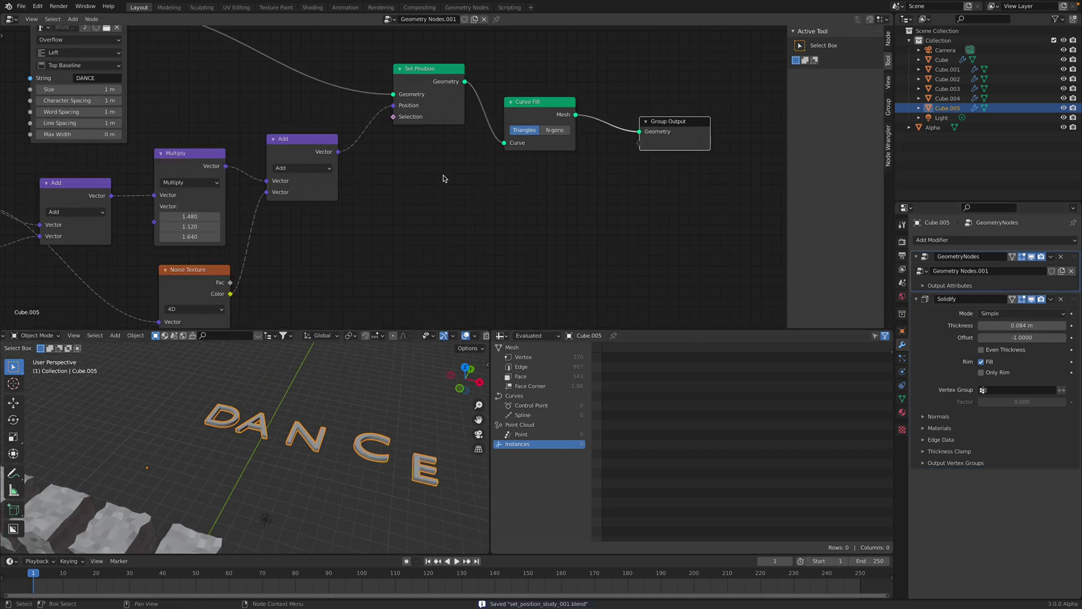
# Step: Set Noise Texture's scale to 0.600 and W to 42.400
pyautogui.moveTo(385, 183); pyautogui.dragTo(434, 145, button='middle')
pyautogui.scroll(-2, 427, 161)
pyautogui.moveTo(268, 261); pyautogui.dragTo(278, 242, button='middle')
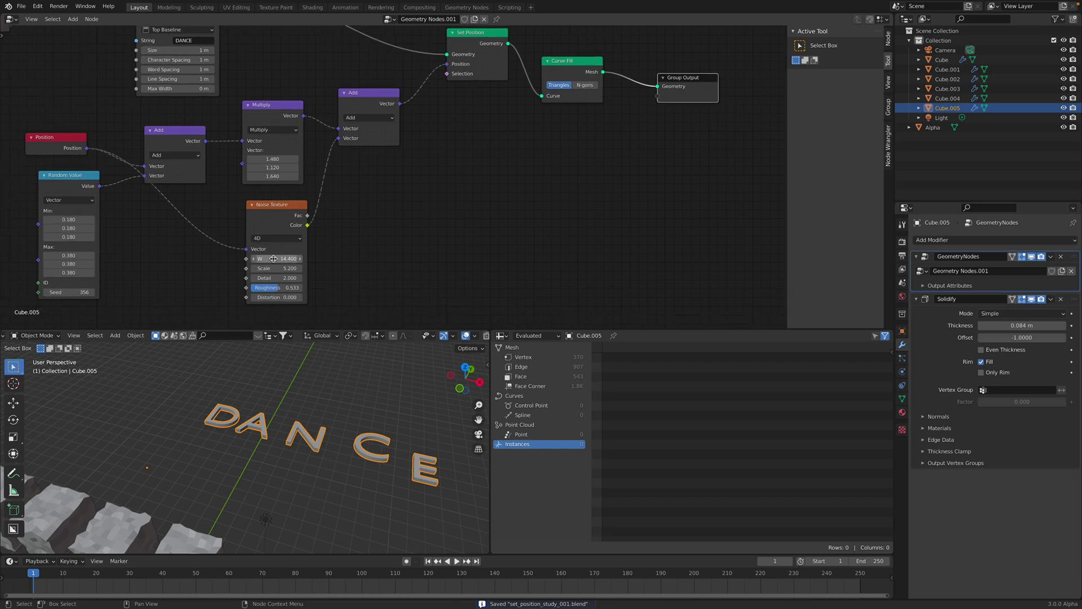
pyautogui.moveTo(277, 259); pyautogui.dragTo(300, 258)
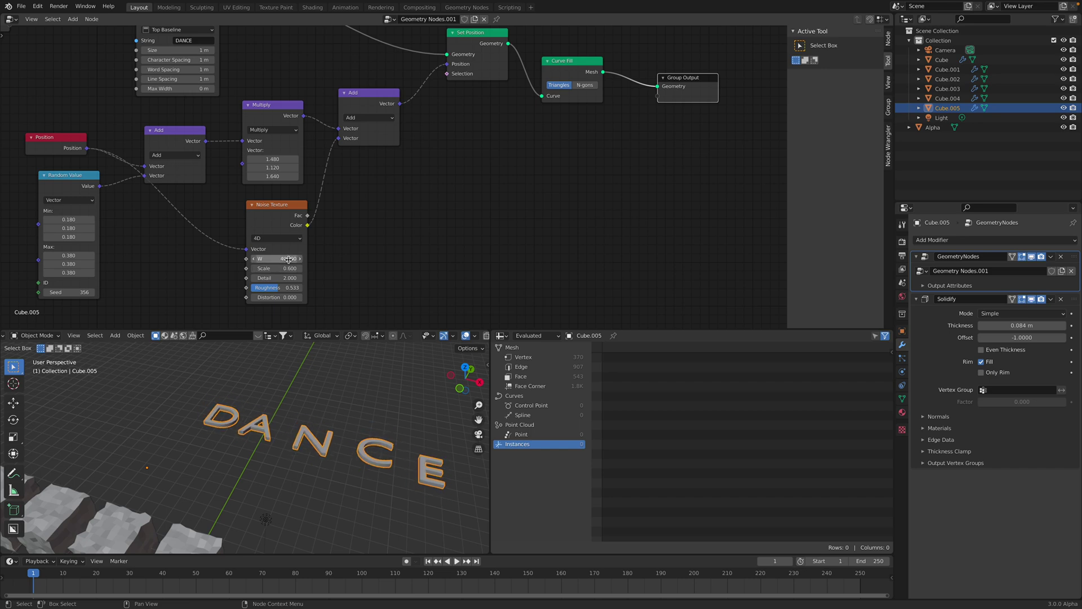
pyautogui.moveTo(301, 382); pyautogui.dragTo(344, 399, button='middle')
pyautogui.scroll(1, 344, 399)
pyautogui.moveTo(285, 260); pyautogui.dragTo(314, 258)
# Step: Add a Value node driven by #frame, placed before Noise Texture, and play the animation
pyautogui.moveTo(179, 270); pyautogui.dragTo(202, 248, button='middle')
pyautogui.hotkey('shift', 'a')
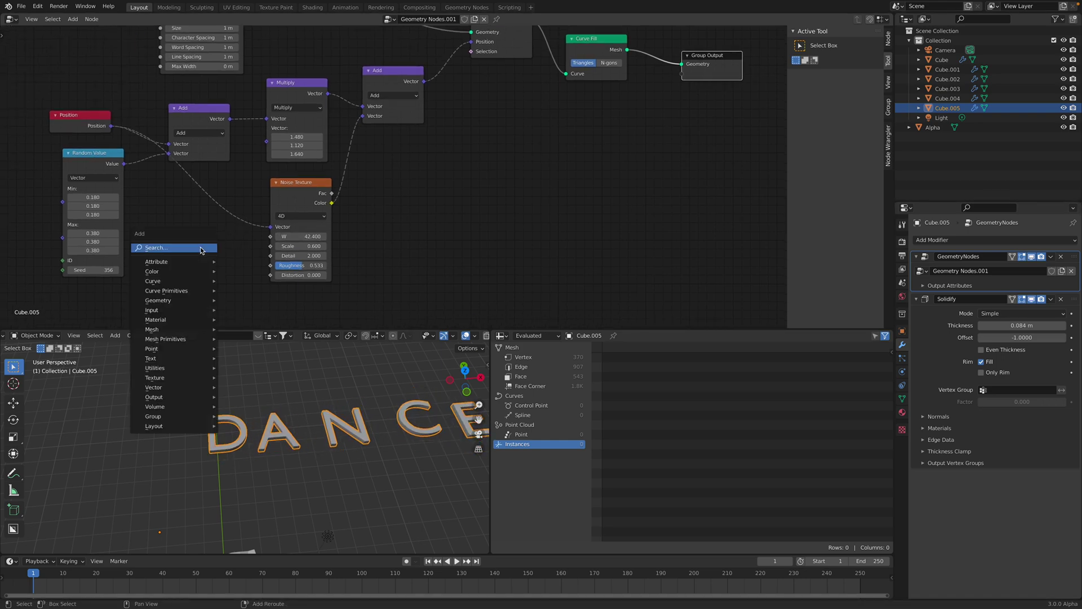
pyautogui.click(202, 248)
pyautogui.press('Return')
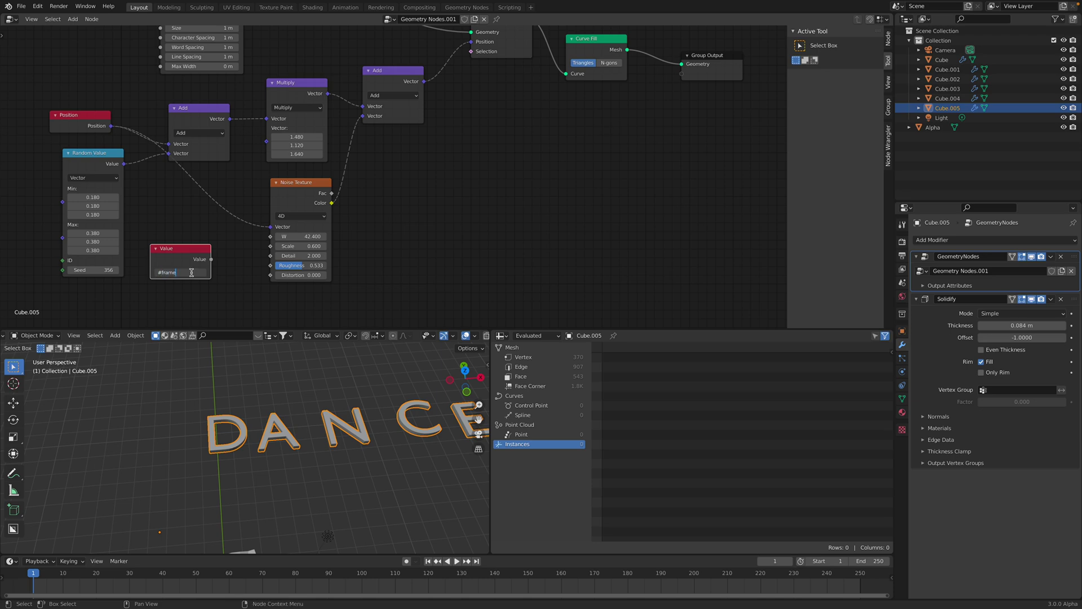
pyautogui.press('space')
# Step: Insert a Math node between Value and Noise Texture's W, set to Multiply by 0.040
pyautogui.moveTo(269, 244); pyautogui.dragTo(232, 233)
pyautogui.write('math')
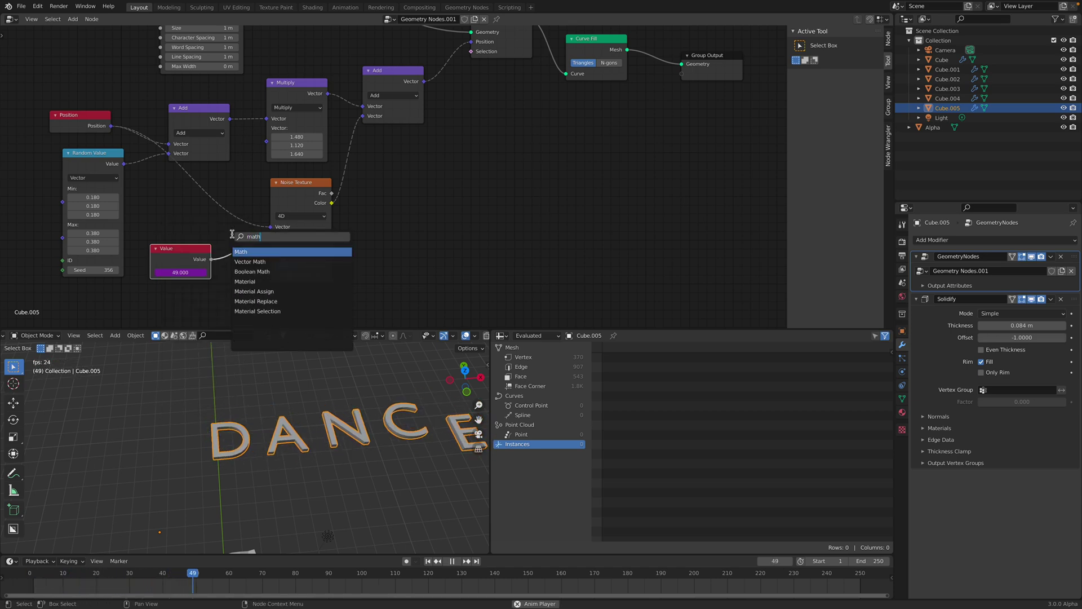
pyautogui.press('Return')
pyautogui.click(233, 235)
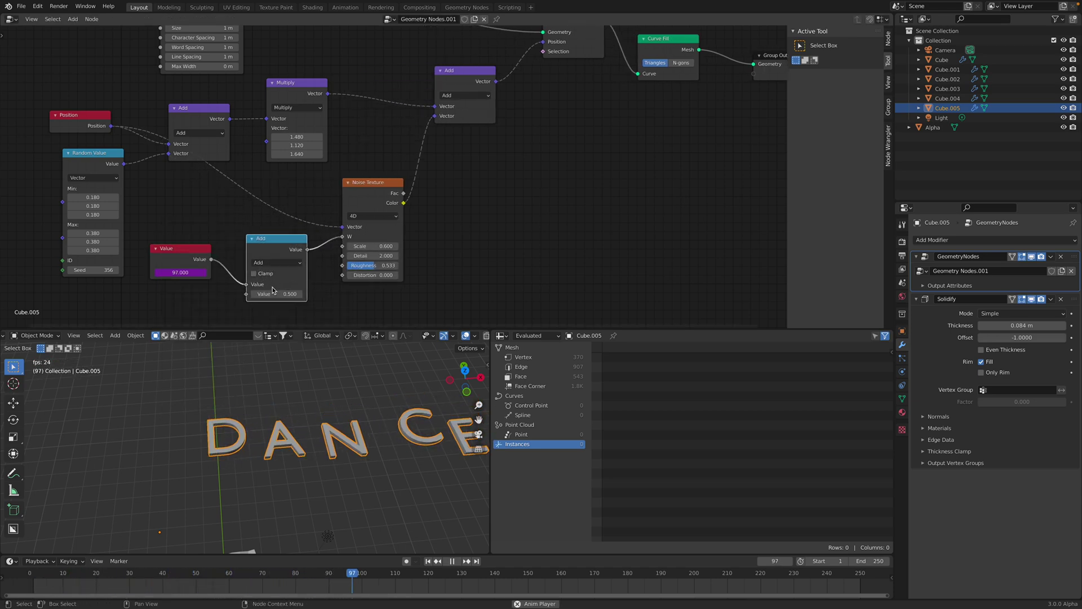
pyautogui.click(273, 262)
pyautogui.click(274, 306)
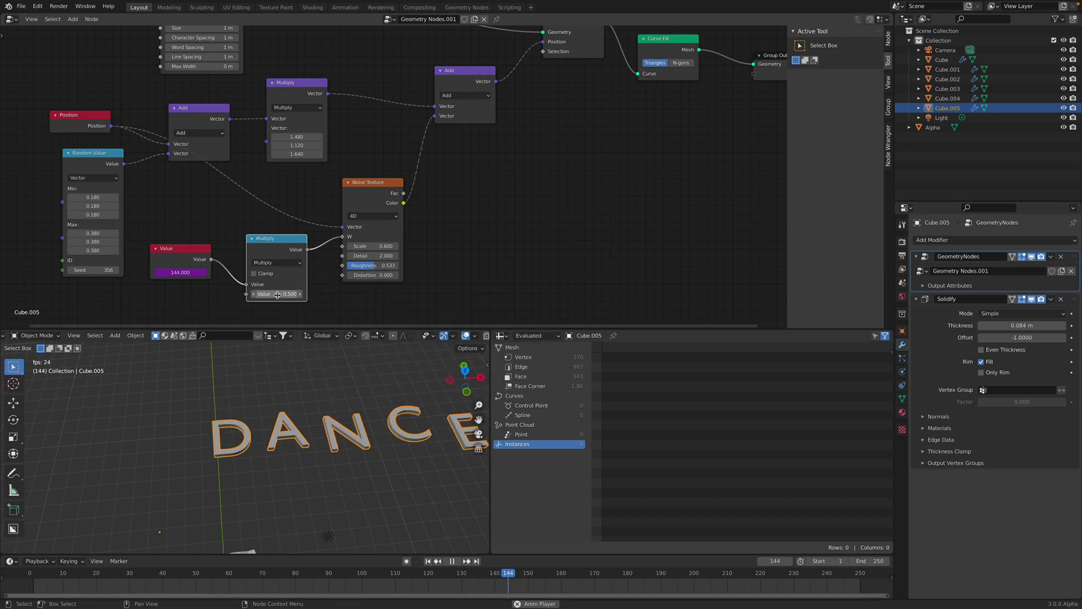
pyautogui.moveTo(277, 295); pyautogui.dragTo(252, 294)
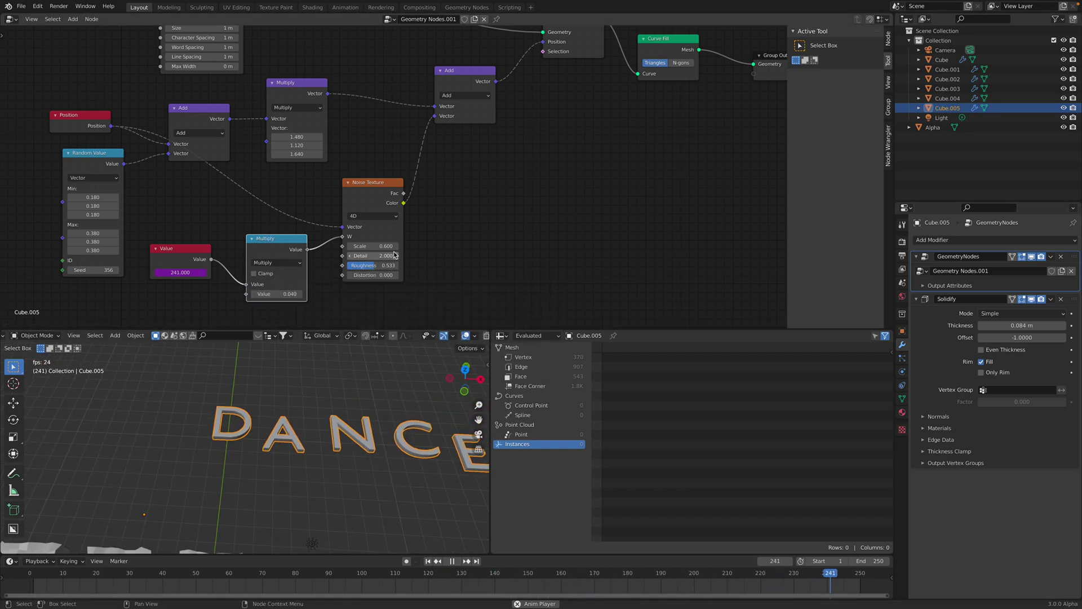
# Step: Set Noise Texture's scale to 2.000, shift the node slightly, stop the playback and save the file
pyautogui.moveTo(391, 247)
pyautogui.mouseDown()
pyautogui.moveTo(426, 247)
pyautogui.moveTo(398, 246)
pyautogui.mouseUp()
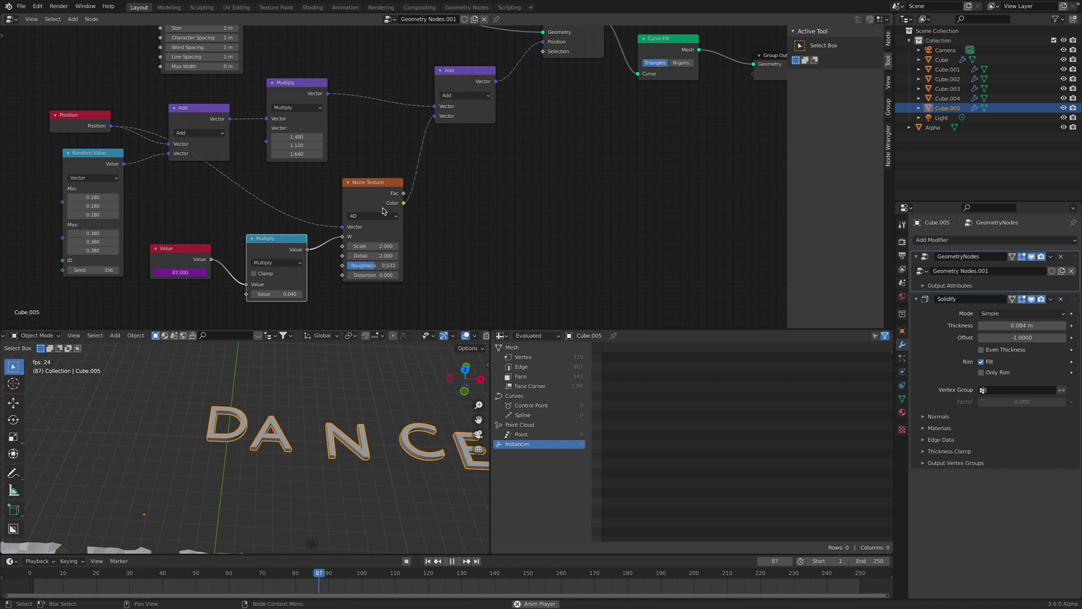
pyautogui.moveTo(379, 198); pyautogui.dragTo(394, 185)
pyautogui.moveTo(487, 257); pyautogui.dragTo(457, 256, button='middle')
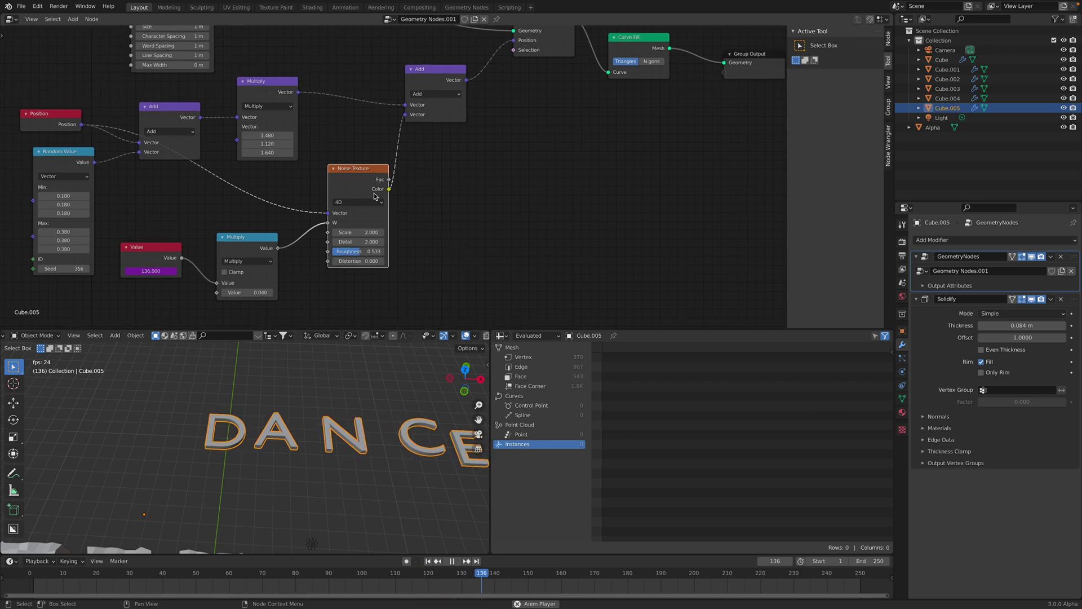
pyautogui.moveTo(363, 384); pyautogui.dragTo(343, 387, button='middle')
pyautogui.press('space')
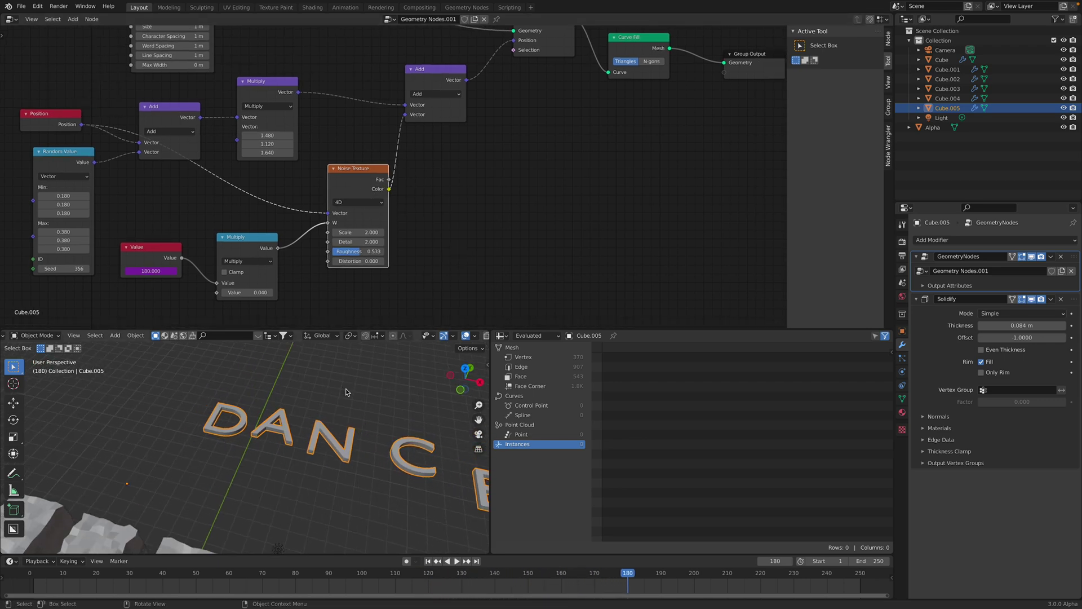
pyautogui.hotkey('ctrl', 's')
# Step: Set Noise Texture's distortion to 1.000, save the file, and preview the animated text before stopping playback
pyautogui.press('space')
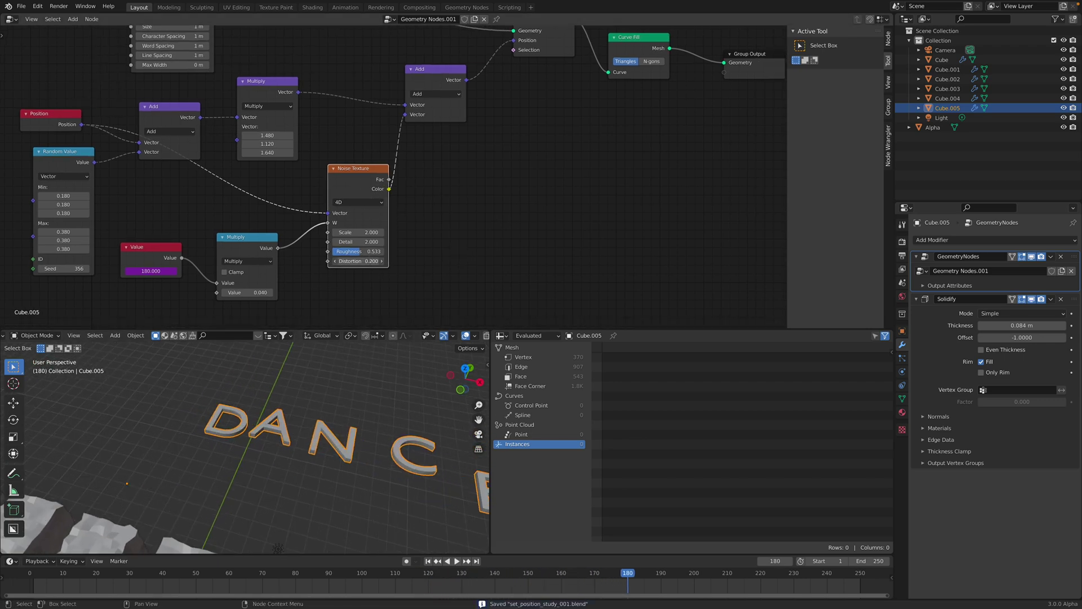
pyautogui.click(369, 260)
pyautogui.write('1')
pyautogui.press('Return')
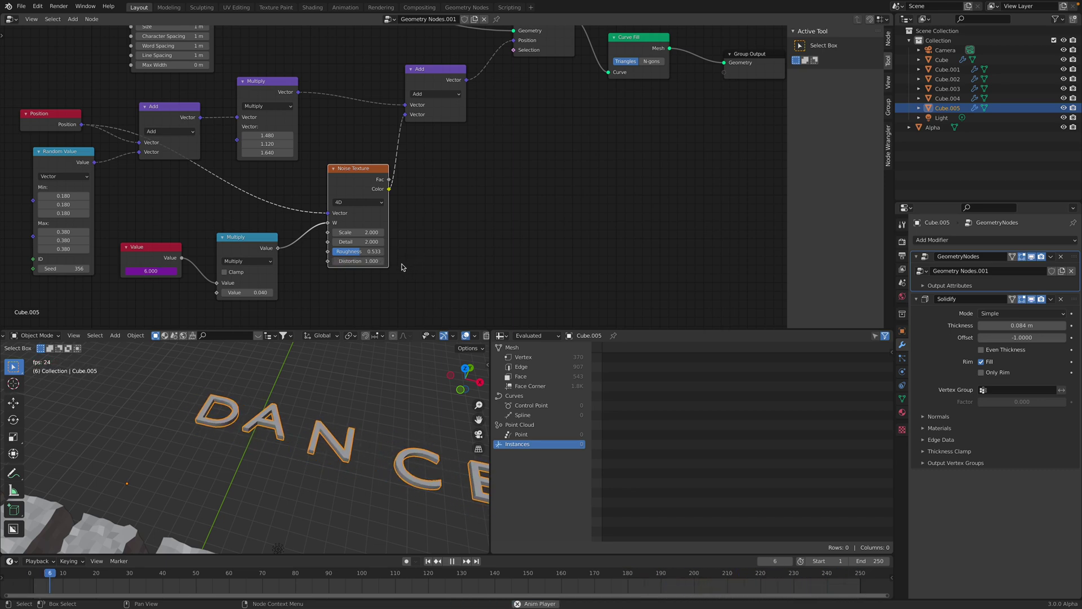
pyautogui.hotkey('ctrl', 's')
pyautogui.click(331, 411)
pyautogui.scroll(-1, 332, 408)
pyautogui.press('space')
pyautogui.keyDown('shift'); pyautogui.moveTo(333, 400); pyautogui.dragTo(346, 377, button='middle'); pyautogui.keyUp('shift')
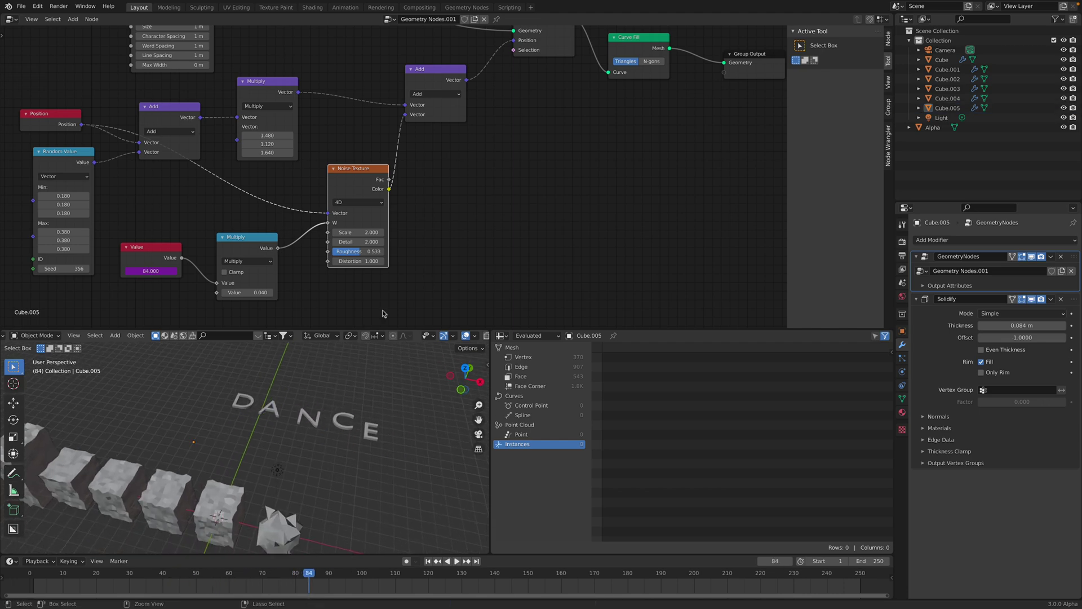
# Step: Move the String to Curves node closer to Set Position, above the Multiply node
pyautogui.scroll(-1, 360, 248)
pyautogui.moveTo(260, 129); pyautogui.dragTo(270, 209, button='middle')
pyautogui.moveTo(227, 97); pyautogui.dragTo(357, 88)
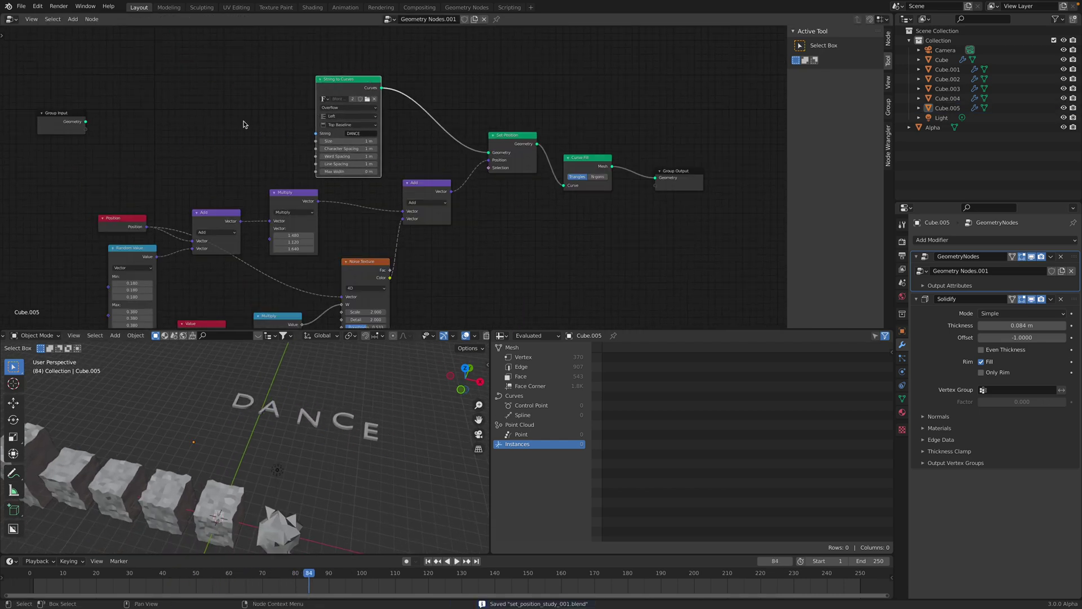
pyautogui.scroll(-2, 406, 155)
pyautogui.moveTo(417, 157); pyautogui.dragTo(407, 129, button='middle')
# Step: Add a plane mesh, move it beyond the end of the DANCE text and enlarge it
pyautogui.moveTo(380, 411); pyautogui.dragTo(364, 406, button='middle')
pyautogui.hotkey('shift', 'a')
pyautogui.moveTo(364, 405)
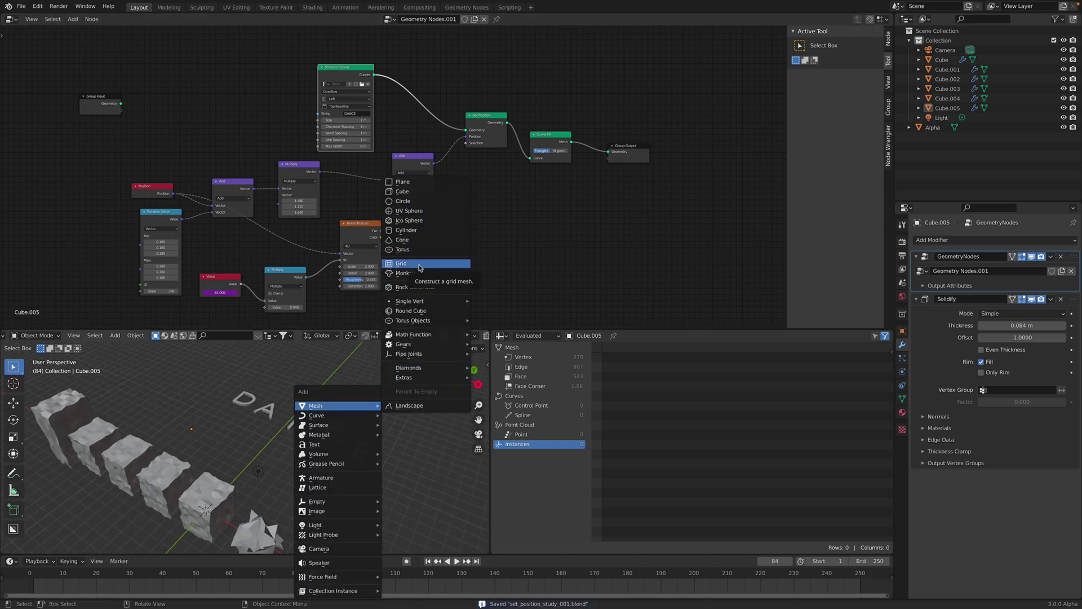
pyautogui.click(403, 182)
pyautogui.moveTo(226, 451); pyautogui.dragTo(265, 445, button='middle')
pyautogui.press('g')
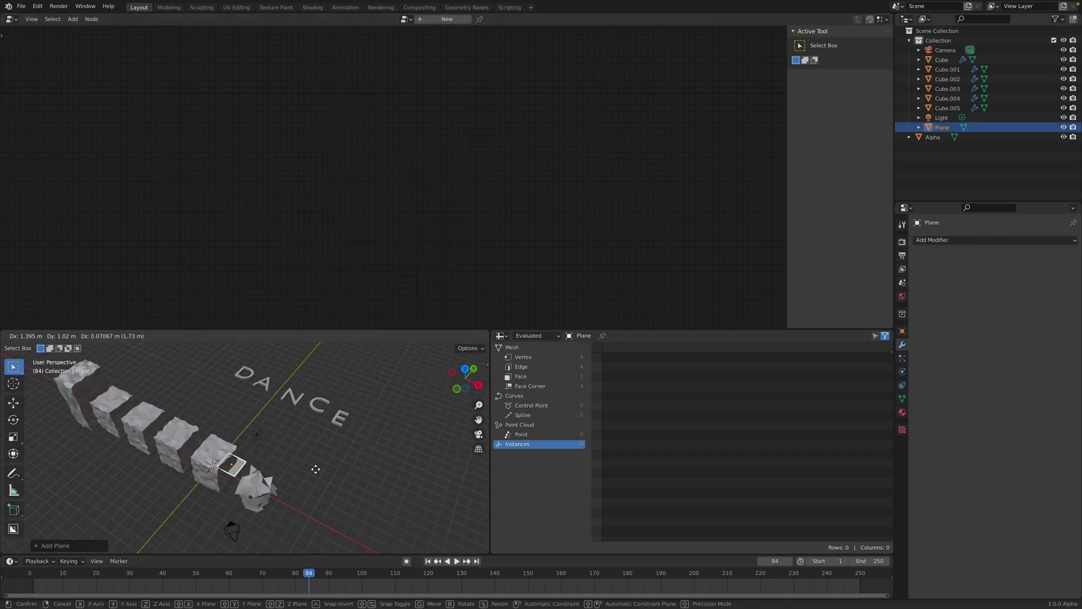
pyautogui.click(482, 448)
pyautogui.press('s')
pyautogui.click(433, 508)
pyautogui.moveTo(316, 422)
pyautogui.mouseDown(button='middle')
pyautogui.moveTo(305, 433)
pyautogui.moveTo(302, 423)
pyautogui.mouseUp(button='middle')
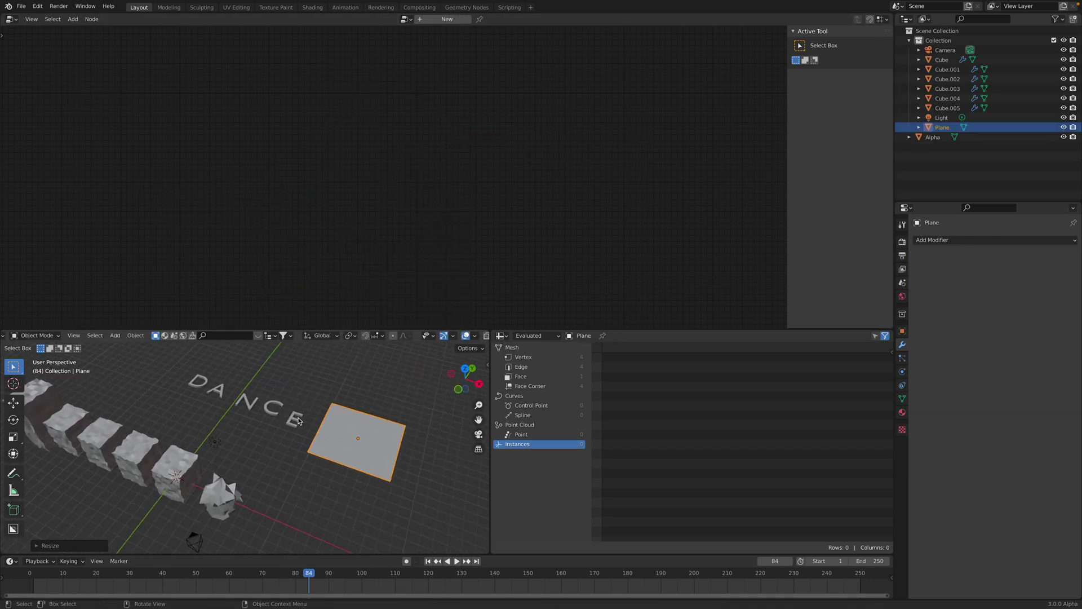
# Step: Give the plane a Geometry Nodes modifier that uses a single-user copy of Geometry Nodes.001
pyautogui.click(299, 420)
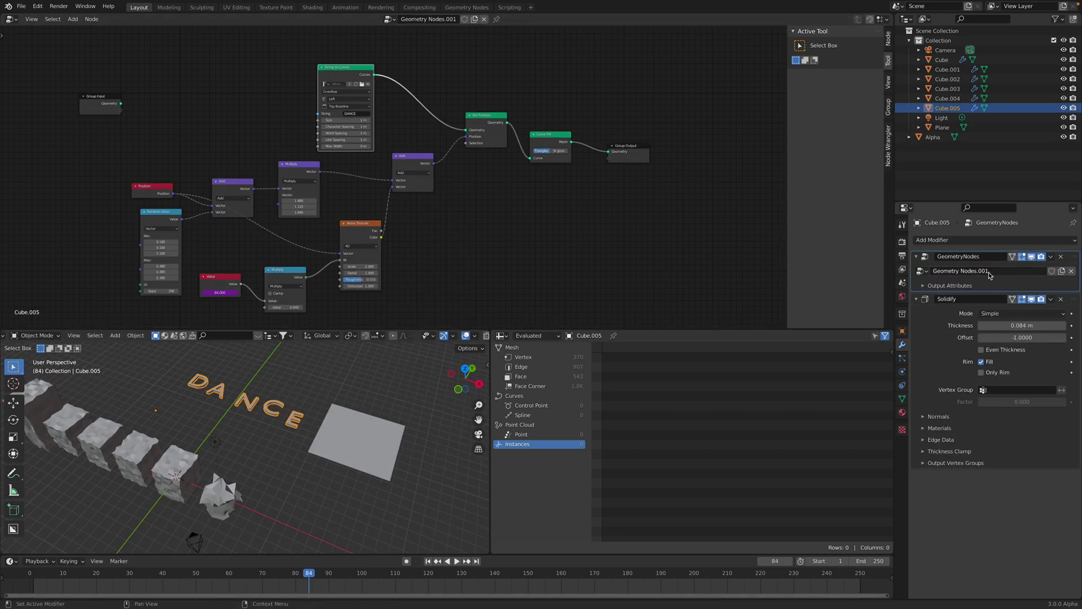
pyautogui.click(942, 128)
pyautogui.click(973, 241)
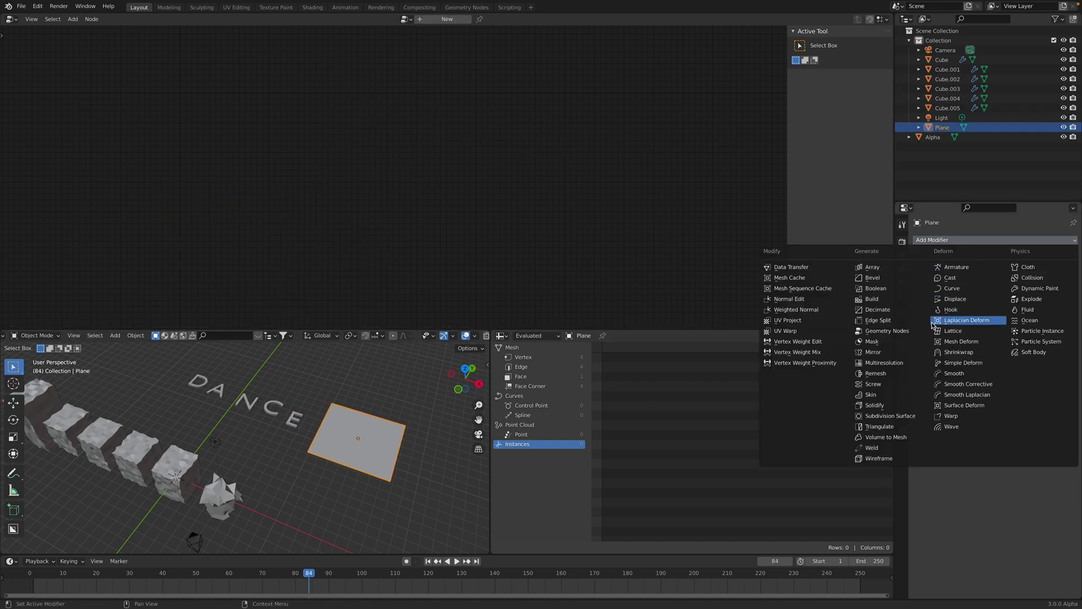
pyautogui.click(904, 332)
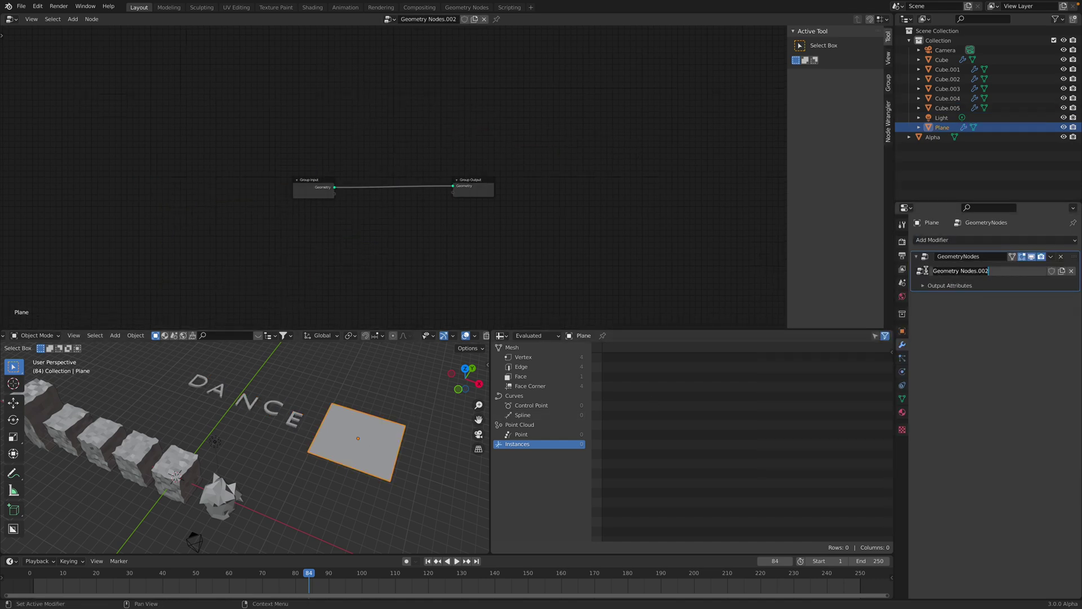
pyautogui.click(921, 271)
pyautogui.click(933, 296)
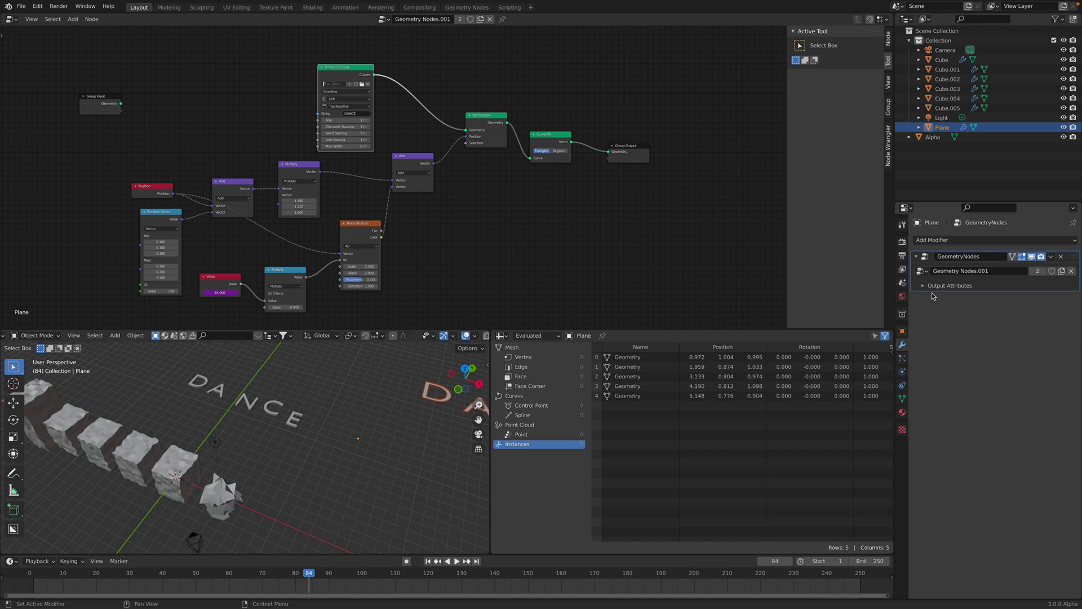
pyautogui.click(1037, 272)
# Step: Delete String to Curves from the plane's node tree and connect Group Input's Geometry to Set Position instead
pyautogui.keyDown('shift'); pyautogui.moveTo(405, 398); pyautogui.dragTo(292, 414, button='middle'); pyautogui.keyUp('shift')
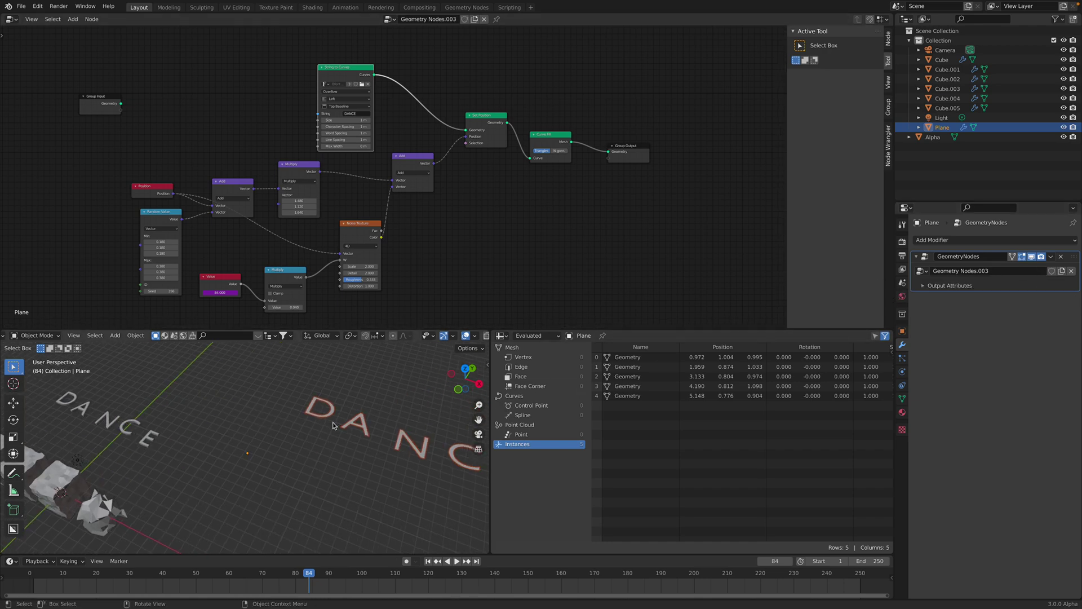
pyautogui.scroll(1, 349, 78)
pyautogui.moveTo(348, 78); pyautogui.dragTo(321, 123, button='middle')
pyautogui.press('x')
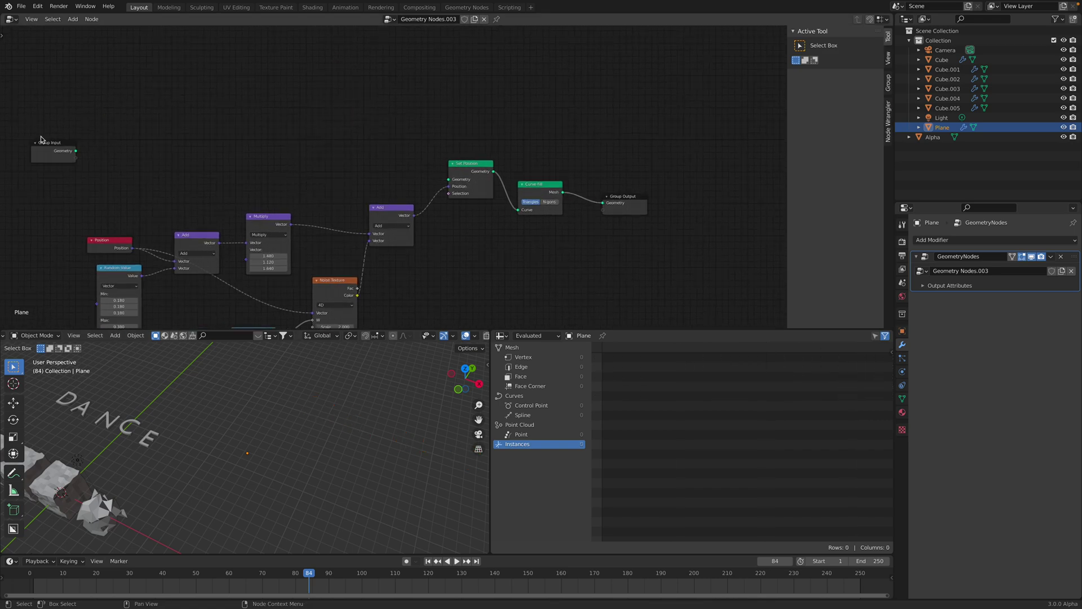
pyautogui.moveTo(41, 139); pyautogui.dragTo(322, 141)
pyautogui.scroll(1, 363, 157)
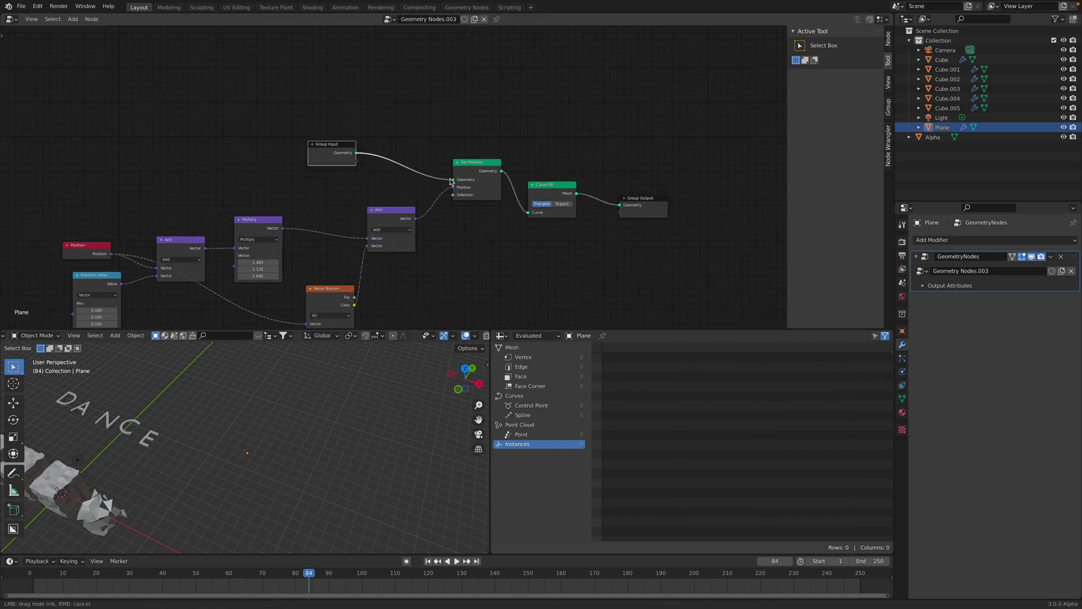
pyautogui.moveTo(450, 179); pyautogui.dragTo(452, 180)
pyautogui.moveTo(340, 378); pyautogui.dragTo(363, 377, button='middle')
pyautogui.moveTo(322, 145); pyautogui.dragTo(293, 131)
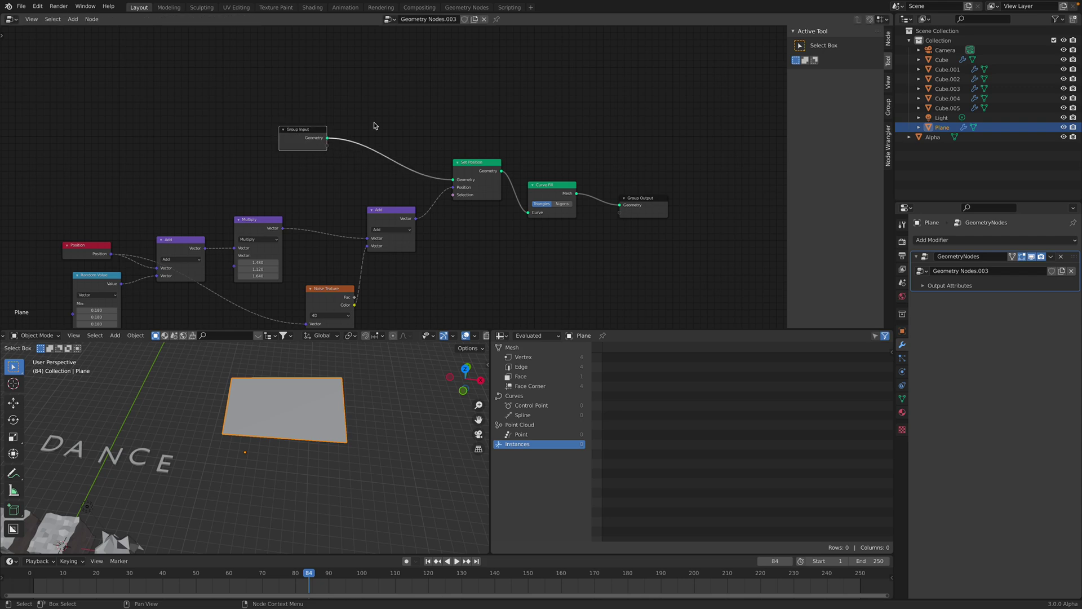
# Step: Insert a Mesh Subdivide node at level 3 between Group Input and Set Position
pyautogui.hotkey('shift', 'a')
pyautogui.click(353, 42)
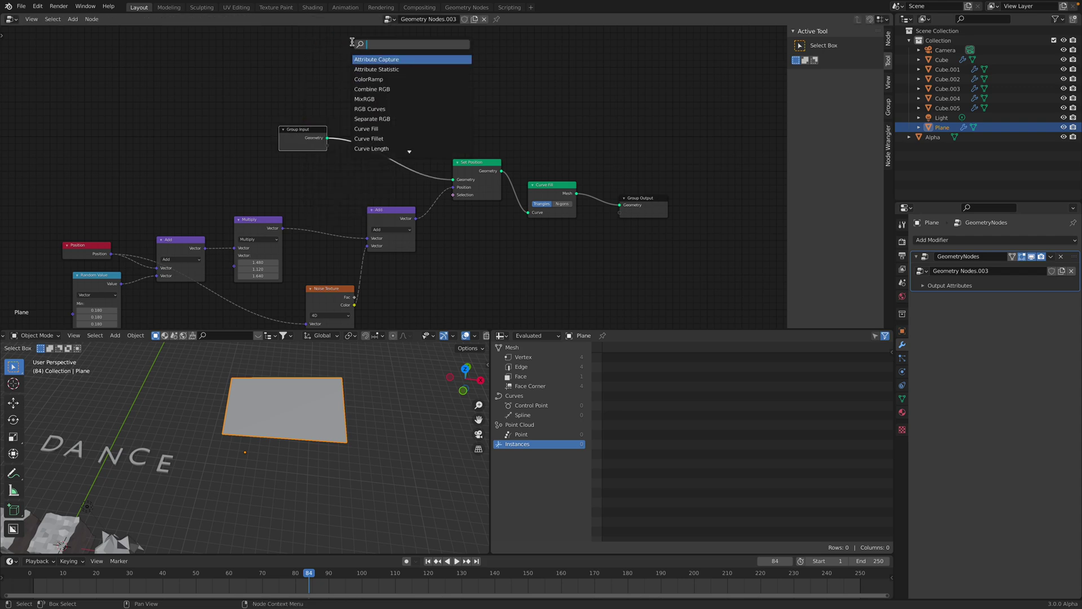
pyautogui.press('Return')
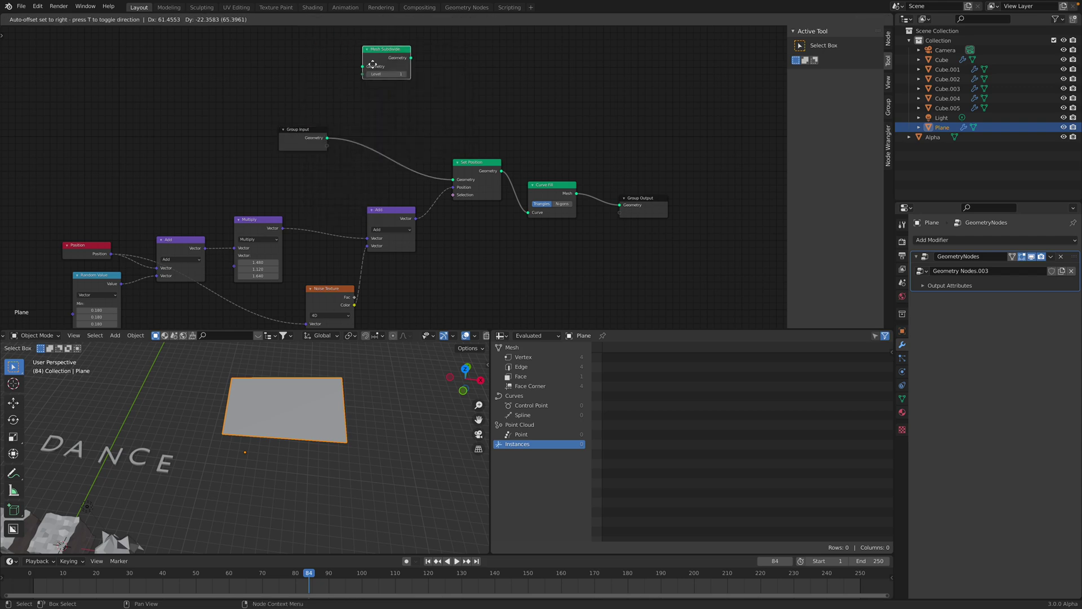
pyautogui.click(374, 146)
pyautogui.click(403, 160)
pyautogui.click(403, 160)
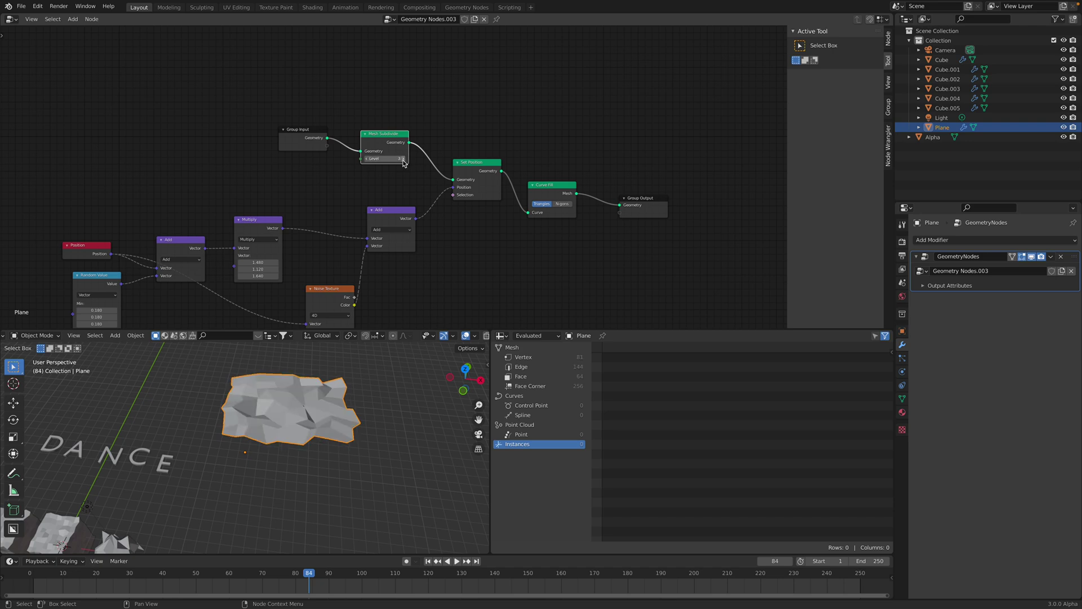
# Step: Play the animation on the displaced plane and set the Mesh Subdivide level to 4
pyautogui.click(403, 159)
pyautogui.click(368, 159)
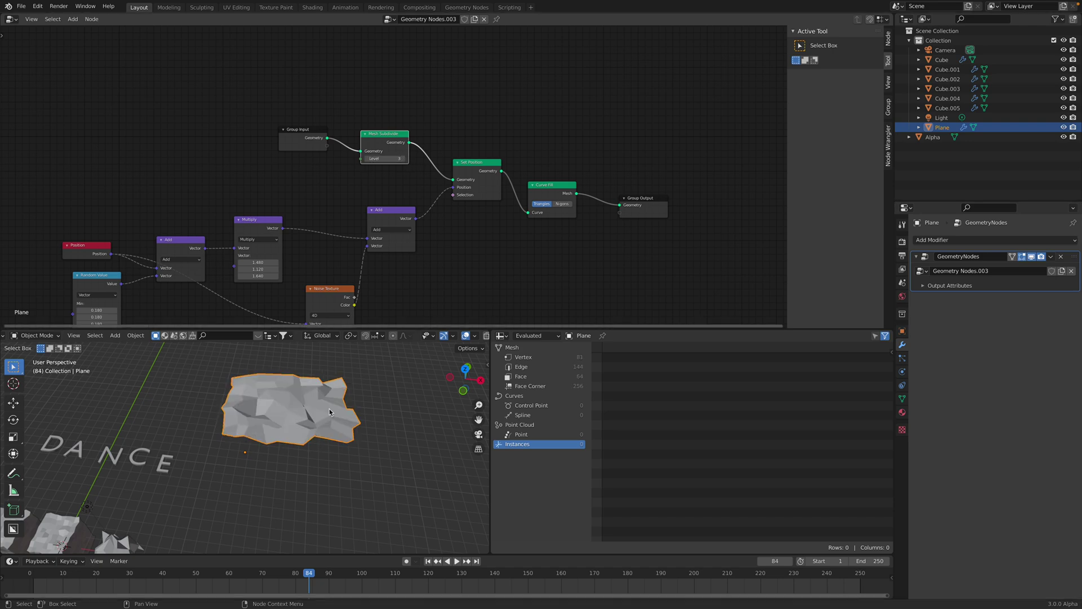
pyautogui.press('space')
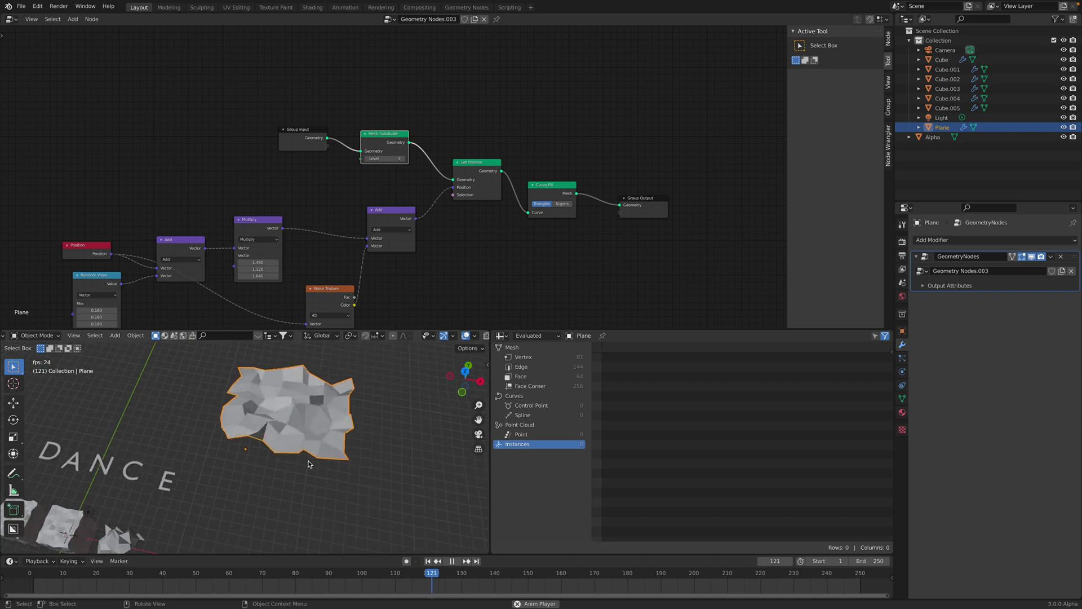
pyautogui.keyDown('shift'); pyautogui.moveTo(325, 450); pyautogui.dragTo(349, 465, button='middle'); pyautogui.keyUp('shift')
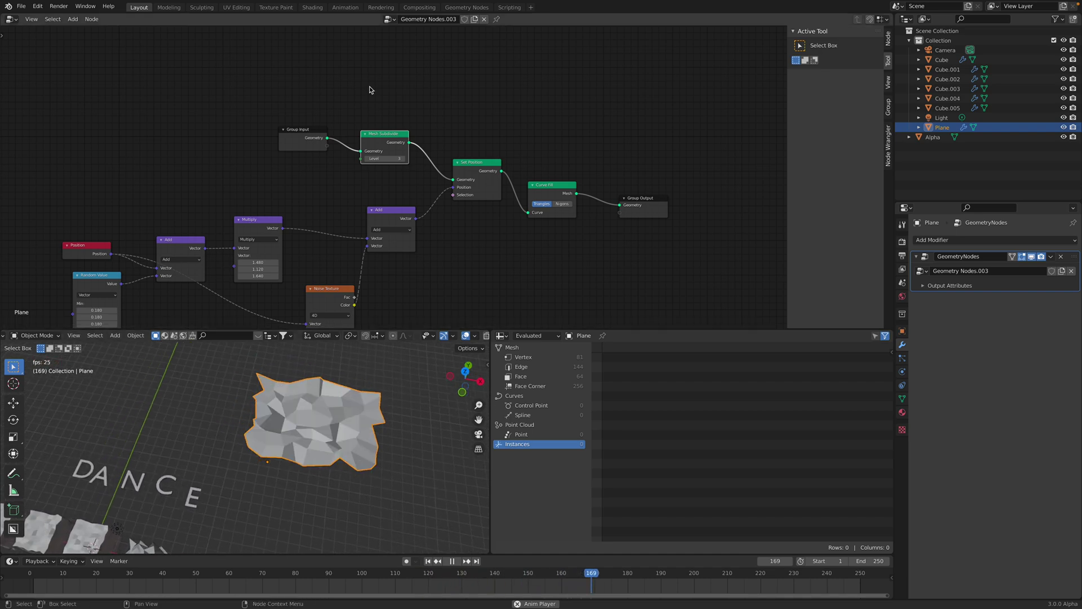
pyautogui.scroll(2, 394, 178)
pyautogui.click(406, 156)
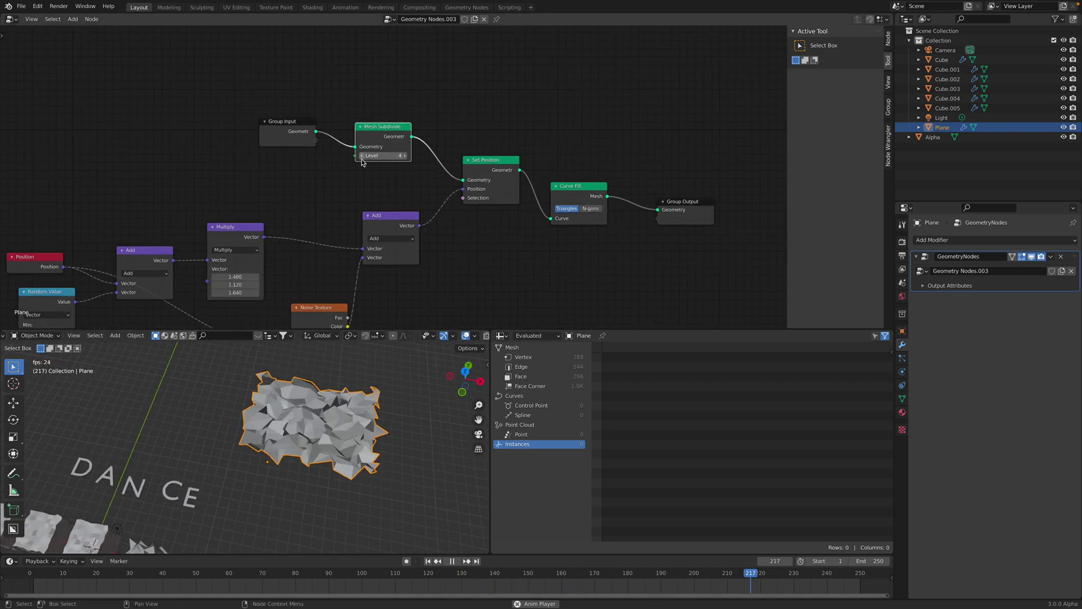
# Step: Spread the plane's Curve Fill, Group Output, Set Position, Add and Multiply nodes farther apart and save the file
pyautogui.moveTo(429, 218); pyautogui.dragTo(413, 192, button='middle')
pyautogui.moveTo(401, 201); pyautogui.dragTo(396, 209)
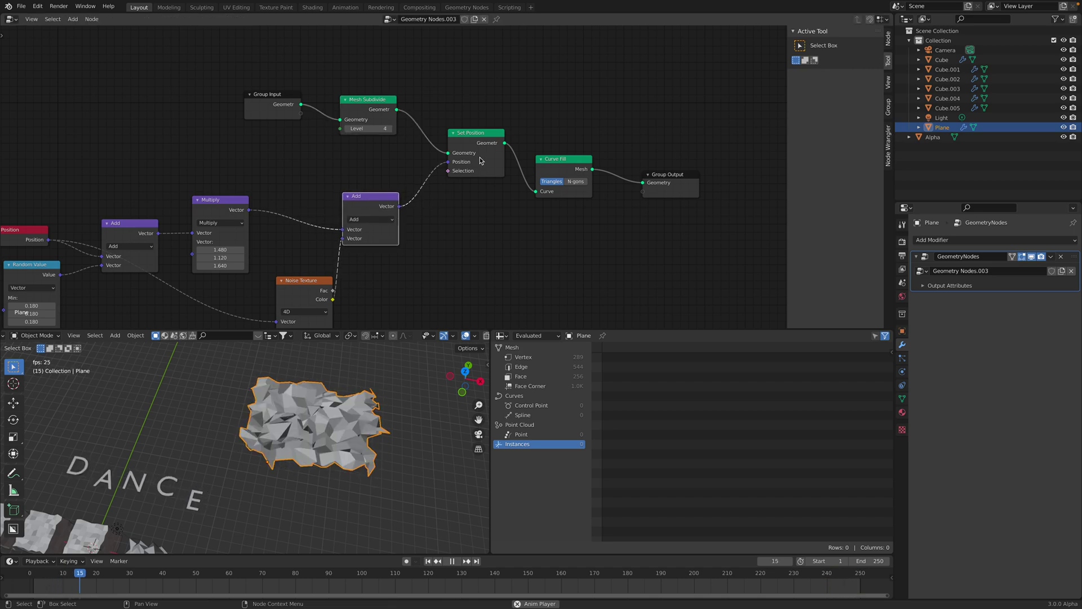
pyautogui.moveTo(577, 162); pyautogui.dragTo(626, 134)
pyautogui.moveTo(677, 185); pyautogui.dragTo(752, 185)
pyautogui.moveTo(616, 129); pyautogui.dragTo(634, 125)
pyautogui.moveTo(479, 134); pyautogui.dragTo(515, 123)
pyautogui.hotkey('ctrl', 's')
pyautogui.click(486, 193)
pyautogui.moveTo(384, 239); pyautogui.dragTo(401, 216, button='middle')
pyautogui.moveTo(394, 203); pyautogui.dragTo(429, 207)
pyautogui.moveTo(424, 195); pyautogui.dragTo(417, 188, button='middle')
pyautogui.scroll(1, 416, 188)
pyautogui.moveTo(217, 186); pyautogui.dragTo(271, 151)
# Step: Try a duplicate vector Multiply node between Add and Set Position with X and Y at 0 and then 2, and remove it
pyautogui.hotkey('shift', 'd')
pyautogui.click(501, 148)
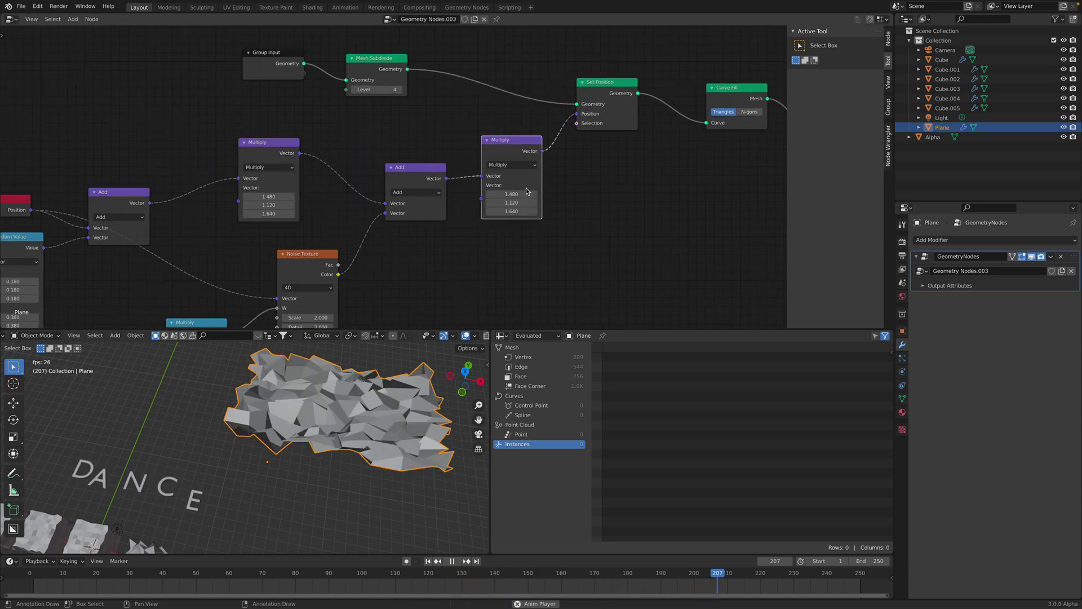
pyautogui.moveTo(517, 194); pyautogui.dragTo(517, 199)
pyautogui.write('0')
pyautogui.press('Return')
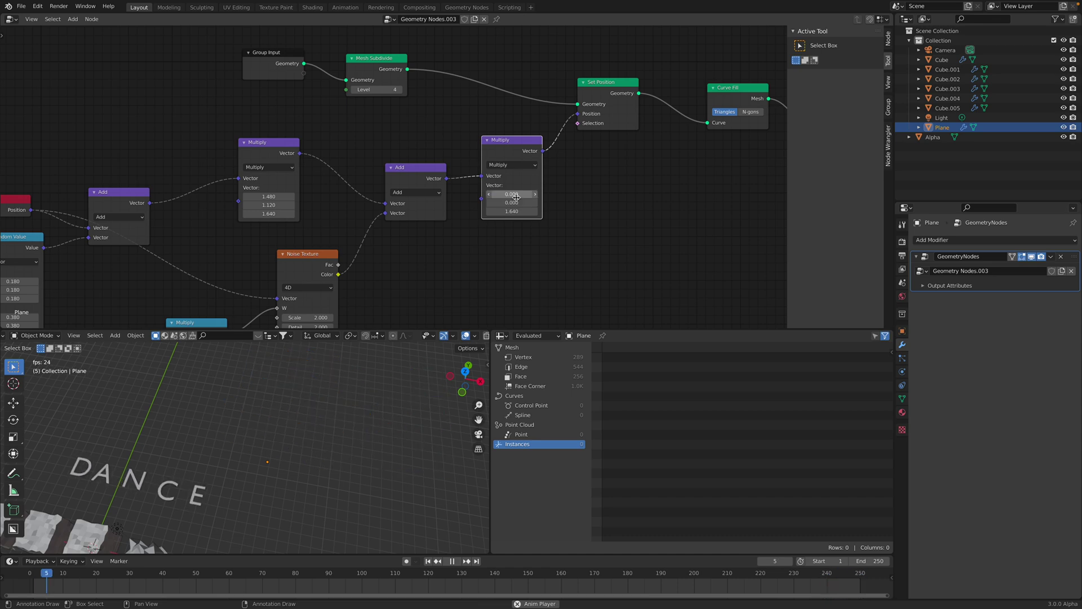
pyautogui.moveTo(512, 194); pyautogui.dragTo(568, 202)
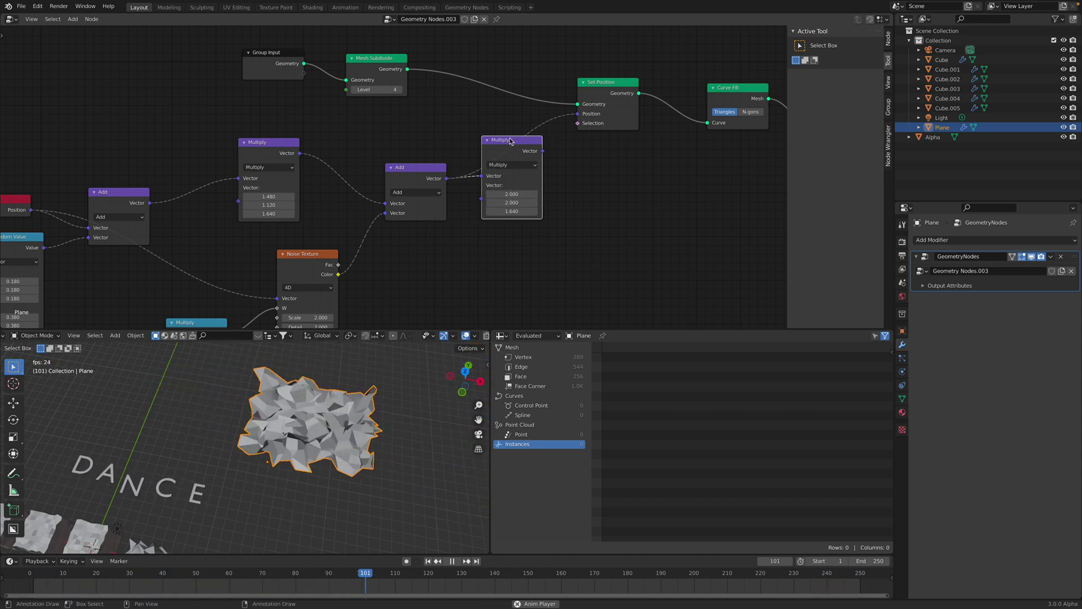
pyautogui.hotkey('ctrl', 'x')
# Step: Stop playback and insert a Separate XYZ node on the link from the Noise Texture's Color output to Add
pyautogui.moveTo(394, 200); pyautogui.dragTo(464, 151, button='middle')
pyautogui.moveTo(402, 218); pyautogui.dragTo(383, 220)
pyautogui.moveTo(394, 213); pyautogui.dragTo(396, 176, button='middle')
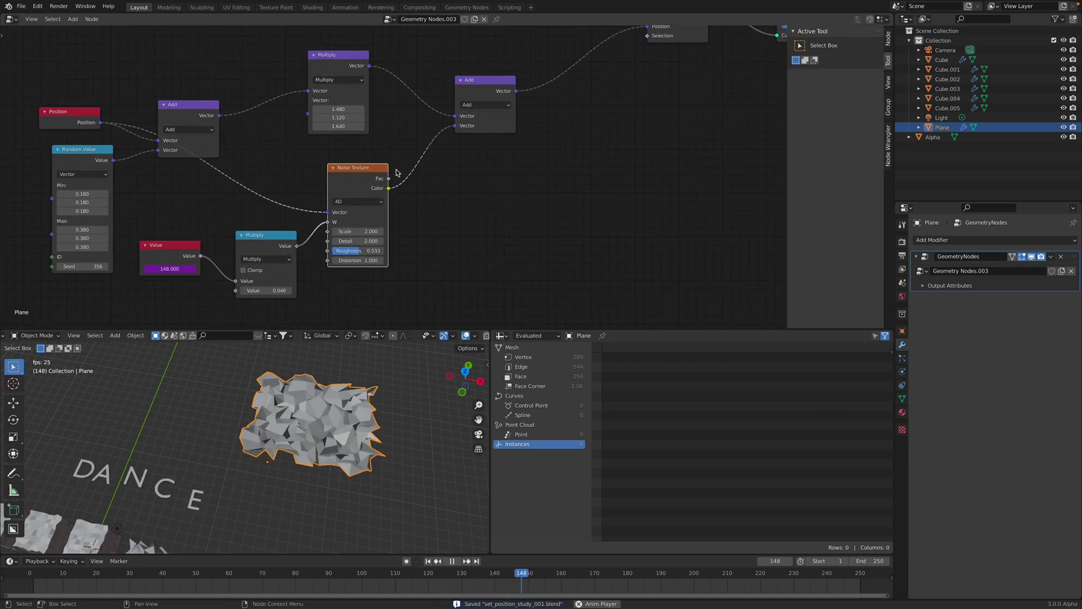
pyautogui.press('space')
pyautogui.hotkey('shift', 'a')
pyautogui.click(427, 185)
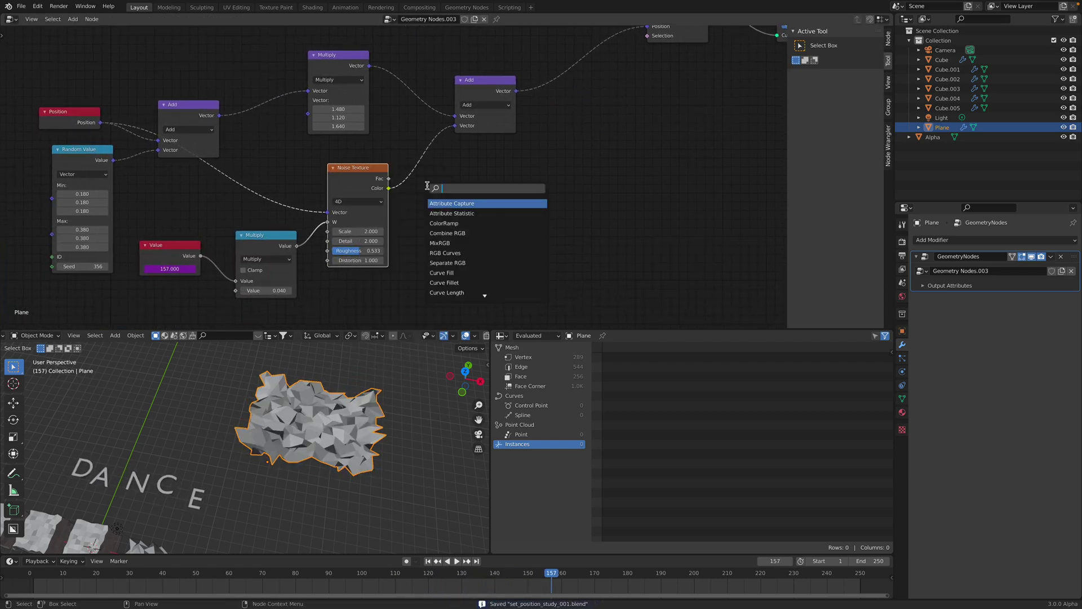
pyautogui.press('Return')
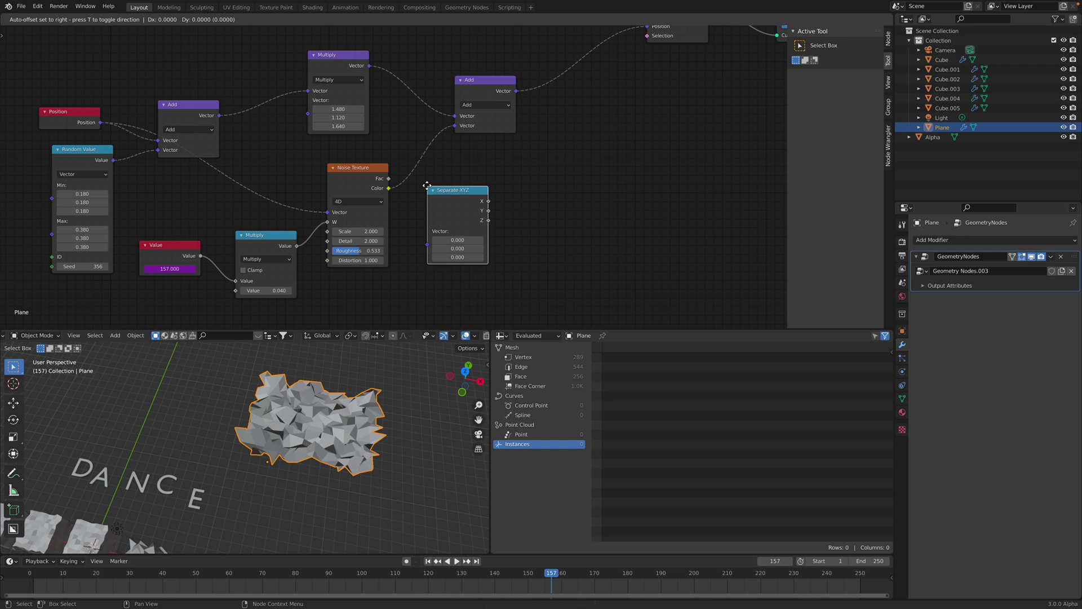
pyautogui.click(427, 186)
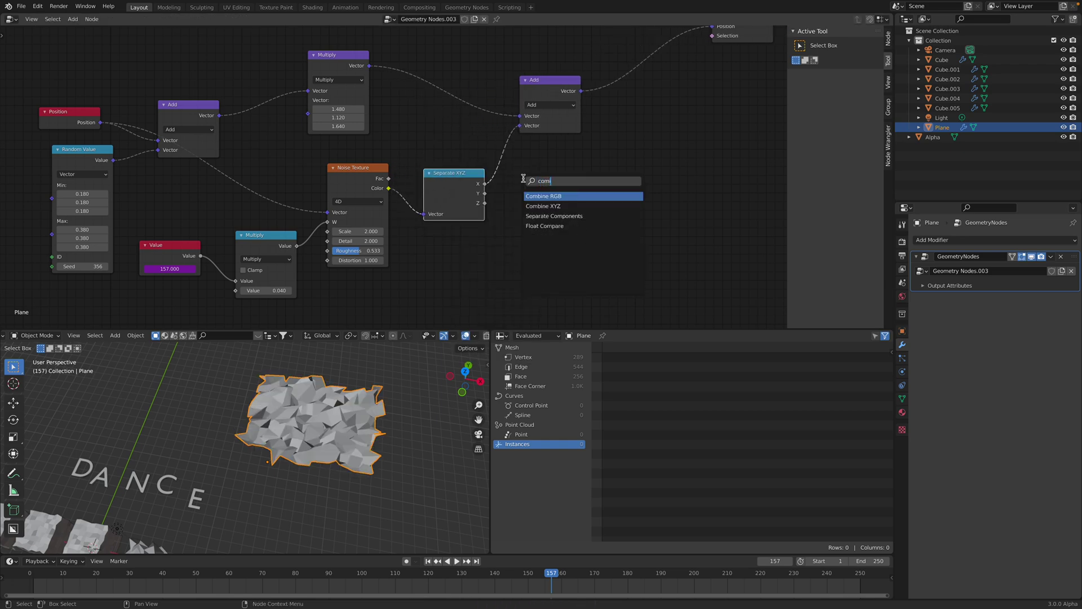
# Step: Insert a Combine XYZ node between Separate XYZ and Add, link only Z to Z, and play the animation
pyautogui.click(520, 143)
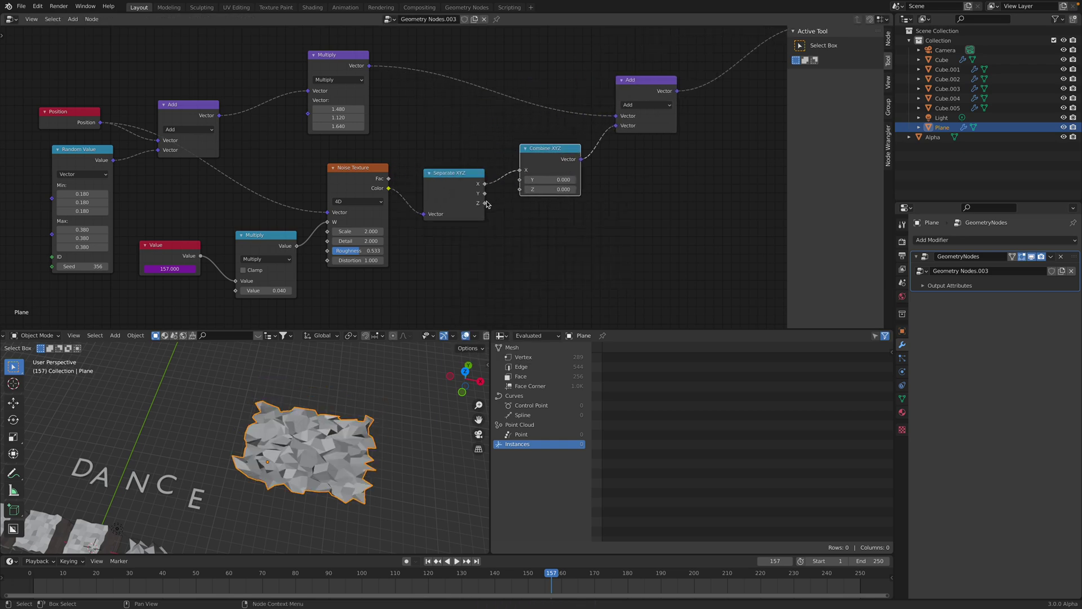
pyautogui.moveTo(522, 192); pyautogui.dragTo(503, 177)
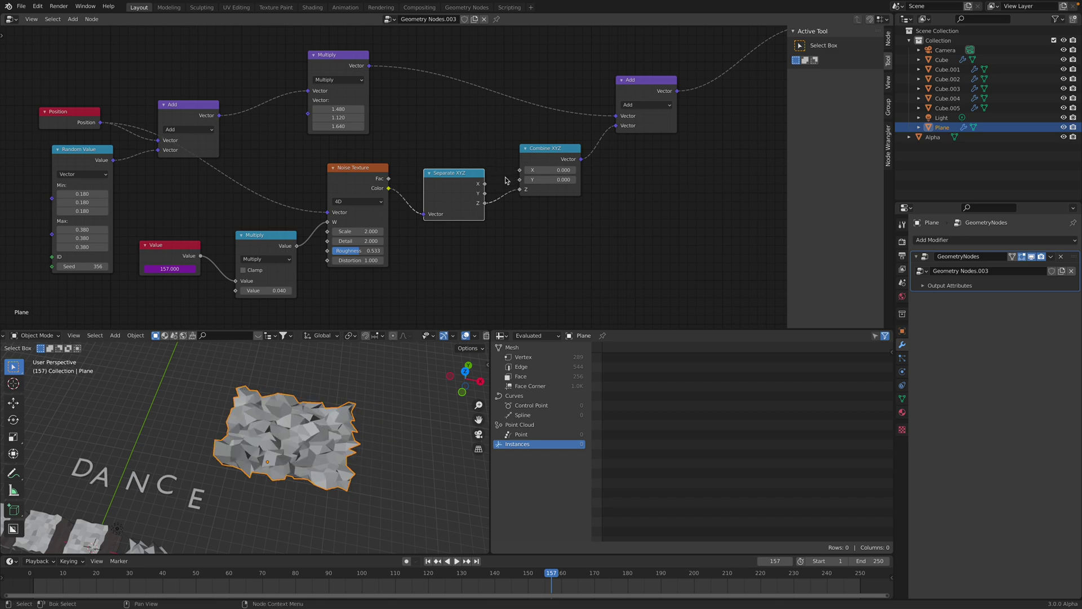
pyautogui.press('space')
pyautogui.moveTo(372, 430)
pyautogui.mouseDown(button='middle')
pyautogui.moveTo(364, 412)
pyautogui.moveTo(356, 424)
pyautogui.mouseUp(button='middle')
pyautogui.scroll(2, 355, 427)
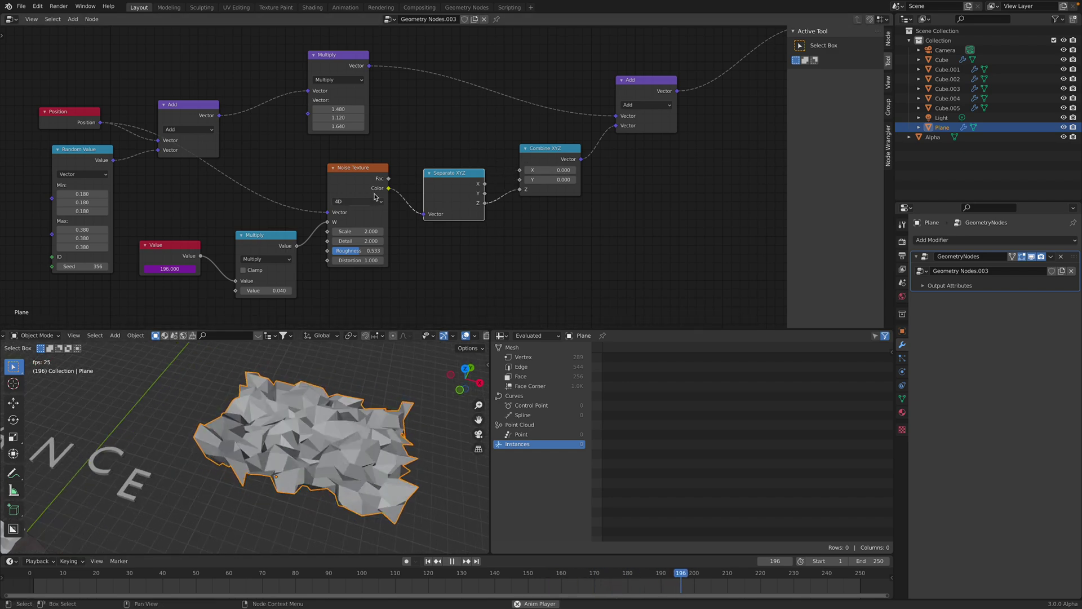
# Step: Reposition the Multiply and Add nodes and set all Min and Max components of the Random Value node to 0
pyautogui.moveTo(304, 159); pyautogui.dragTo(319, 164, button='middle')
pyautogui.moveTo(333, 78); pyautogui.dragTo(351, 68)
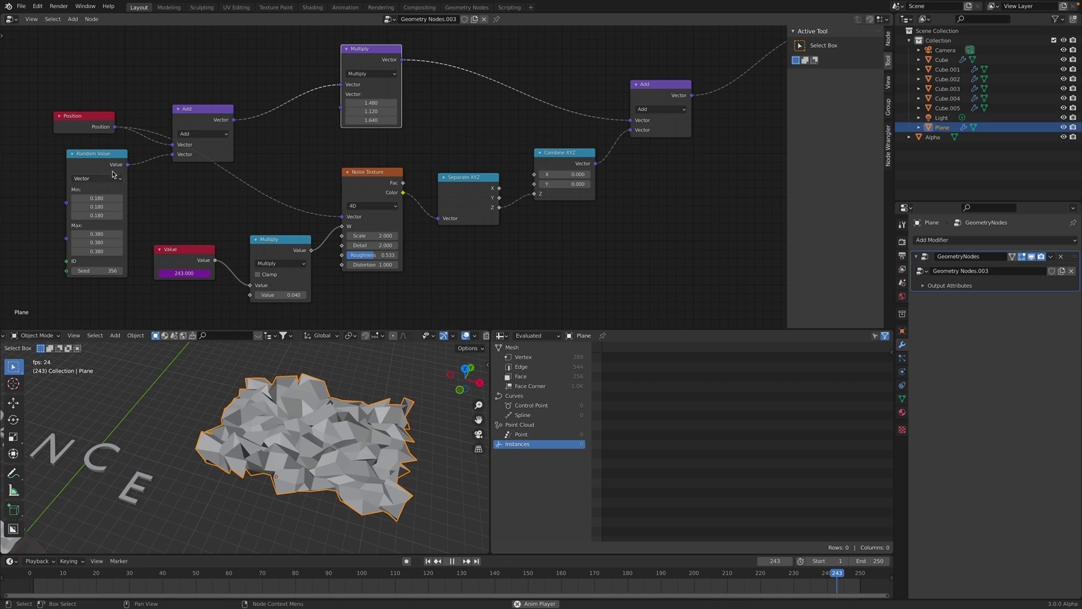
pyautogui.moveTo(194, 109); pyautogui.dragTo(234, 76)
pyautogui.moveTo(101, 199); pyautogui.dragTo(107, 250)
pyautogui.write('0')
pyautogui.press('Return')
pyautogui.write('0')
pyautogui.press('Return')
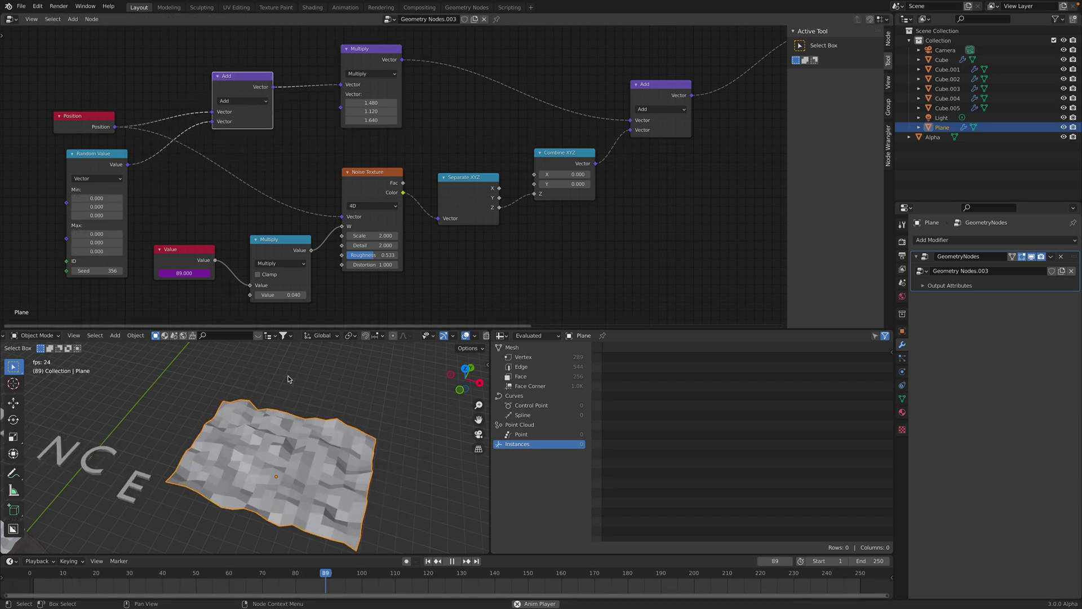
# Step: Widen the 3D viewport and view the animated plane together with the cubes and text
pyautogui.moveTo(324, 432); pyautogui.dragTo(398, 387, button='middle')
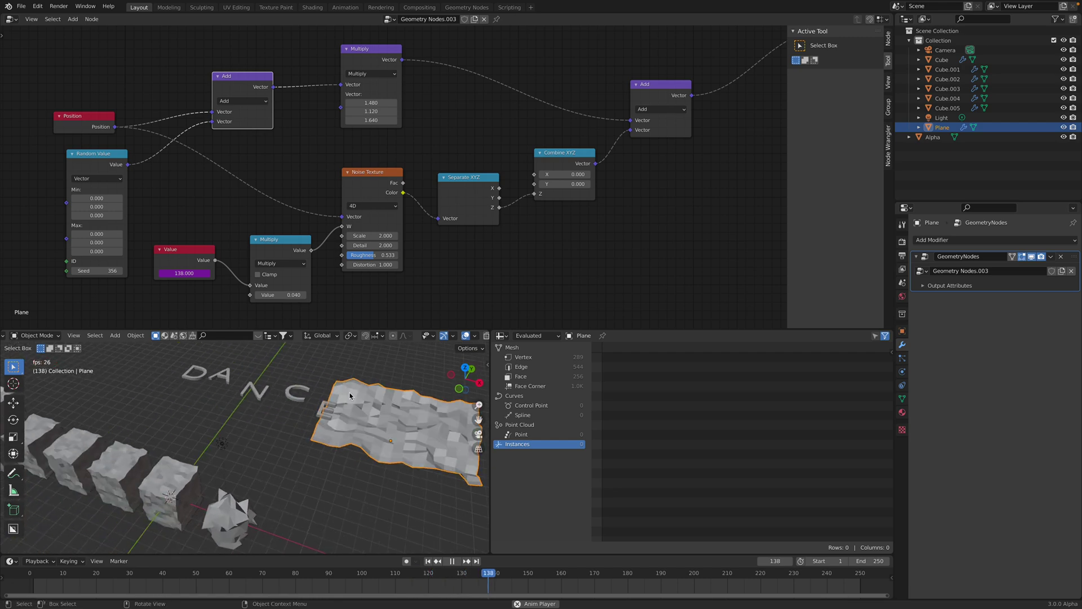
pyautogui.moveTo(490, 410); pyautogui.dragTo(589, 411)
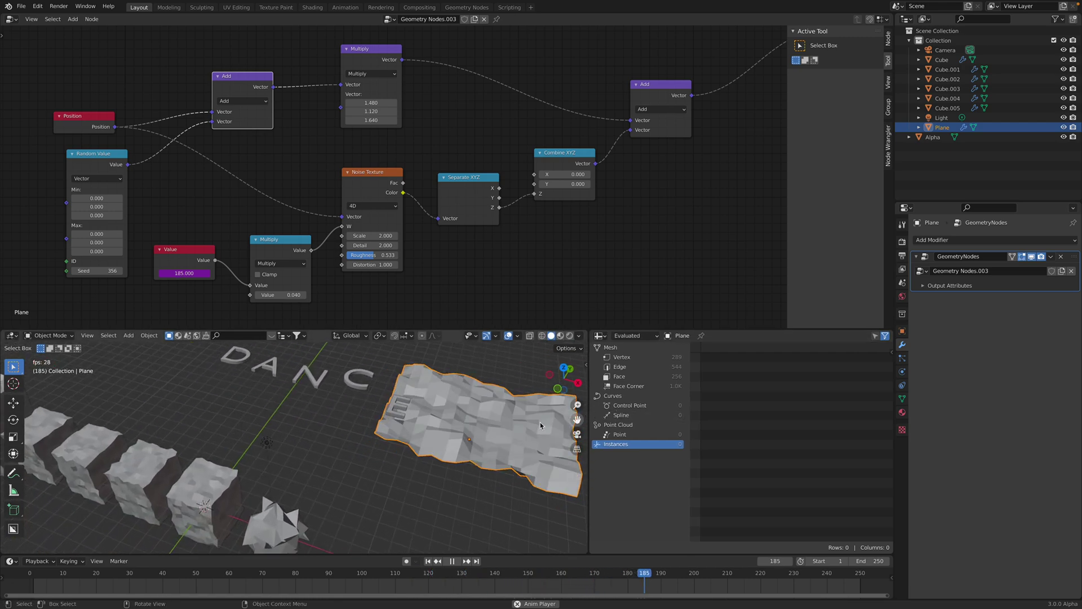
pyautogui.moveTo(467, 418); pyautogui.dragTo(410, 421, button='middle')
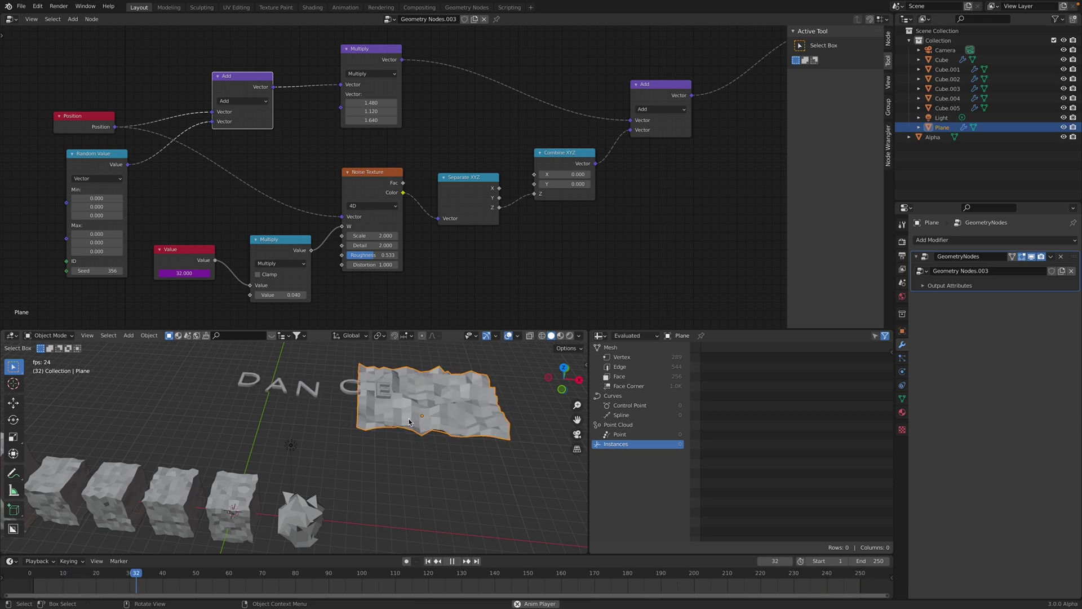
pyautogui.moveTo(410, 422)
pyautogui.mouseDown(button='middle')
pyautogui.moveTo(415, 361)
pyautogui.moveTo(415, 455)
pyautogui.moveTo(444, 419)
pyautogui.moveTo(412, 422)
pyautogui.mouseUp(button='middle')
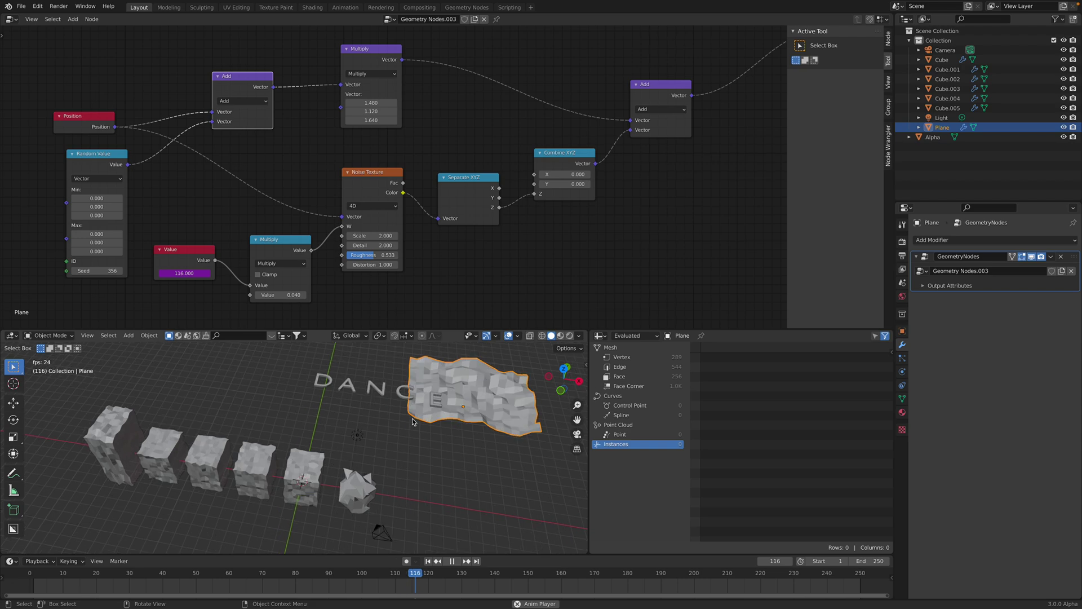
# Step: Select the DANCE text, stop playback, save the file, and bring its String to Curves node clear of the other nodes
pyautogui.click(371, 392)
pyautogui.press('space')
pyautogui.hotkey('ctrl', 's')
pyautogui.press('KP_Decimal')
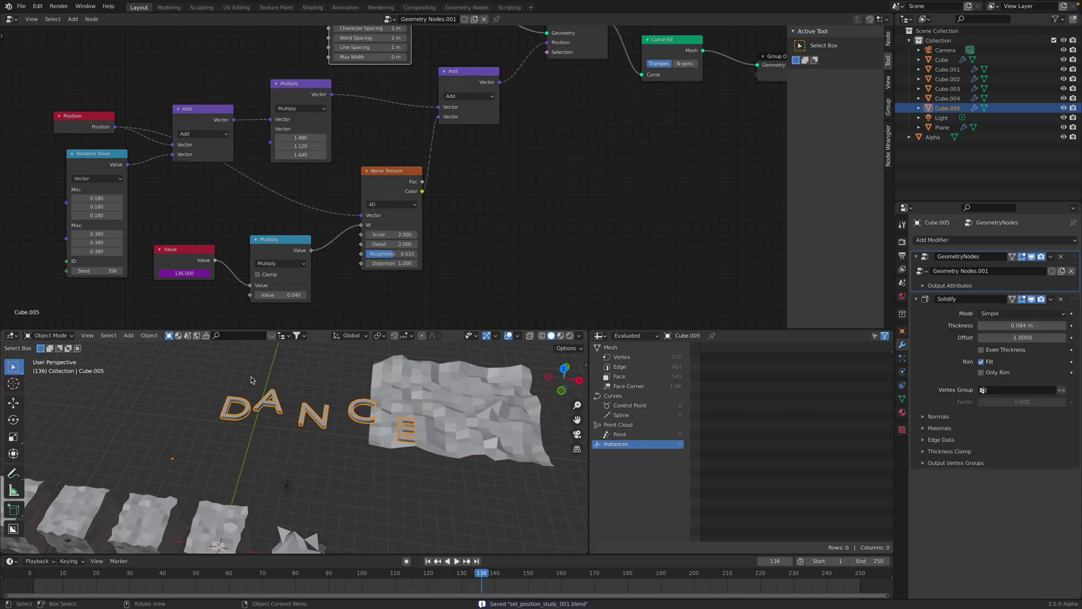
pyautogui.scroll(-2, 316, 197)
pyautogui.moveTo(323, 76); pyautogui.dragTo(317, 163, button='middle')
pyautogui.moveTo(354, 77); pyautogui.dragTo(375, 72)
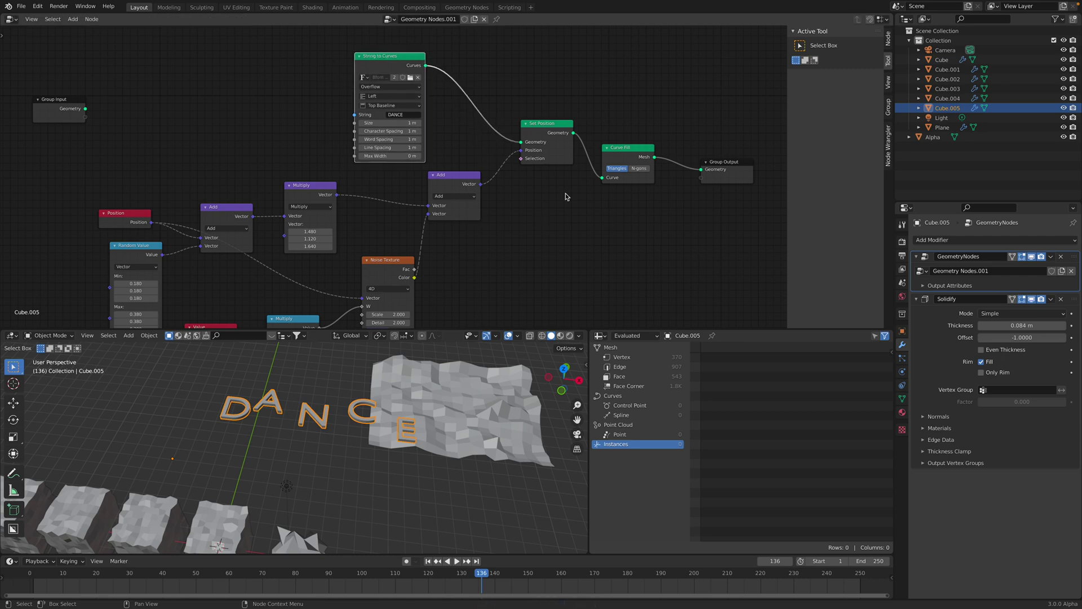
pyautogui.scroll(1, 556, 230)
pyautogui.scroll(-2, 398, 439)
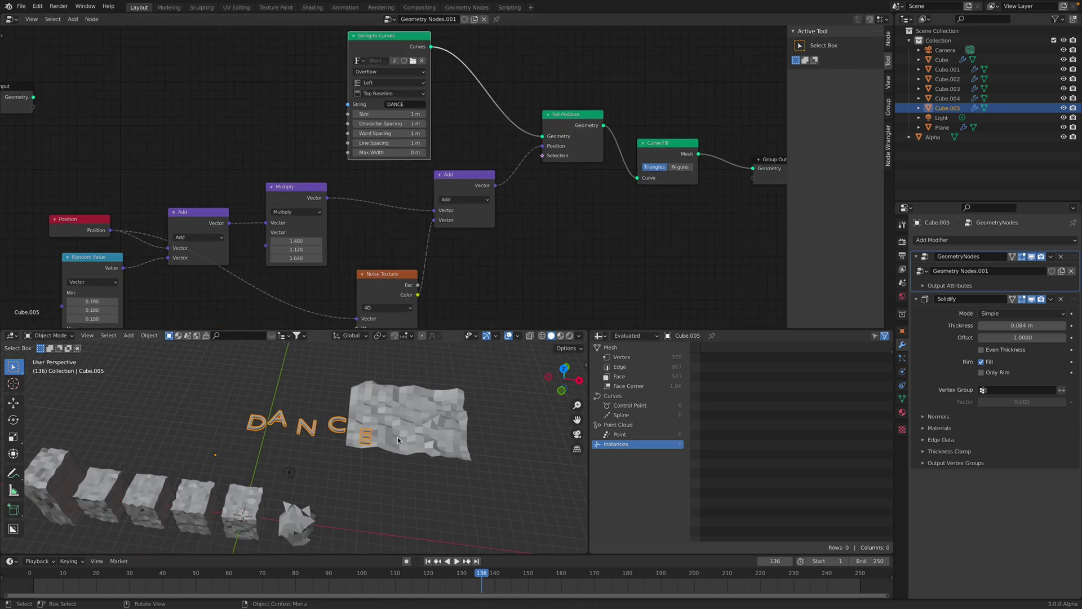
# Step: Select the displaced plane, save the file, and set its Mesh Subdivide level to 3
pyautogui.click(399, 439)
pyautogui.hotkey('ctrl', 's')
pyautogui.moveTo(399, 439)
pyautogui.mouseDown(button='middle')
pyautogui.moveTo(456, 451)
pyautogui.moveTo(403, 432)
pyautogui.mouseUp(button='middle')
pyautogui.press('space')
pyautogui.moveTo(437, 132); pyautogui.dragTo(356, 146, button='middle')
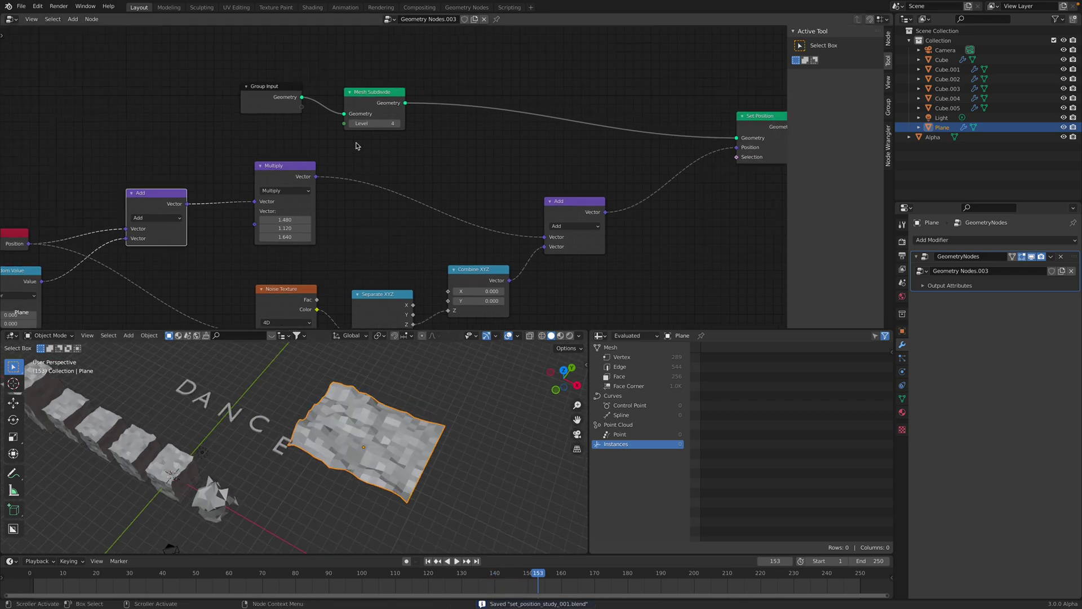
pyautogui.moveTo(440, 427); pyautogui.dragTo(459, 422, button='middle')
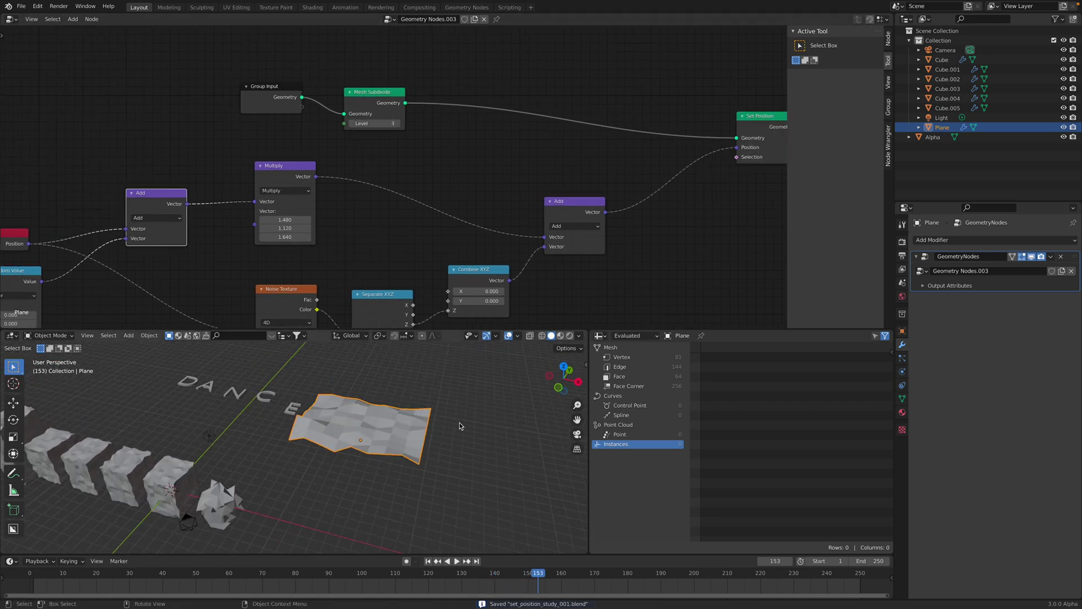
# Step: Add a Monkey mesh and move it beyond the far corner of the plane
pyautogui.hotkey('shift', 'a')
pyautogui.moveTo(461, 417)
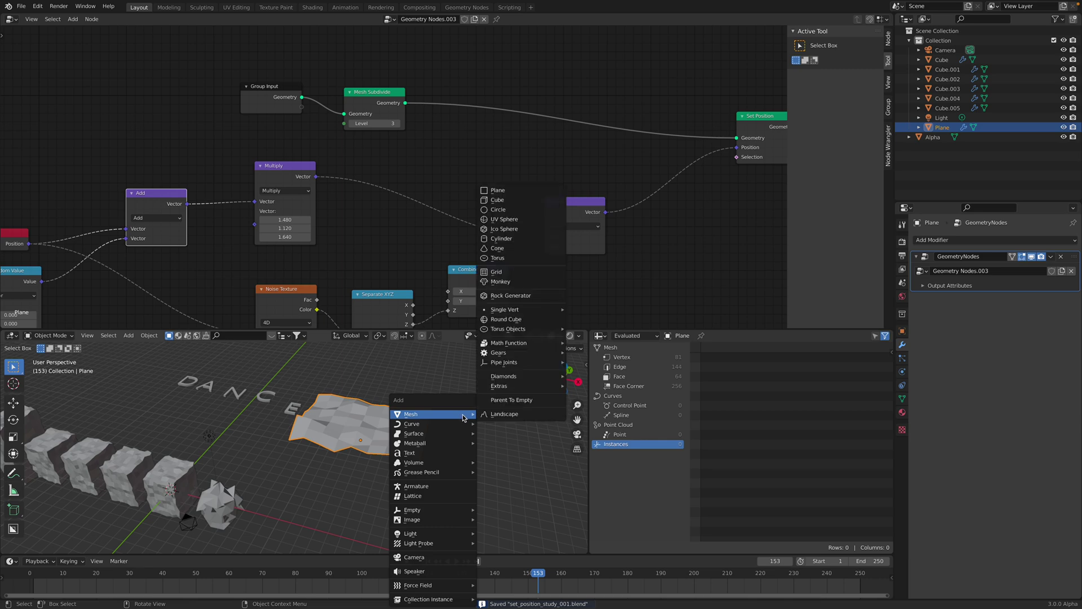
pyautogui.click(549, 285)
pyautogui.press('g')
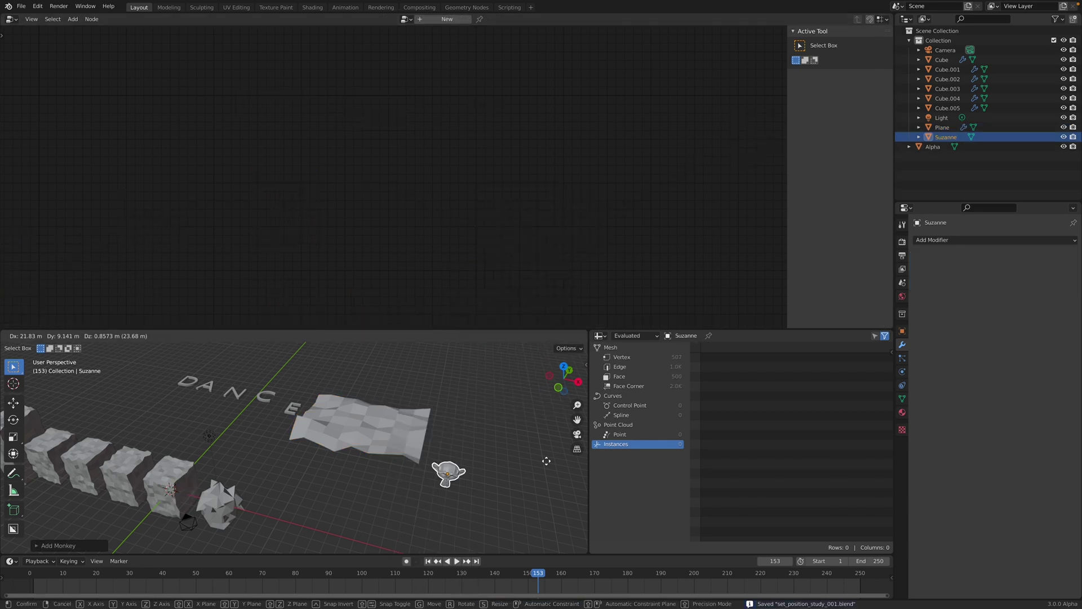
# Step: Bring the Suzanne object into the plane's node tree as an Object Info node and place it above Curve Fill
pyautogui.click(397, 419)
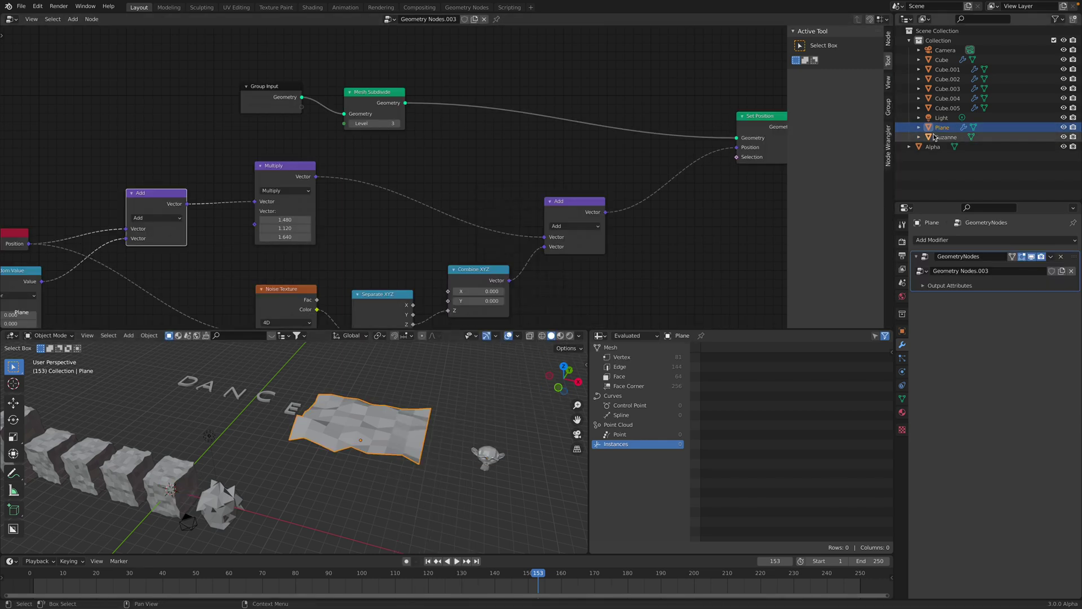
pyautogui.moveTo(946, 137); pyautogui.dragTo(654, 66)
pyautogui.moveTo(622, 76); pyautogui.dragTo(552, 122, button='middle')
pyautogui.moveTo(510, 106); pyautogui.dragTo(541, 85)
pyautogui.moveTo(619, 129); pyautogui.dragTo(354, 121, button='middle')
pyautogui.moveTo(290, 66); pyautogui.dragTo(531, 62)
pyautogui.scroll(3, 411, 413)
pyautogui.keyDown('shift'); pyautogui.moveTo(469, 420); pyautogui.dragTo(343, 447, button='middle'); pyautogui.keyUp('shift')
pyautogui.moveTo(631, 180); pyautogui.dragTo(466, 210, button='middle')
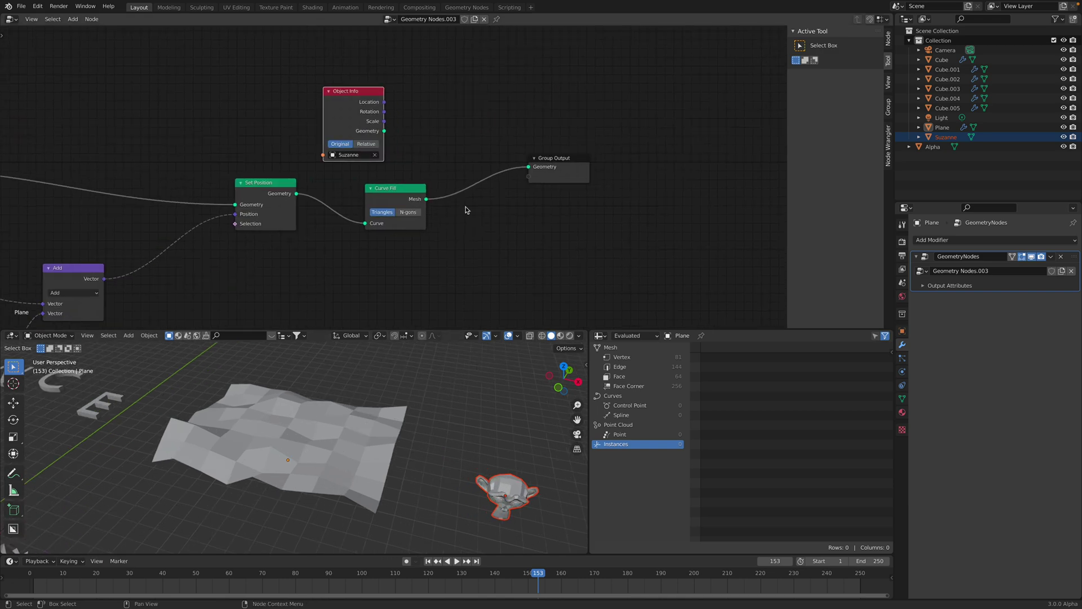
# Step: Insert an Instance on Points node between Curve Fill and Group Output and connect Object Info's Geometry to its Instance input
pyautogui.click(492, 61)
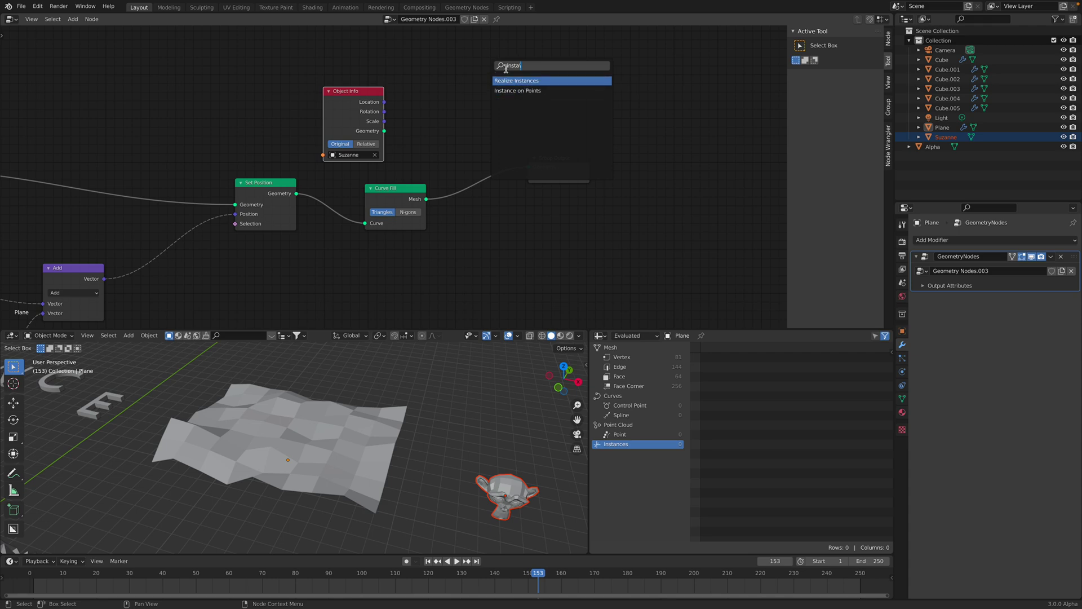
pyautogui.click(506, 91)
pyautogui.click(488, 142)
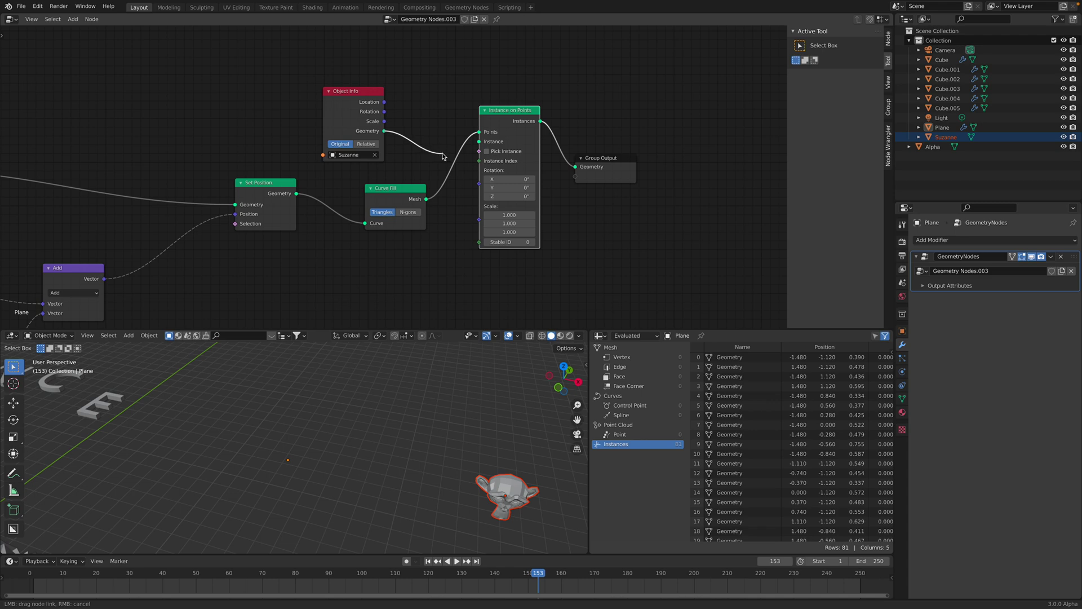
pyautogui.moveTo(459, 149); pyautogui.dragTo(479, 142)
# Step: Play the instanced monkeys' animation briefly and set the instance scale to 0.180 on all three axes
pyautogui.press('space')
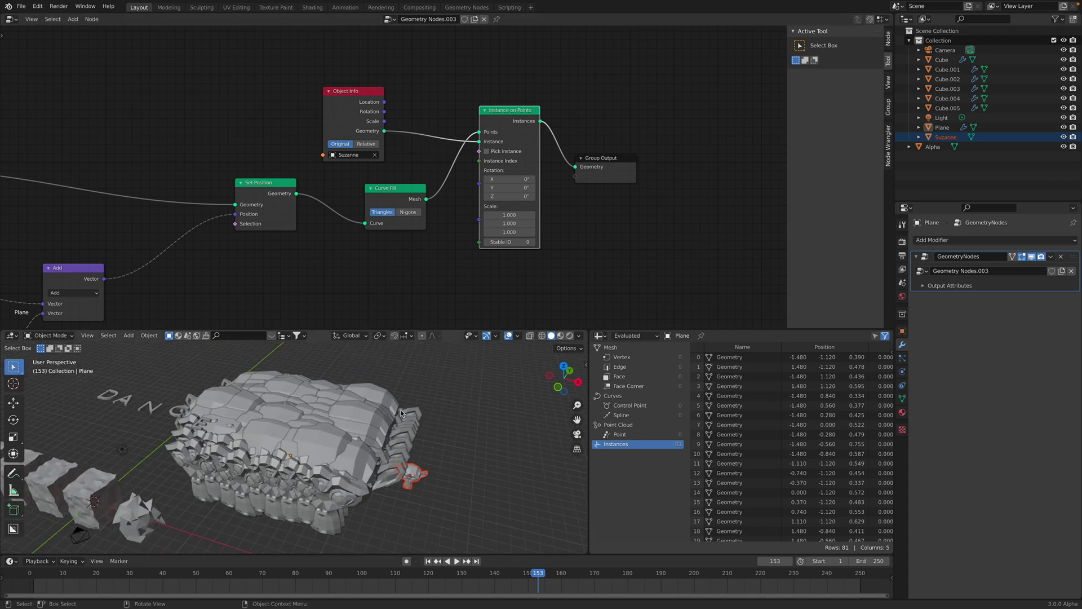
pyautogui.press('space')
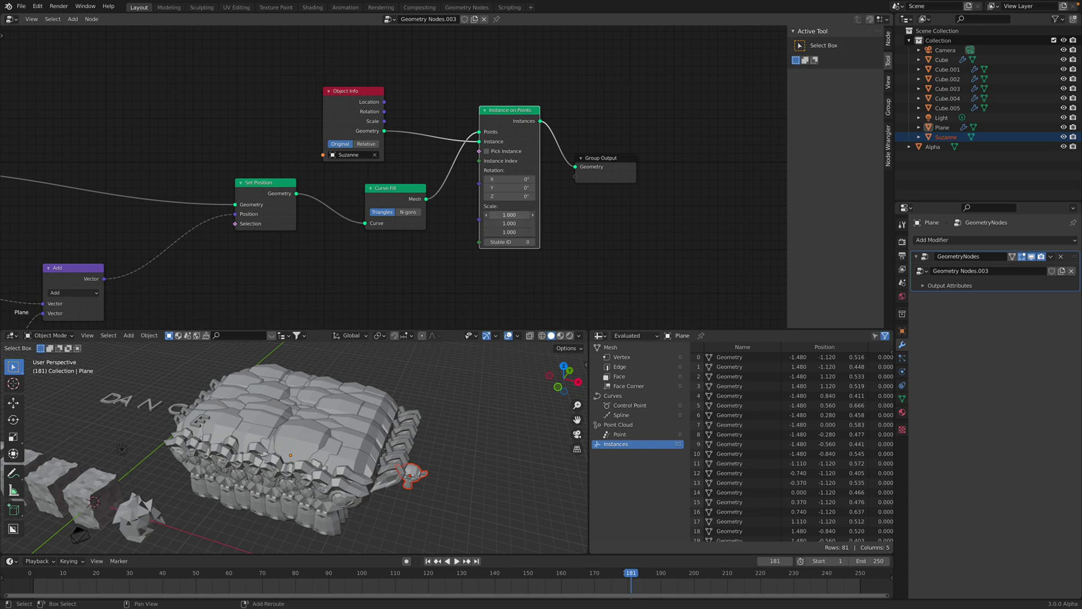
pyautogui.moveTo(509, 215); pyautogui.dragTo(463, 231)
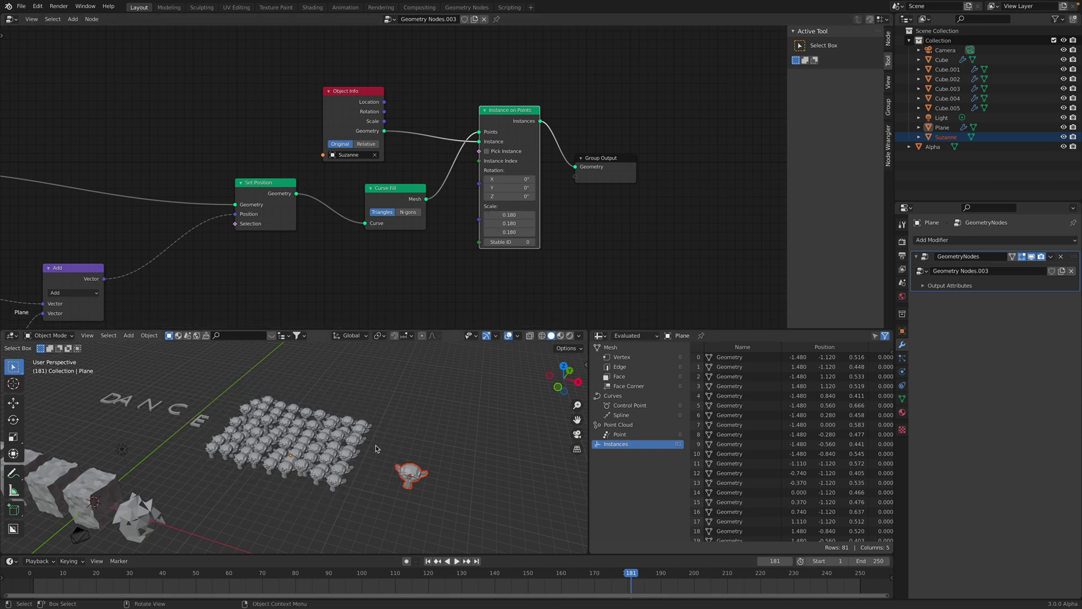
# Step: Play the animation and examine the rippling grid of instanced monkeys up close and together with the cubes and text
pyautogui.scroll(3, 377, 444)
pyautogui.press('space')
pyautogui.moveTo(377, 443); pyautogui.dragTo(402, 409, button='middle')
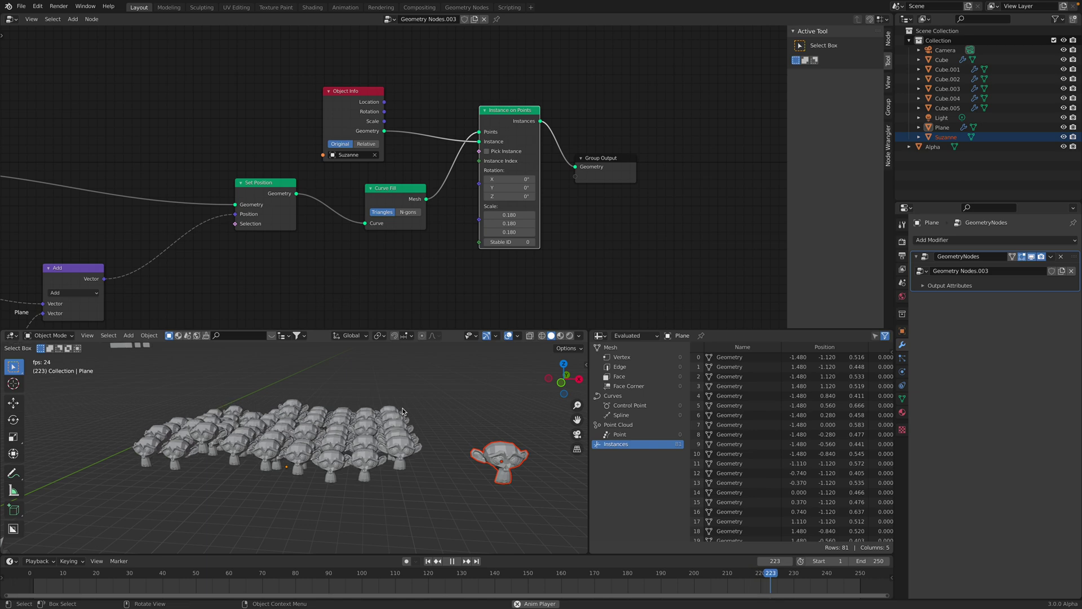
pyautogui.scroll(-2, 402, 411)
pyautogui.keyDown('shift'); pyautogui.moveTo(268, 432); pyautogui.dragTo(360, 424, button='middle'); pyautogui.keyUp('shift')
pyautogui.press('space')
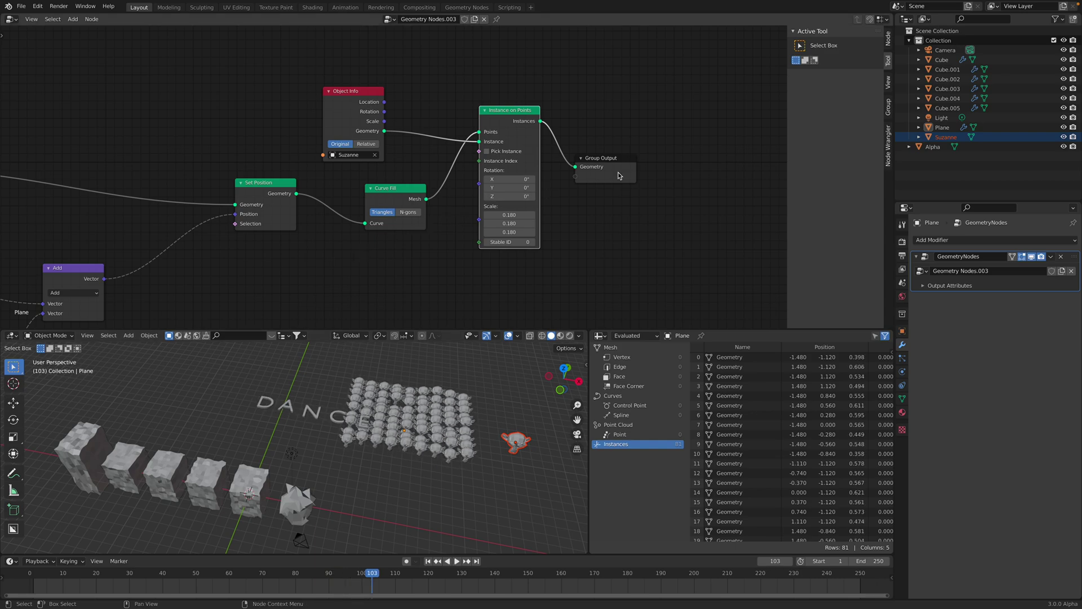
# Step: Shift the Set Position node slightly away from Curve Fill and review the plane's node chain back to the Position and Noise Texture nodes
pyautogui.moveTo(460, 188); pyautogui.dragTo(616, 234, button='middle')
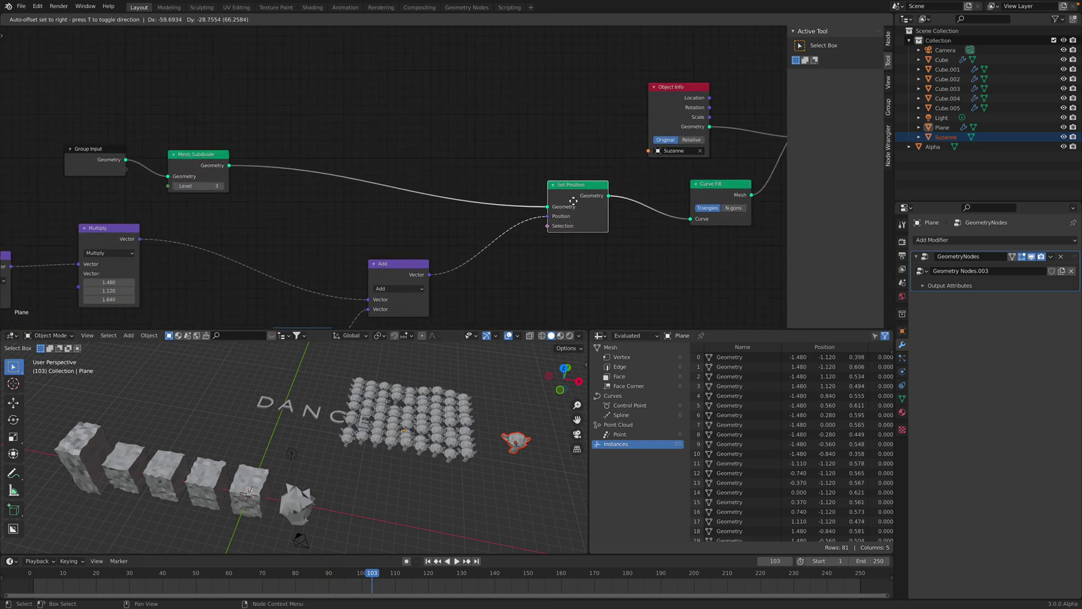
pyautogui.moveTo(573, 201); pyautogui.dragTo(566, 209)
pyautogui.moveTo(267, 215); pyautogui.dragTo(449, 189, button='middle')
pyautogui.moveTo(358, 190); pyautogui.dragTo(336, 85, button='middle')
pyautogui.moveTo(140, 224); pyautogui.dragTo(402, 197, button='middle')
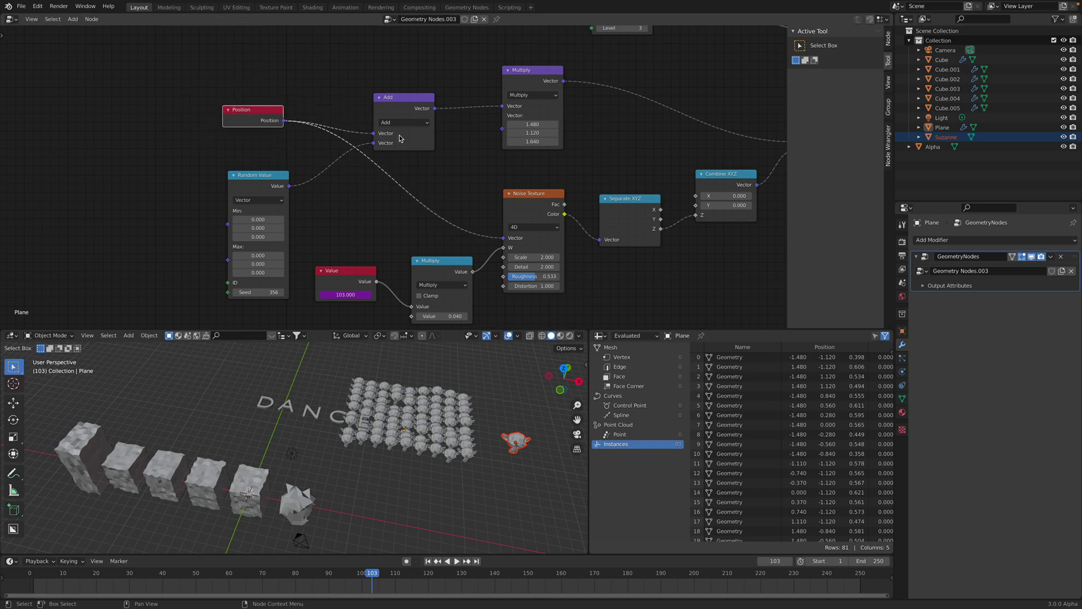
pyautogui.moveTo(399, 138); pyautogui.dragTo(50, 197, button='middle')
# Step: Play the animation again to examine the cubes, text and monkeys from a lower angle, and stop playback
pyautogui.press('space')
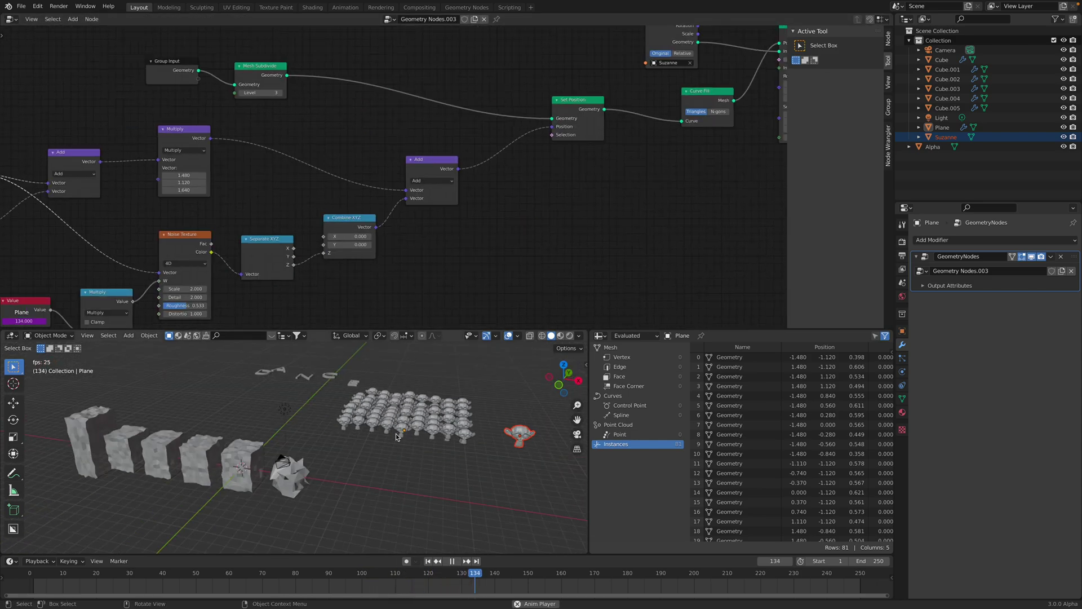
pyautogui.scroll(1, 396, 435)
pyautogui.moveTo(400, 434); pyautogui.dragTo(345, 411, button='middle')
pyautogui.press('space')
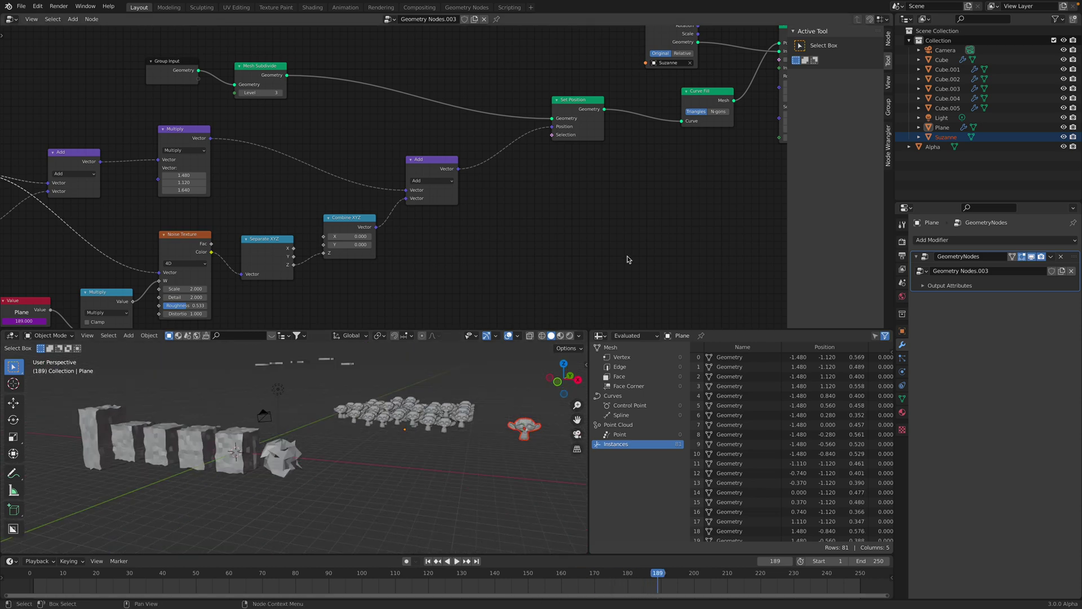
pyautogui.moveTo(913, 8)
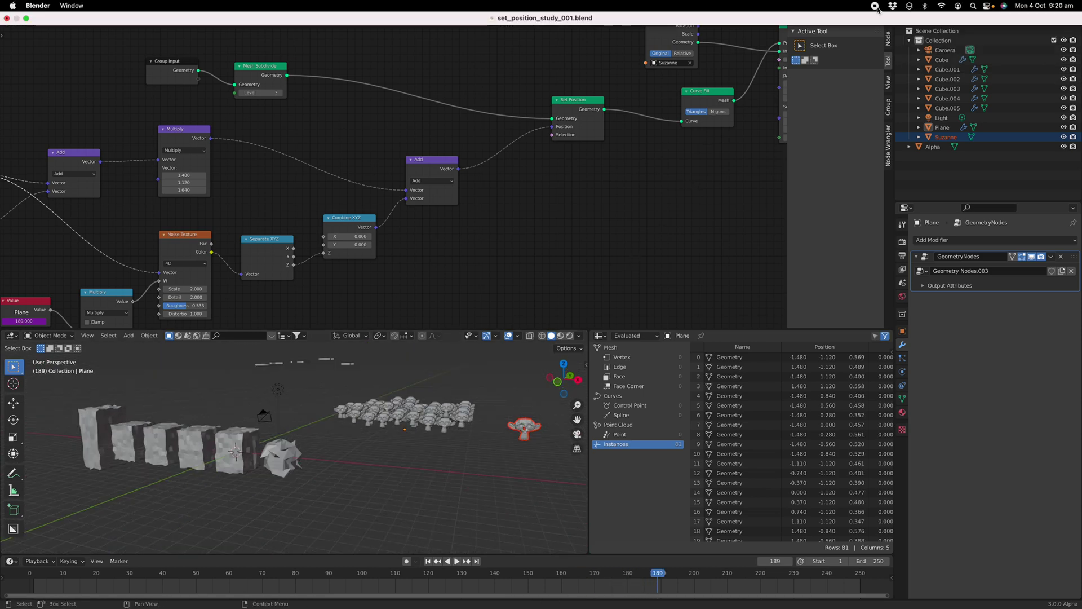